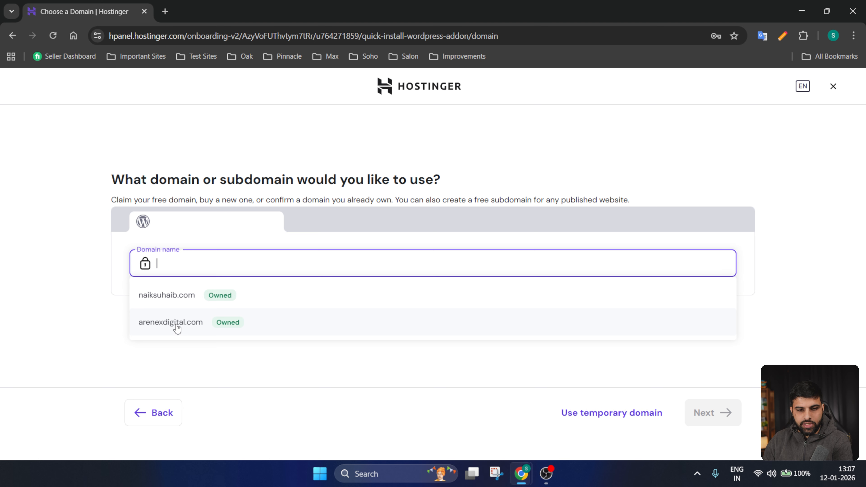
Continue the WordPress install with arenexdigital.com as the domain and look over the new site's front page.
click(715, 420)
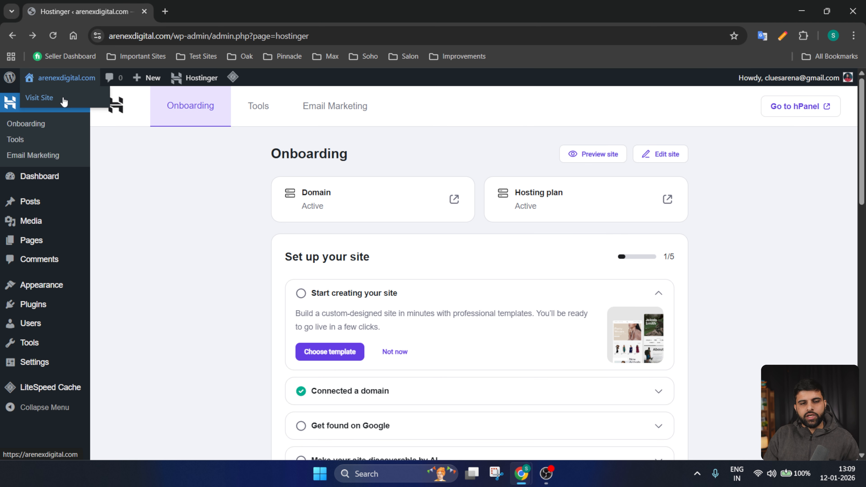
click(61, 102)
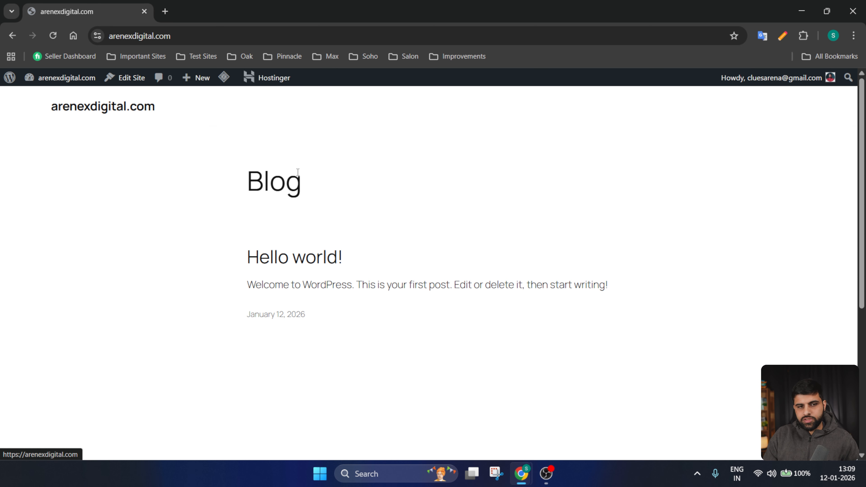
scroll(209, 208, down, 5)
scroll(273, 198, up, 5)
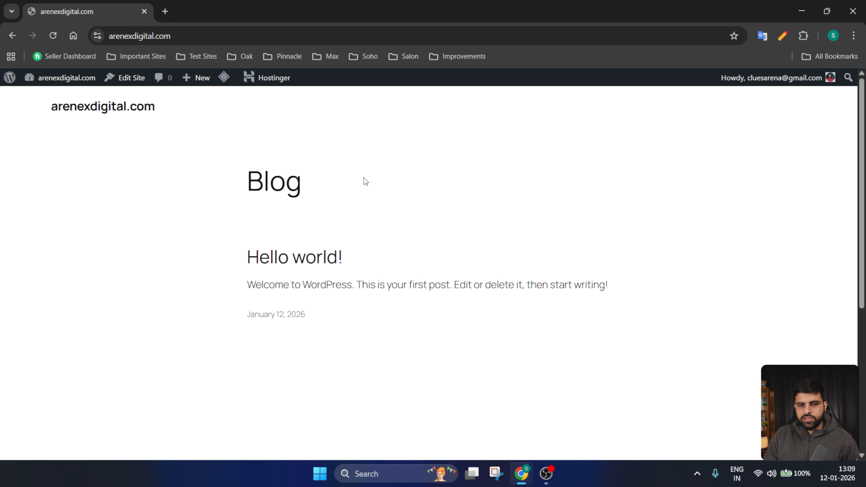
Install and activate the Astra theme from the popular themes, then dismiss its welcome banner and the cache notice.
mouse_move(57, 82)
click(51, 98)
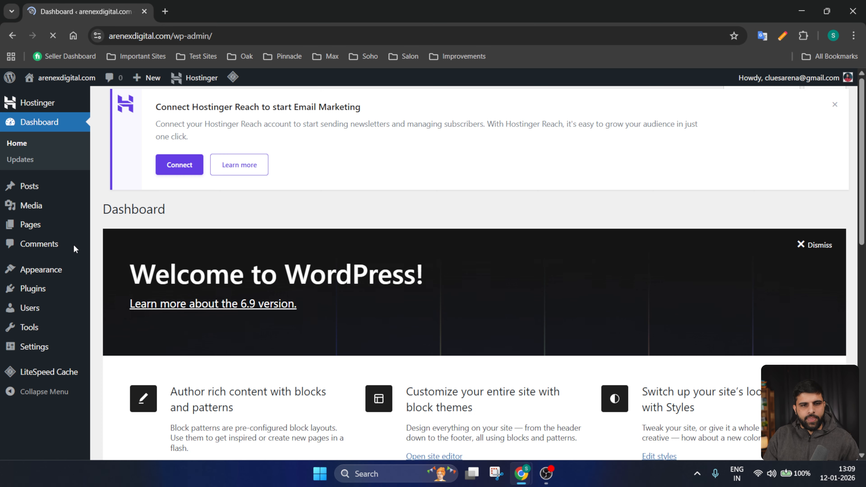
mouse_move(53, 273)
click(133, 272)
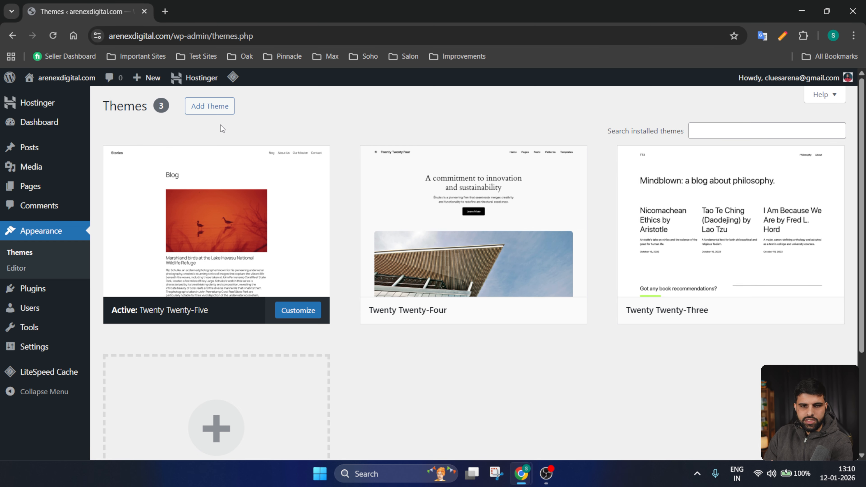
click(214, 109)
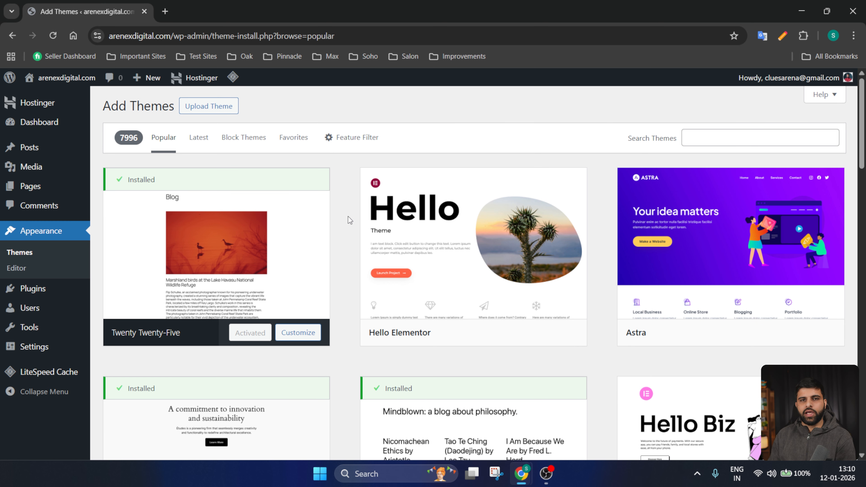
mouse_move(470, 247)
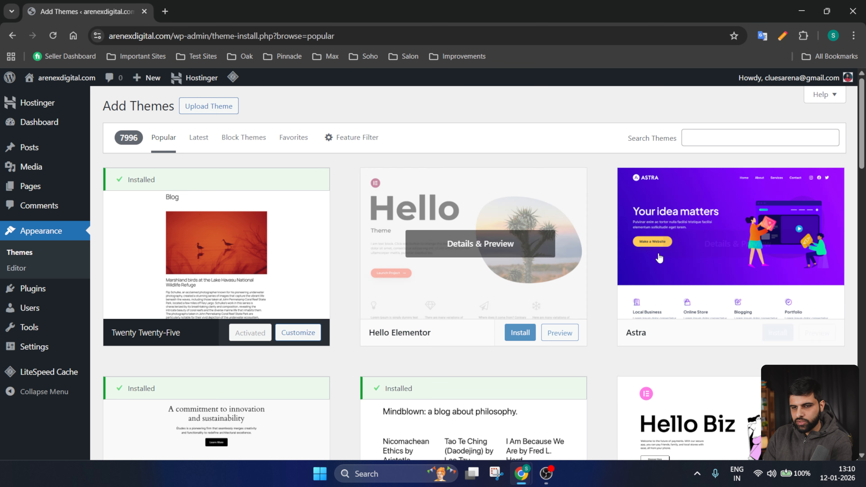
mouse_move(717, 247)
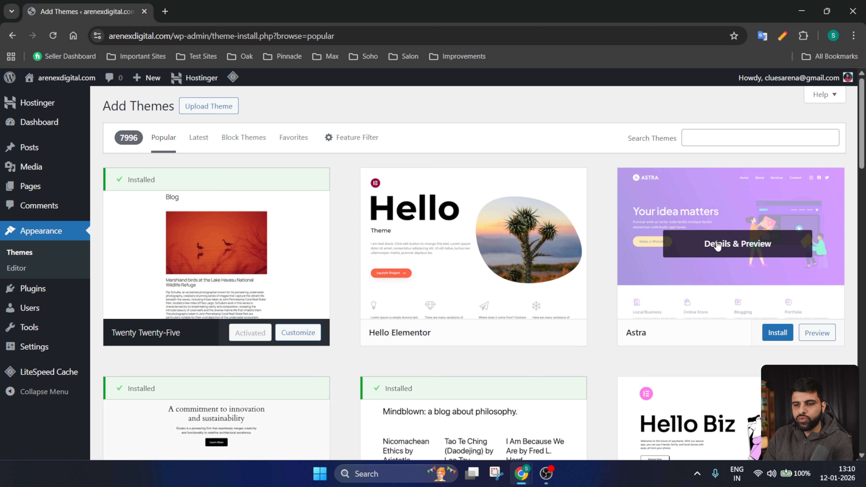
click(776, 333)
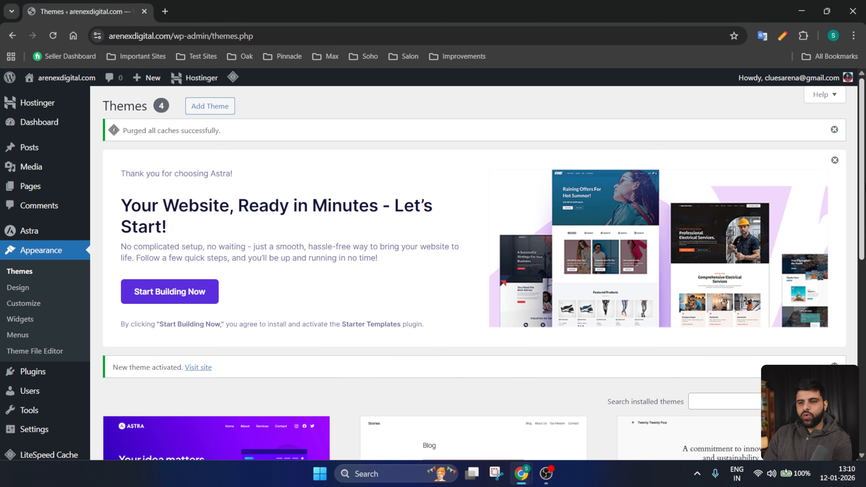
click(839, 160)
click(835, 131)
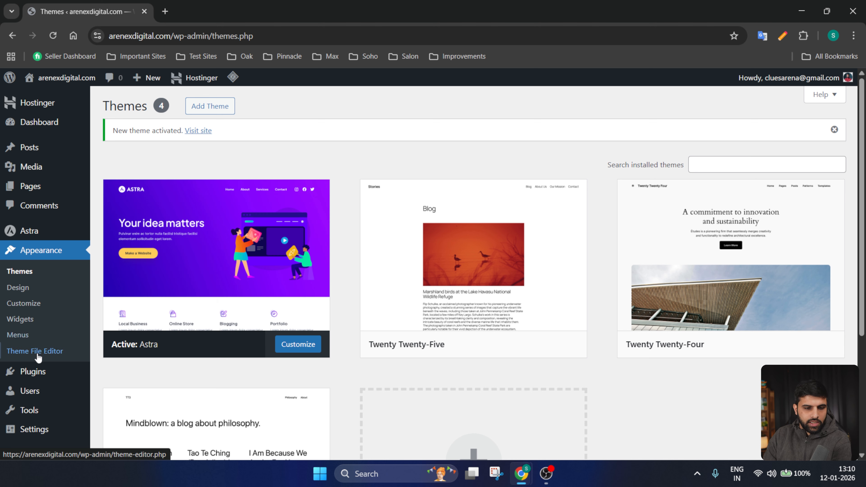
Search the plugin directory for "Elementor" and install and activate the Elementor Website Builder plugin.
click(43, 373)
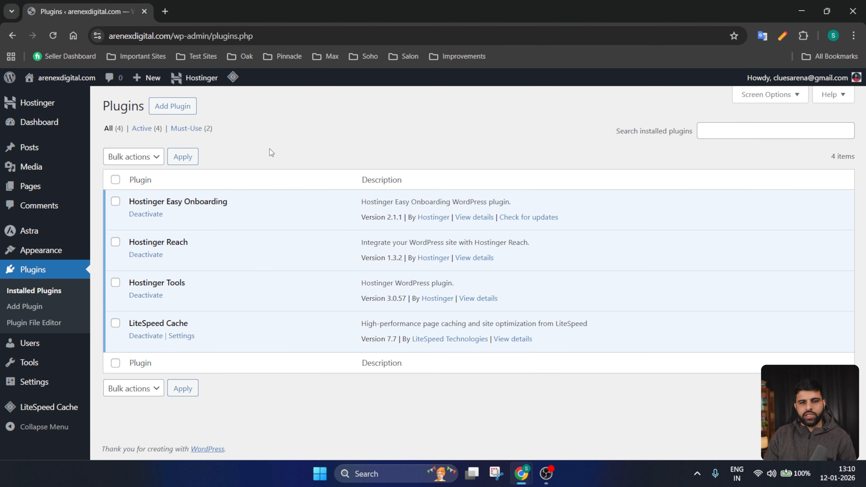
click(179, 108)
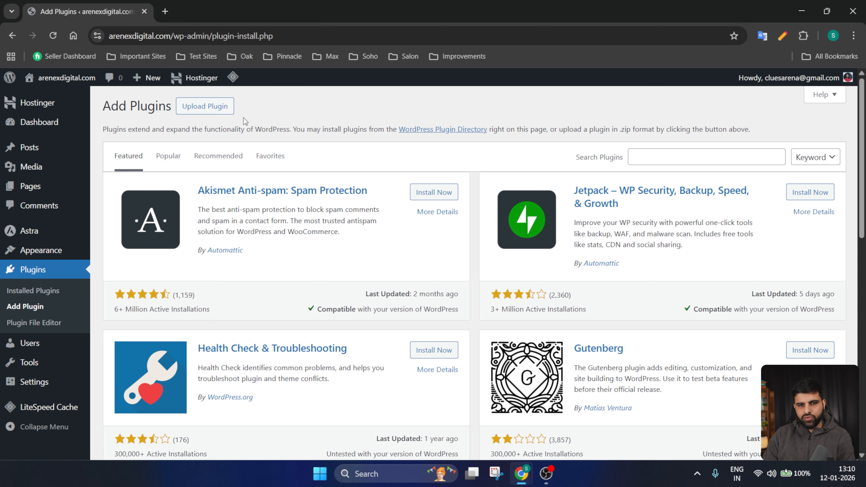
click(665, 159)
text(Elementor)
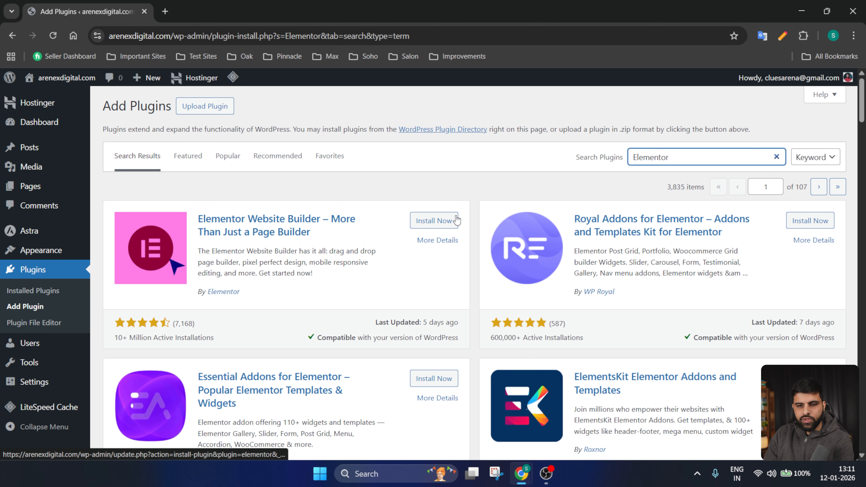
click(441, 220)
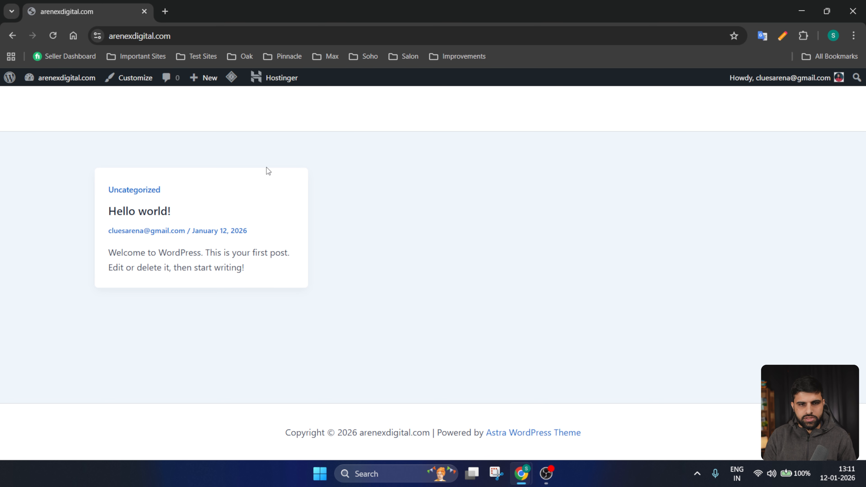
Create a new page titled "Home Page" and publish it.
mouse_move(210, 82)
click(205, 128)
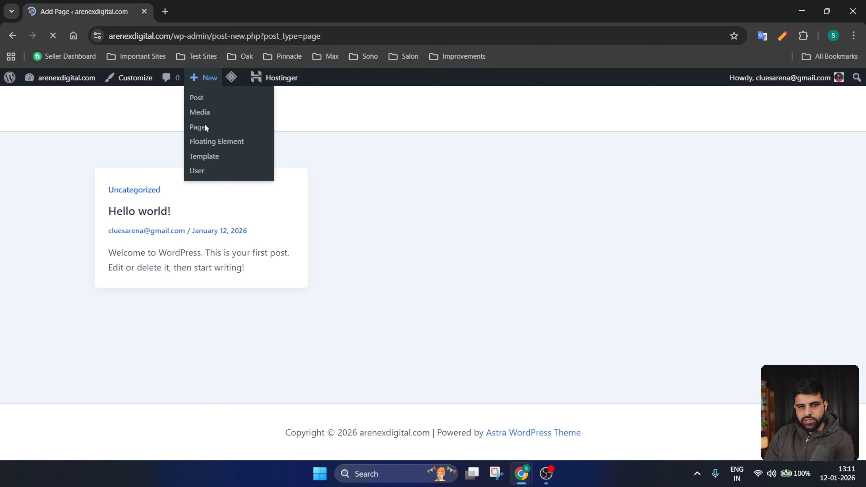
text(Home Page)
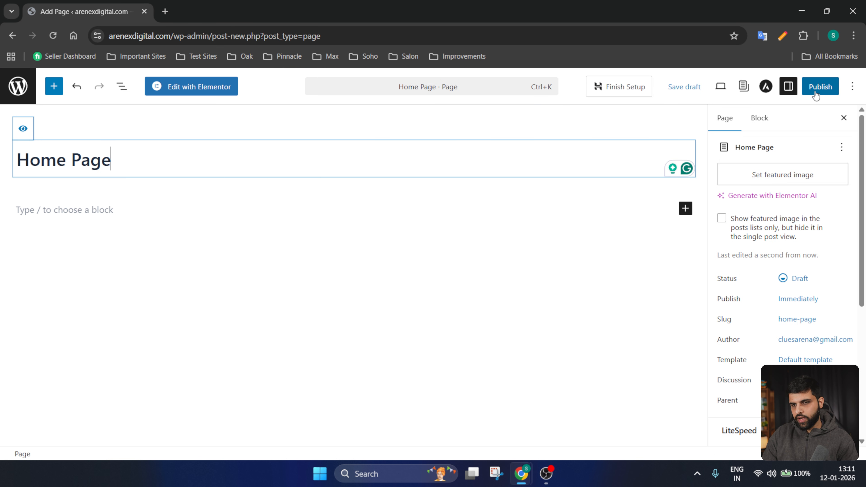
click(819, 86)
click(817, 86)
Open the Home Page in the Elementor editor and hide its title through the page settings.
click(195, 90)
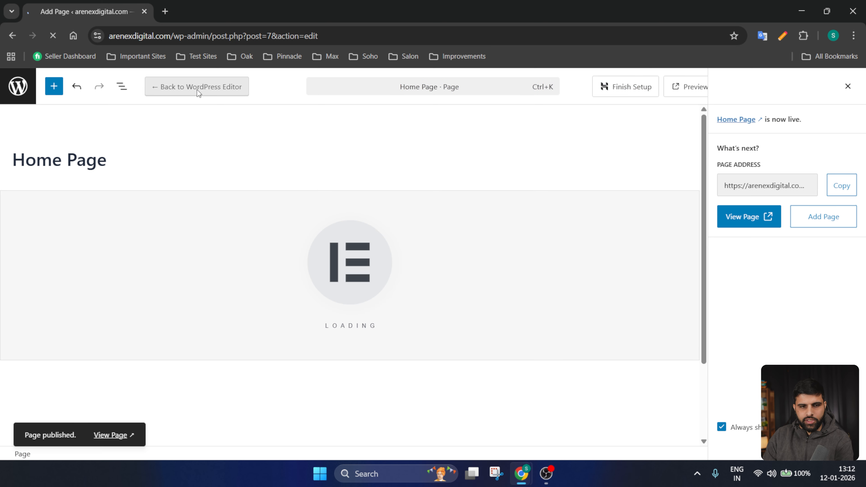
drag(281, 164, 174, 158)
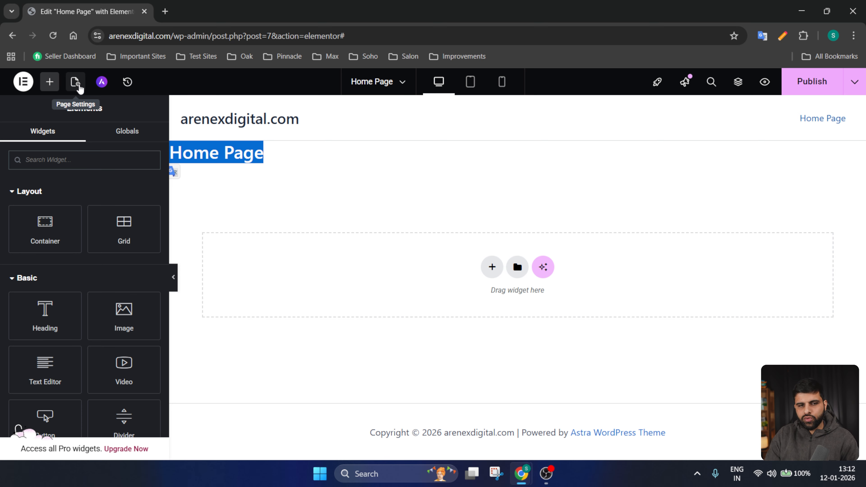
click(78, 86)
scroll(124, 265, down, 2)
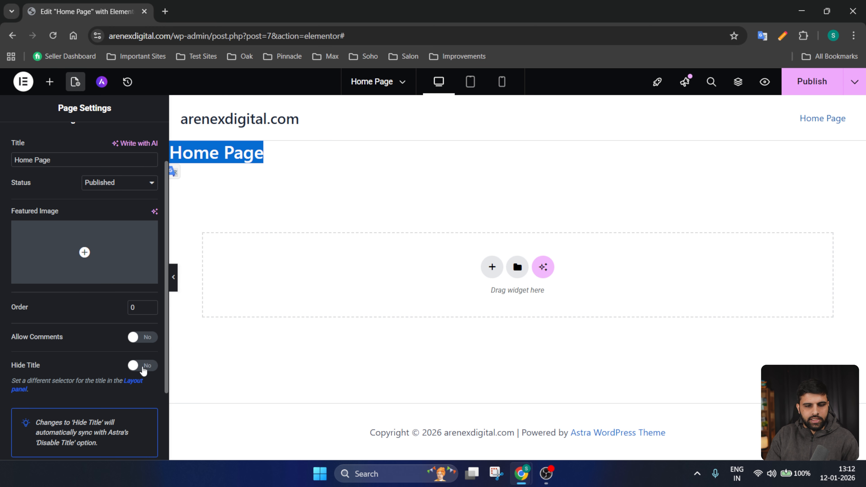
click(144, 368)
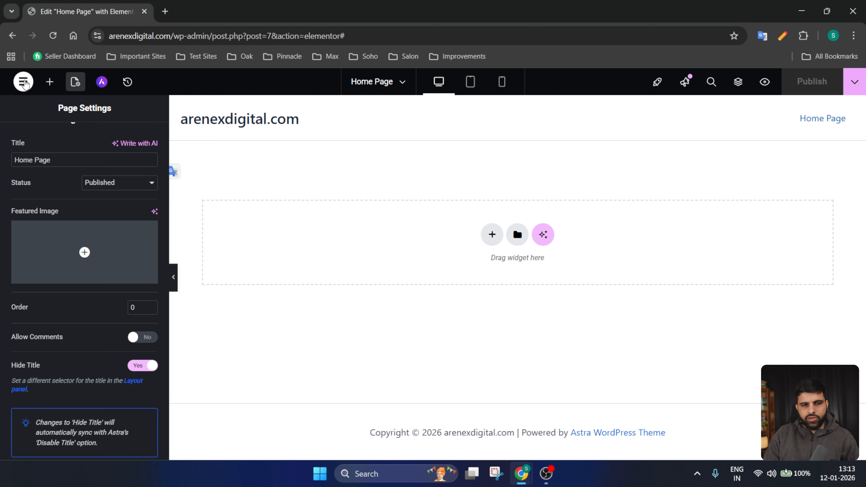
Open the site-wide Global Colors settings and set the Primary color to #75F56E.
click(24, 82)
click(47, 116)
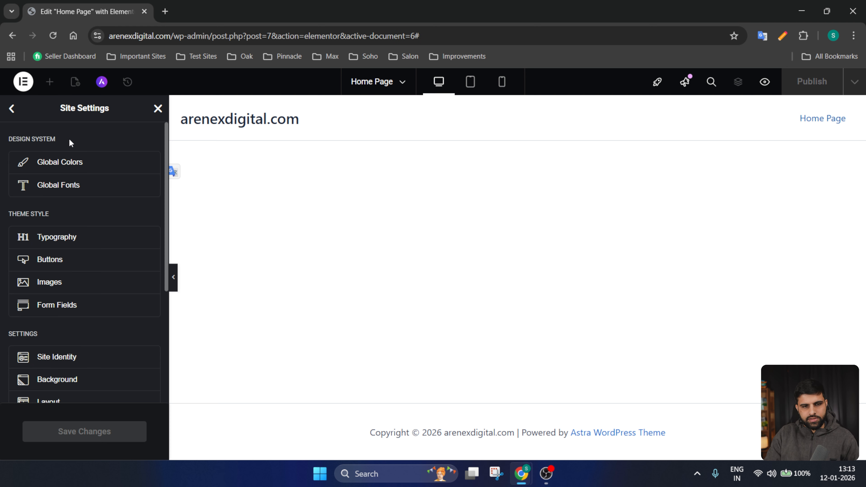
click(75, 167)
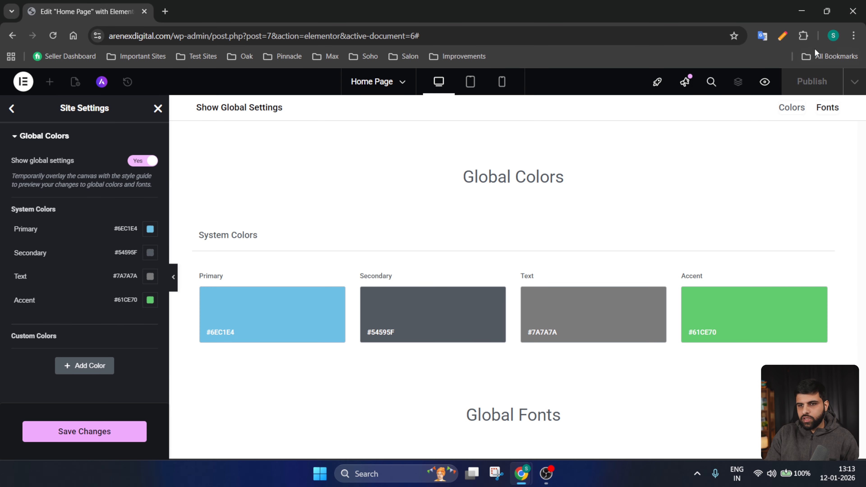
click(783, 36)
drag(505, 134, 532, 135)
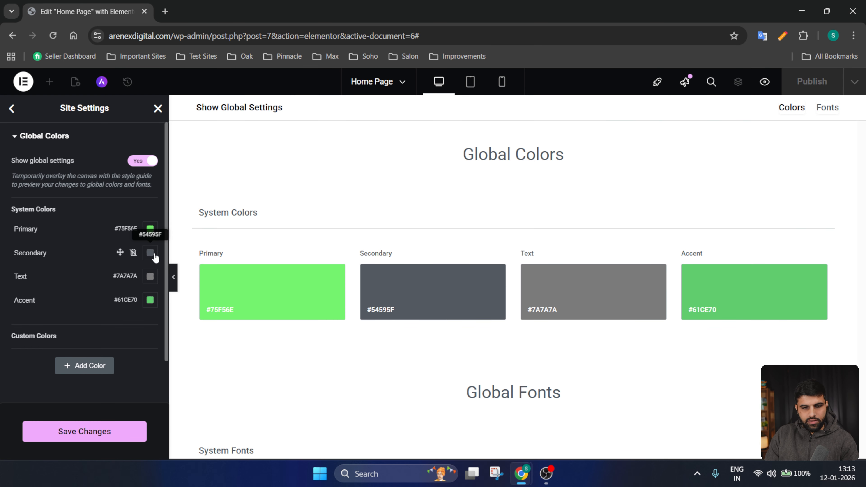
Set the Secondary global color to #000000 and rename it "Black".
click(153, 255)
click(85, 383)
click(62, 256)
Darken the Text global color to #4E4E4E.
click(150, 276)
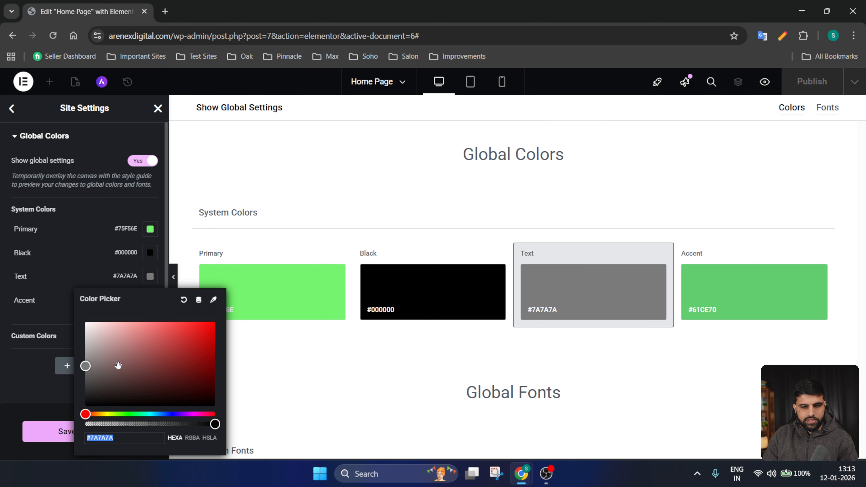
drag(85, 365, 85, 380)
click(88, 270)
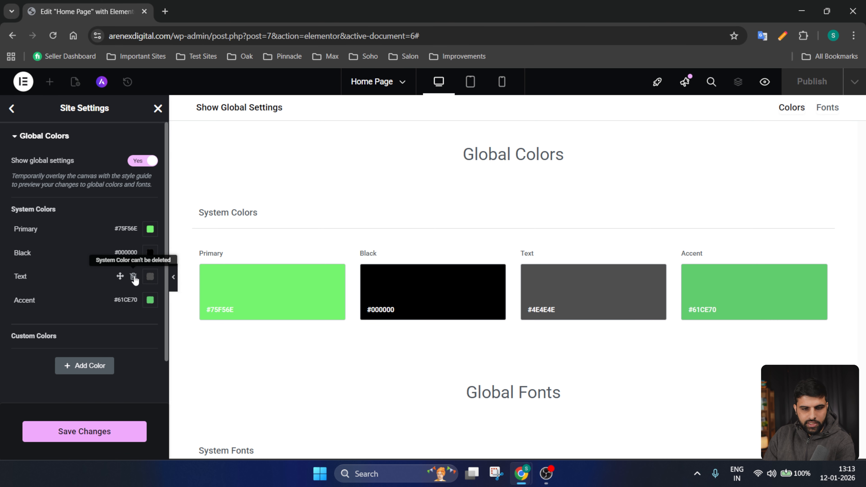
Set the Accent global color to #75F56E, the same green as the Primary color.
click(150, 300)
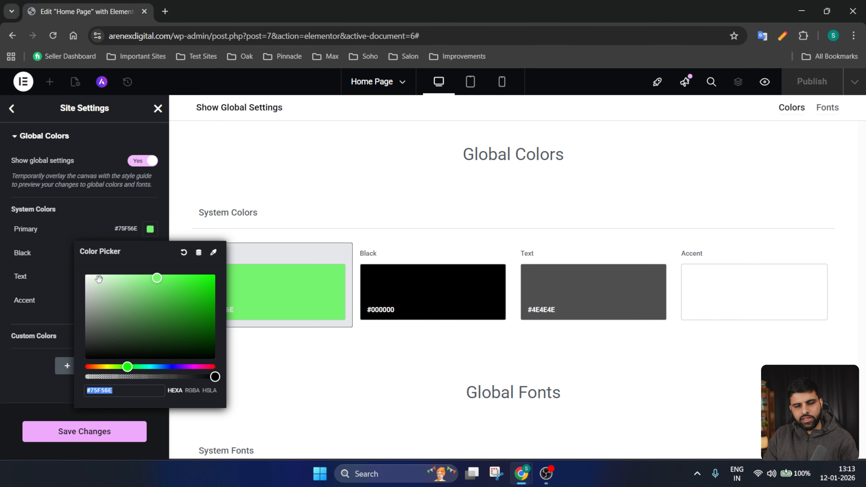
click(150, 300)
click(152, 301)
click(99, 309)
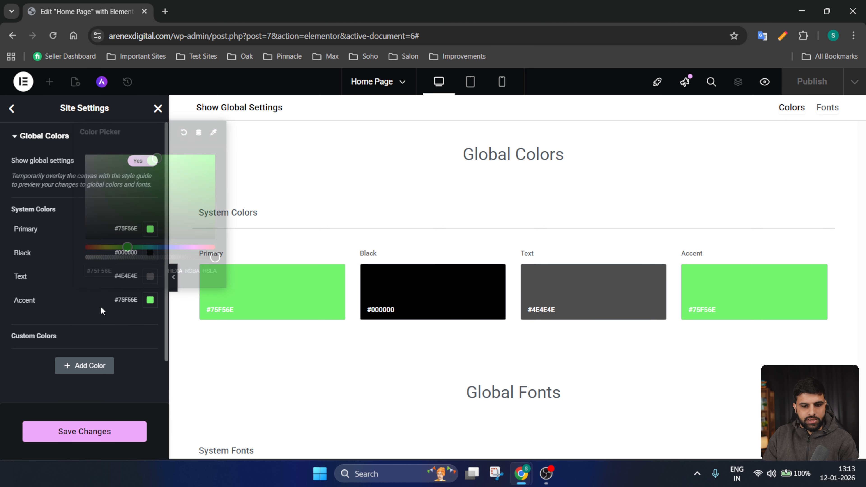
Set the Primary global color to #000000.
click(153, 232)
drag(90, 356, 72, 384)
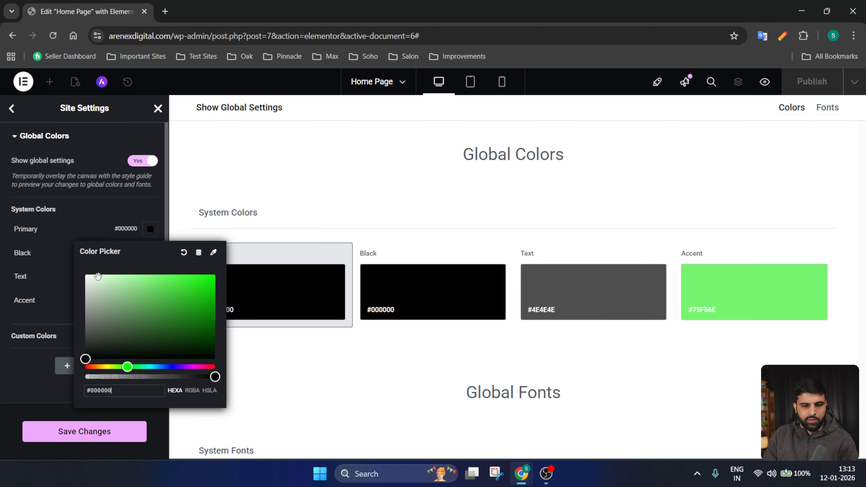
click(100, 234)
Set the global color named Black to #FFFFFF and rename it "White".
click(150, 252)
drag(124, 317, 76, 282)
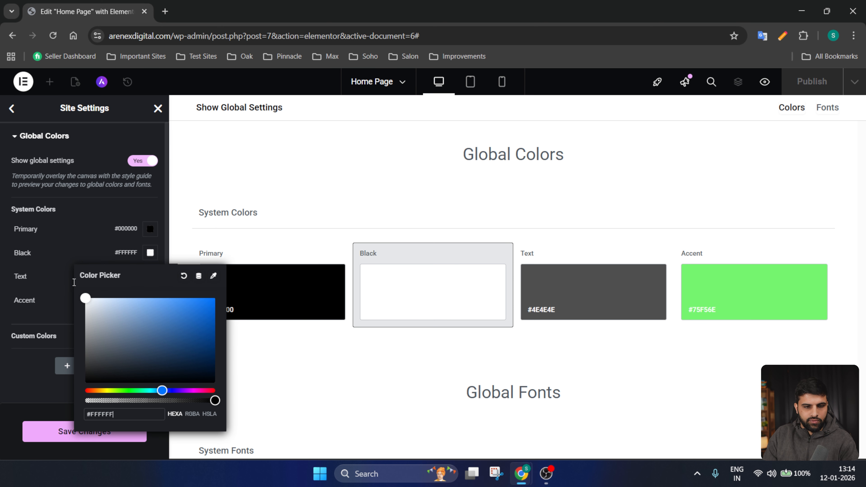
click(58, 265)
click(57, 258)
key(ctrl+a)
text(White)
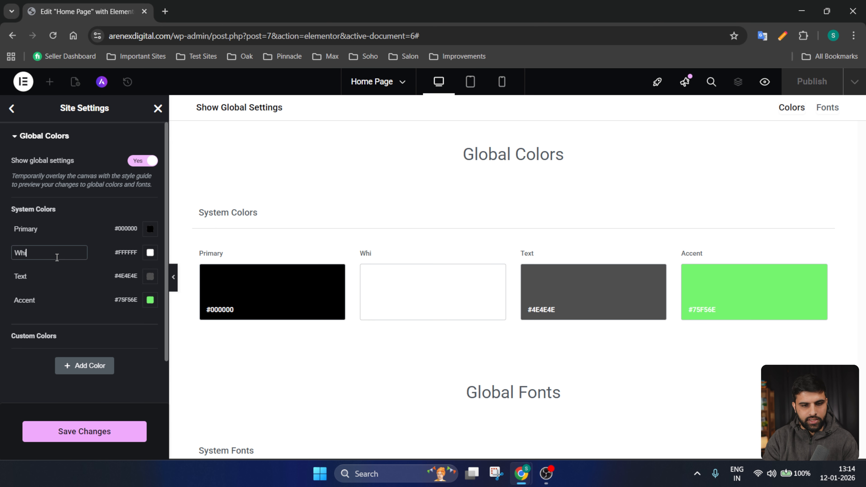
Add a custom color to the Global Colors, pick its shade and save the site settings.
click(80, 371)
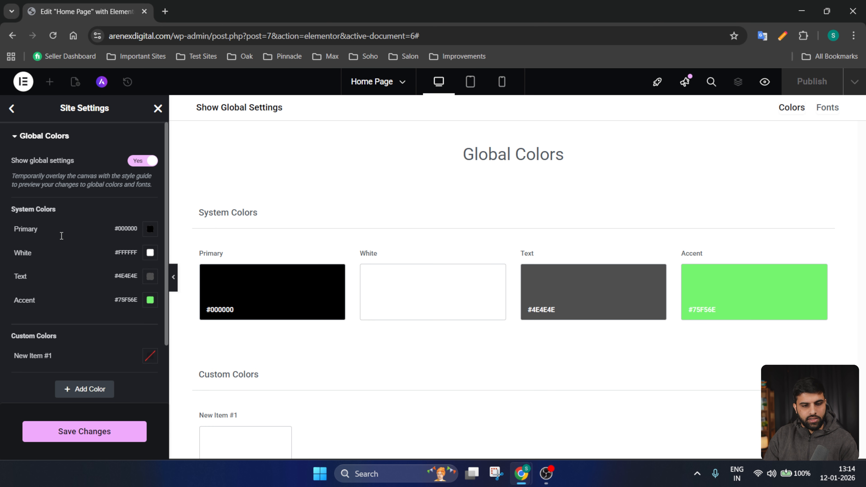
scroll(102, 306, down, 2)
click(150, 283)
drag(111, 155, 78, 145)
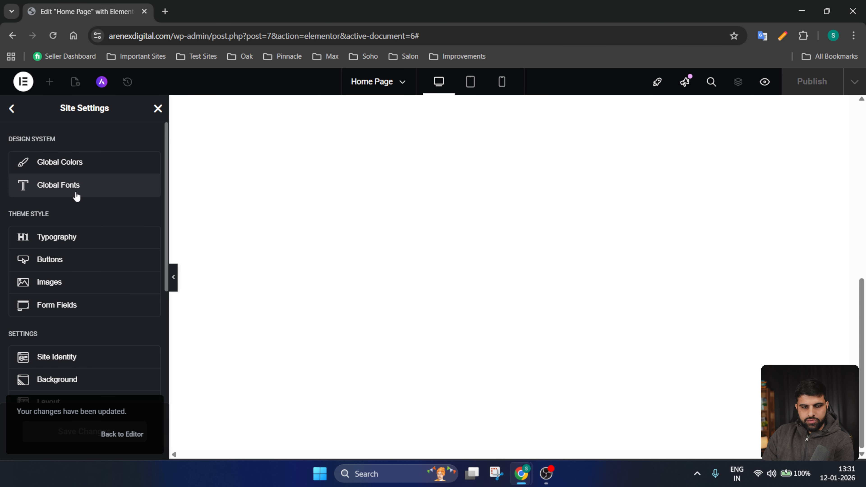
Add a custom font style named "H1" in the Global Fonts settings.
click(77, 197)
scroll(90, 220, down, 2)
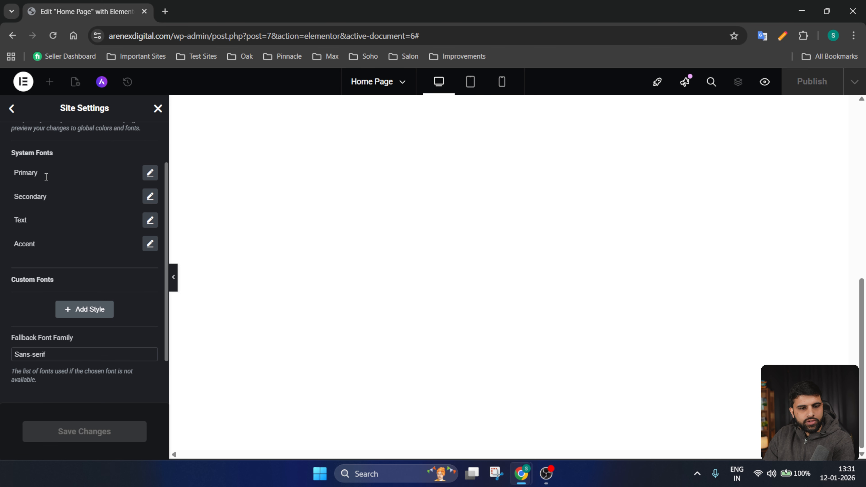
scroll(99, 269, down, 2)
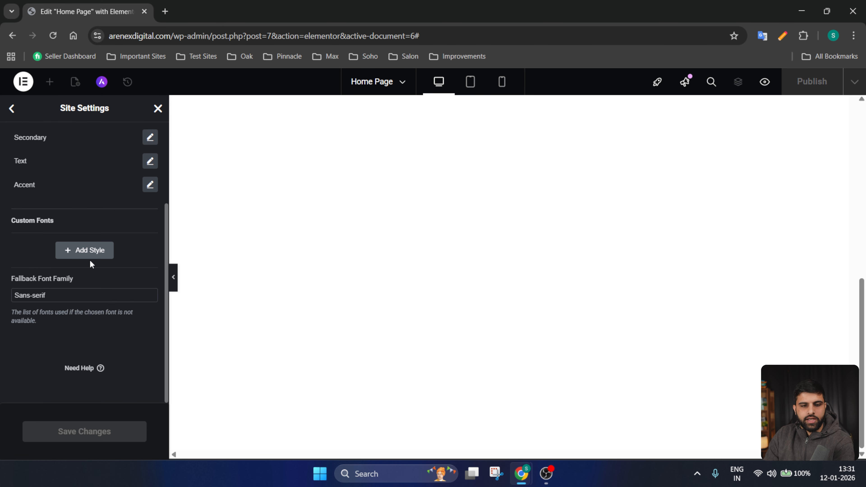
click(87, 253)
drag(67, 244, 2, 242)
text(H1)
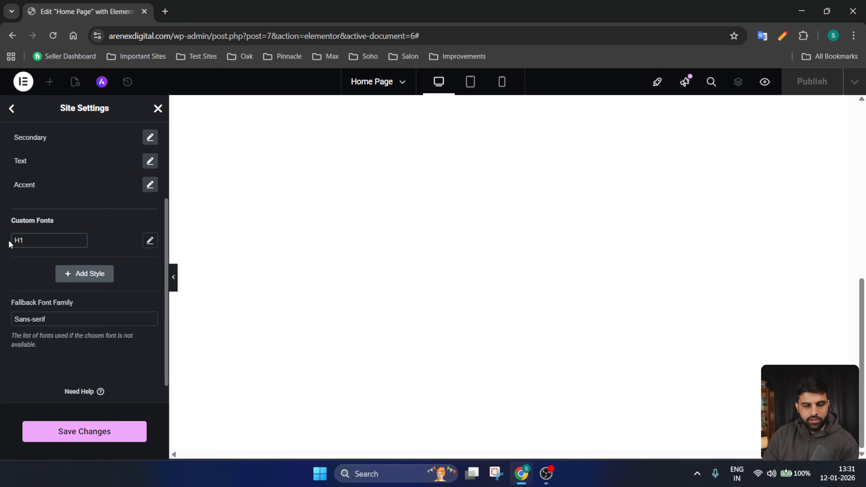
Set the size of the H1 custom font style to 2.2 rem.
click(150, 241)
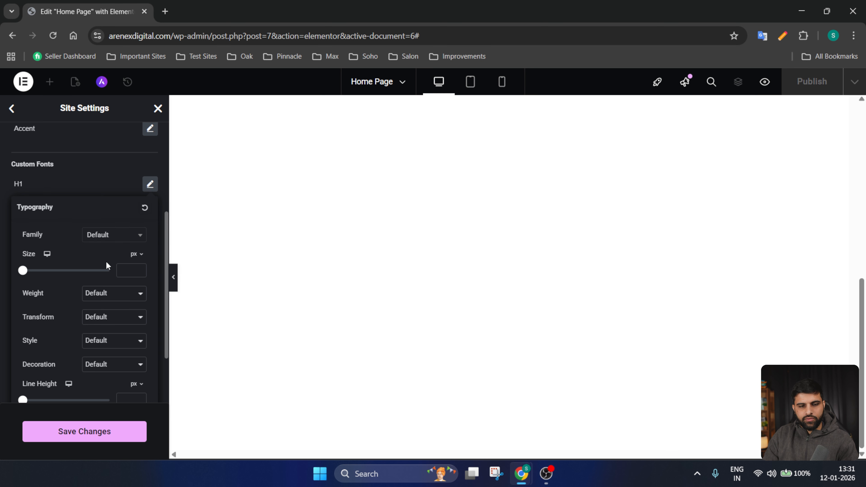
click(136, 254)
click(133, 291)
click(127, 273)
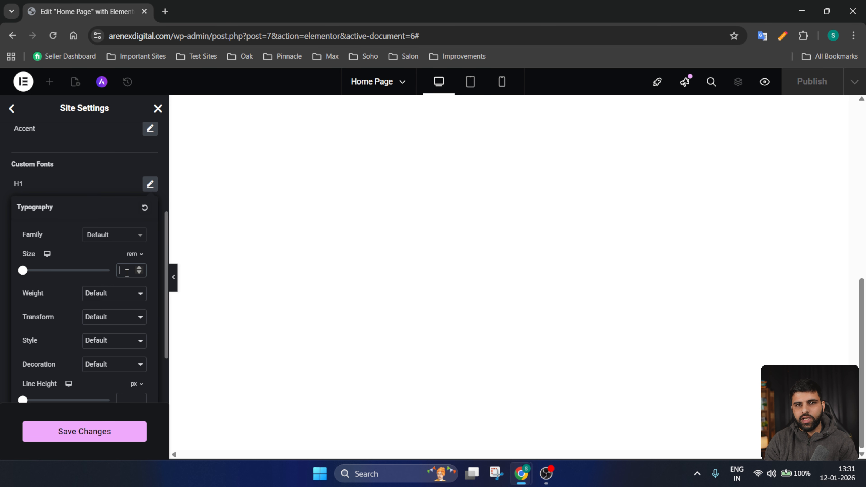
text(2.2)
double_click(124, 271)
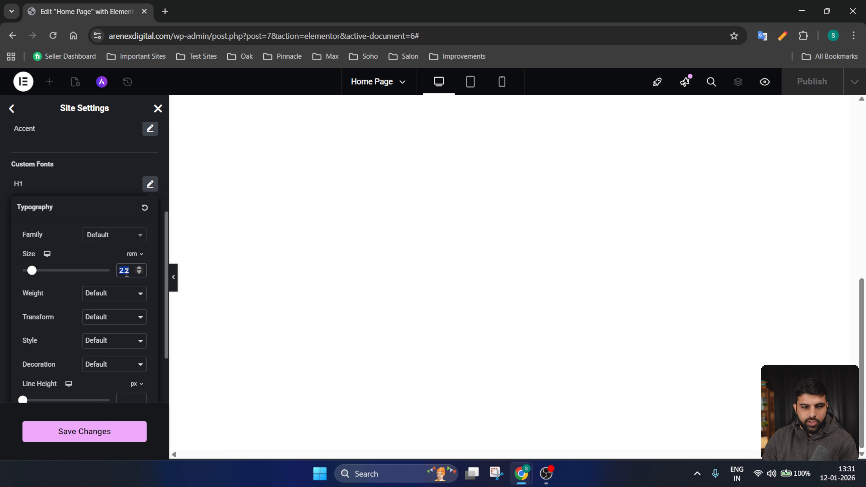
Give the H1 font style a weight of 600 (Semi Bold) and the Inter font family.
click(122, 294)
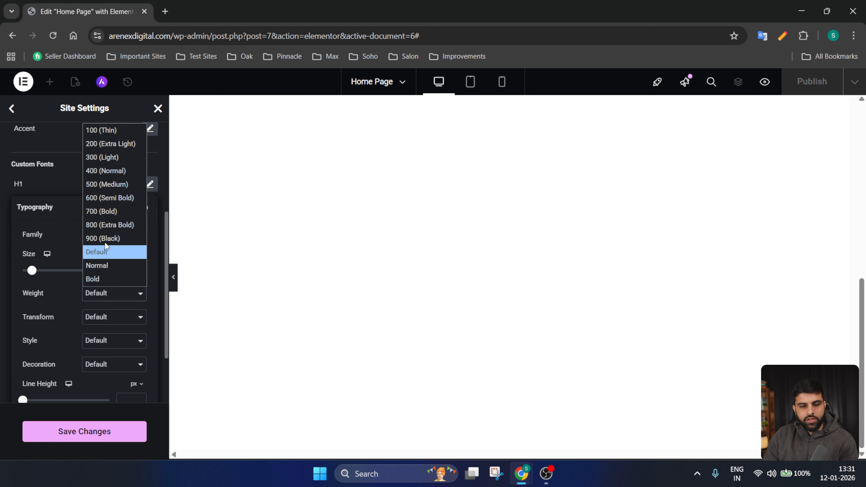
click(105, 199)
click(120, 243)
text(Inter)
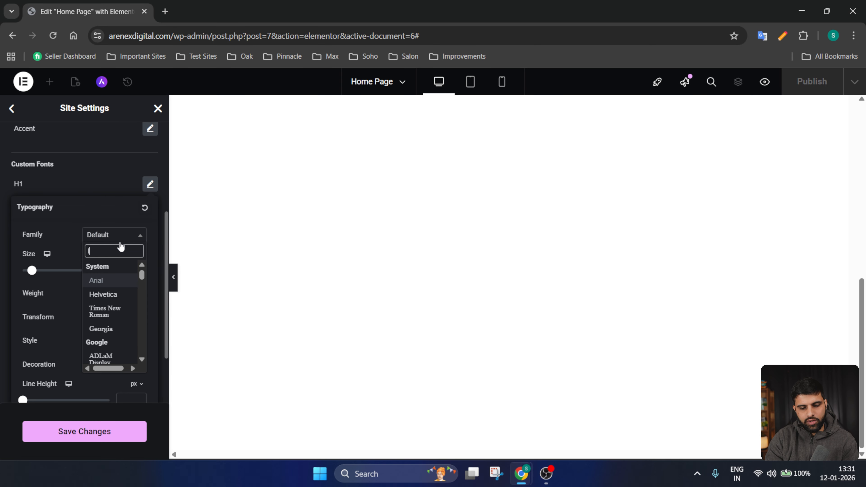
click(107, 280)
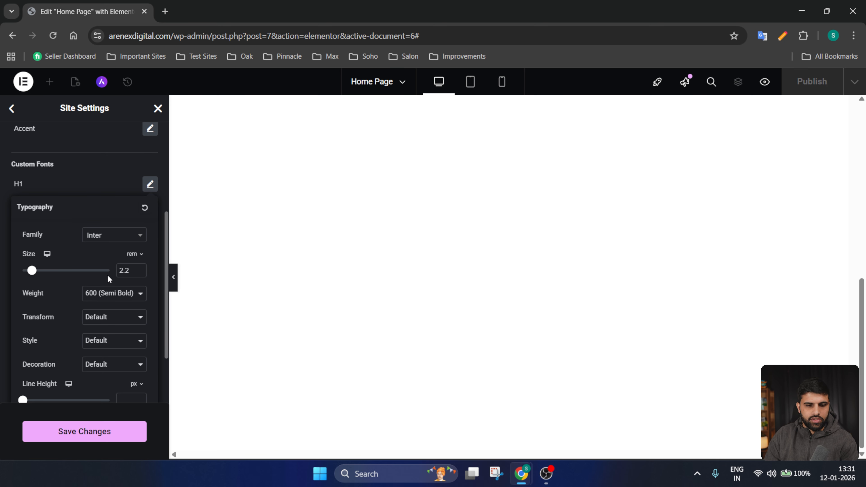
Set the H1 style's line height to 1.2 em and save the site settings.
scroll(110, 273, down, 2)
click(136, 329)
click(134, 337)
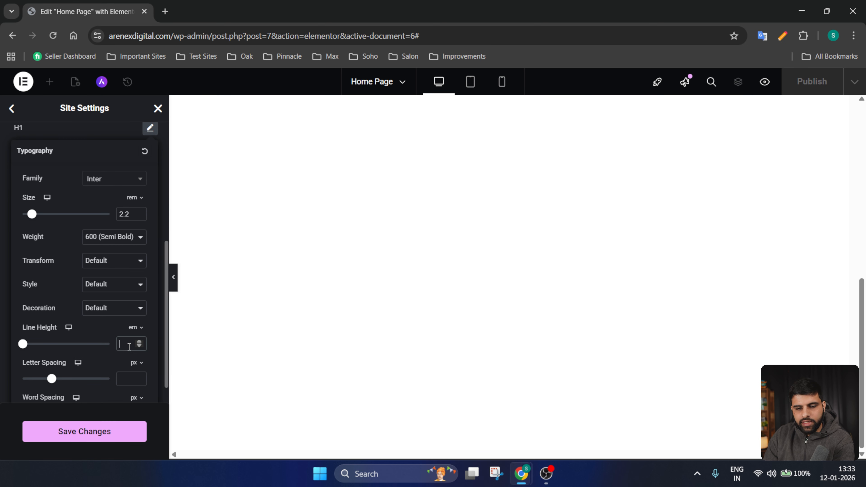
text(1.2)
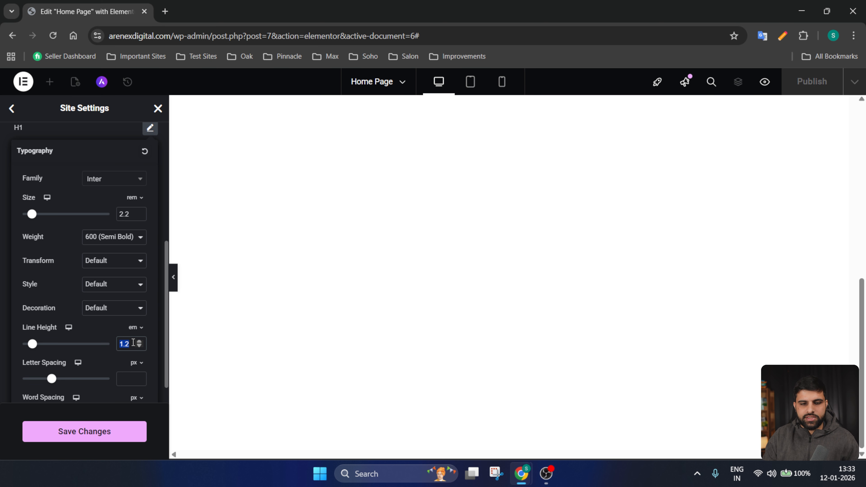
click(108, 431)
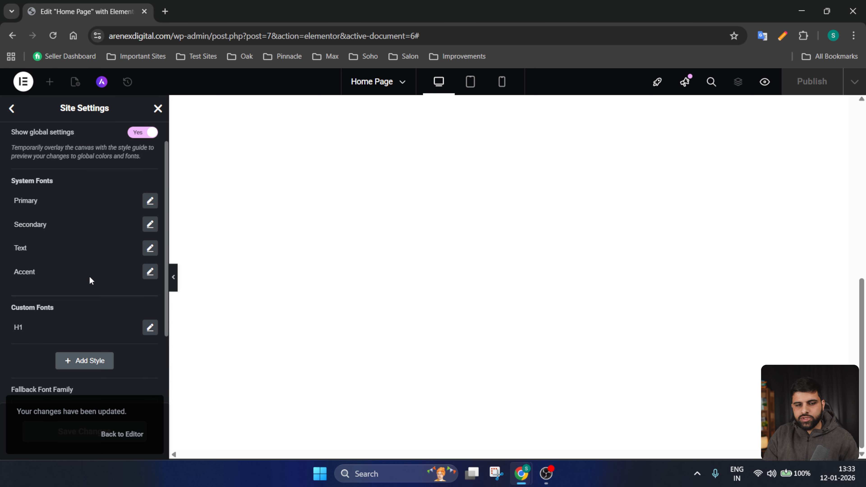
Add another custom font style named "H2" below H1.
scroll(92, 282, down, 3)
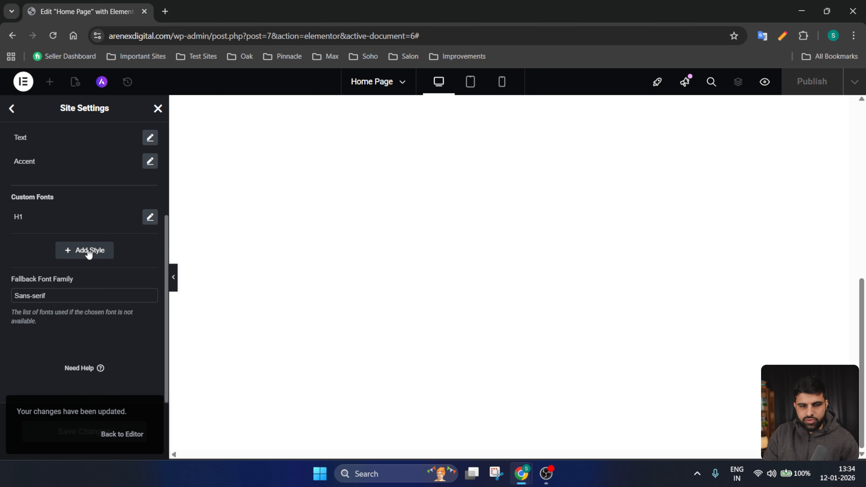
click(89, 254)
drag(56, 242, 2, 243)
text(H2)
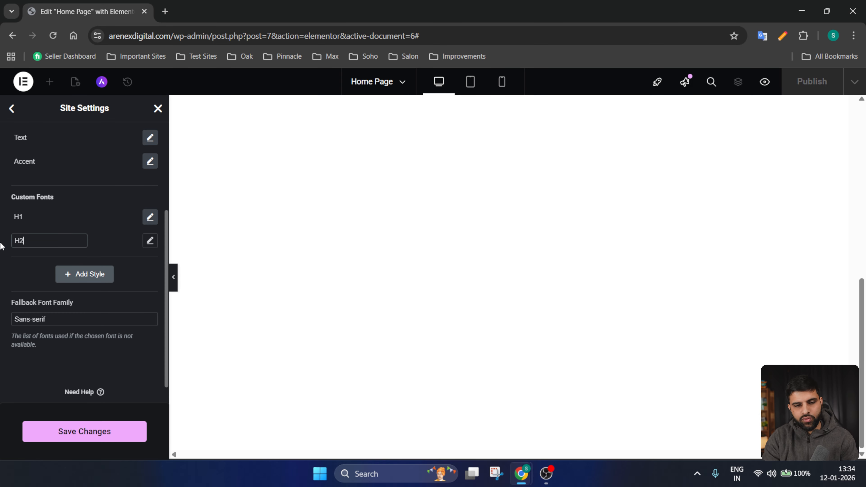
Set the size of the H2 custom font style to 2.0 rem.
click(153, 244)
click(137, 311)
click(134, 347)
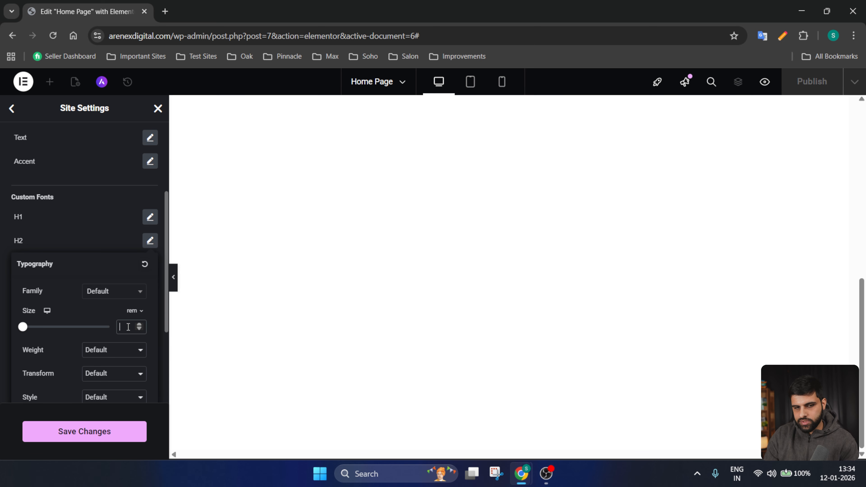
click(128, 327)
text(2)
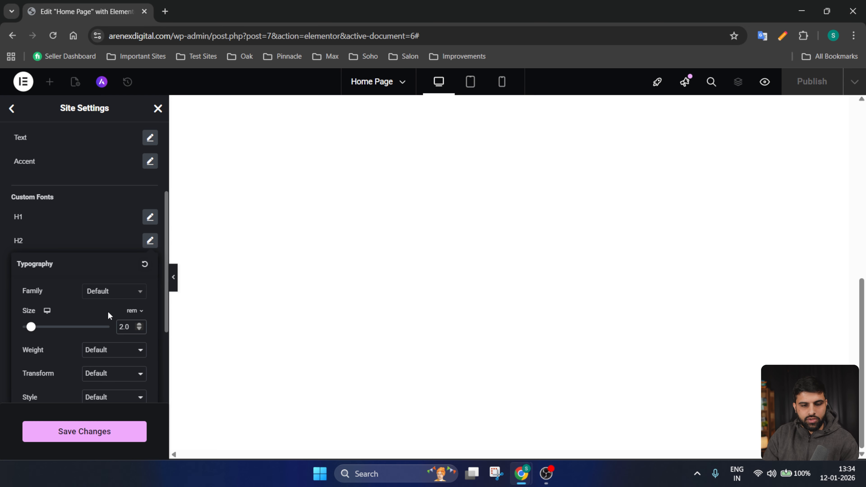
Assign the Inter font family and a weight of 600 (Semi Bold) to the H2 font style.
scroll(109, 316, down, 2)
click(111, 237)
text(In)
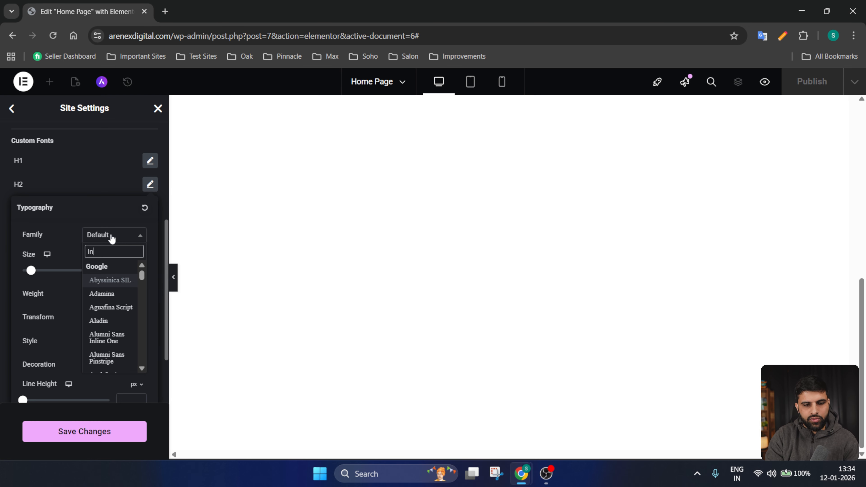
text(ter)
key(Return)
click(114, 293)
click(112, 203)
Set the H2 style's line height to 1.2 em and close its typography settings.
scroll(117, 314, down, 2)
click(136, 328)
click(133, 359)
click(133, 344)
text(1.2)
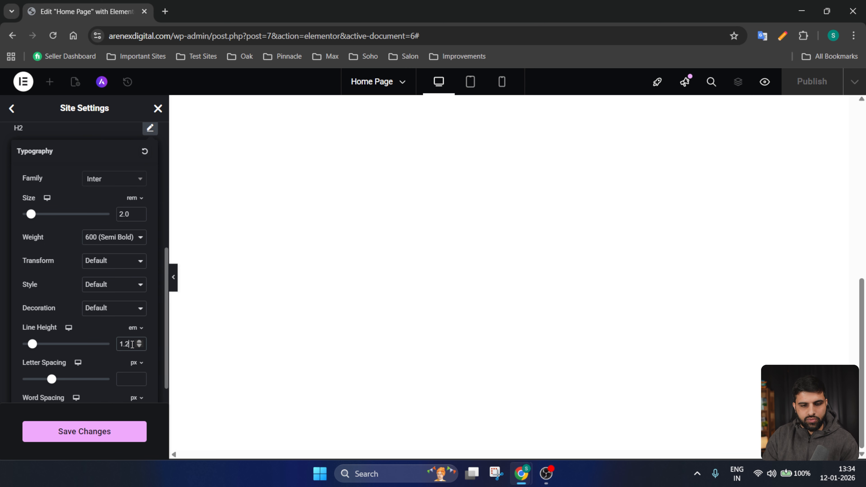
click(150, 129)
Add a custom font style named "H3" and open its typography settings.
click(77, 250)
triple_click(54, 242)
text(H3)
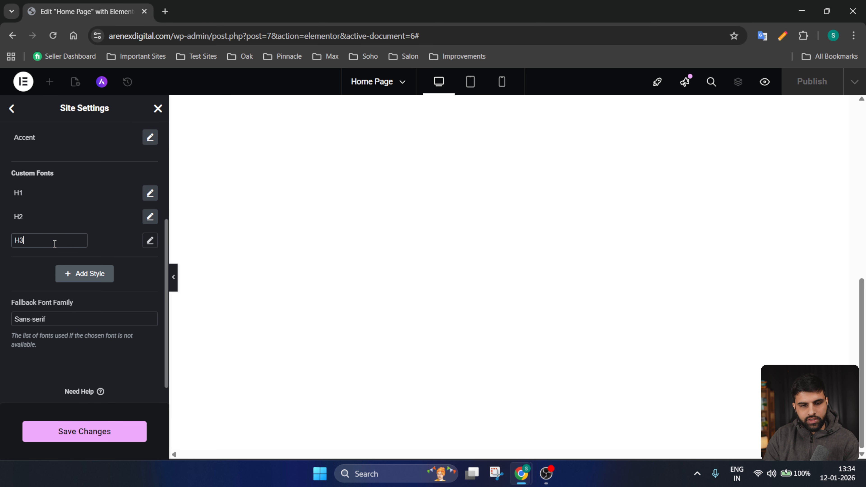
click(147, 242)
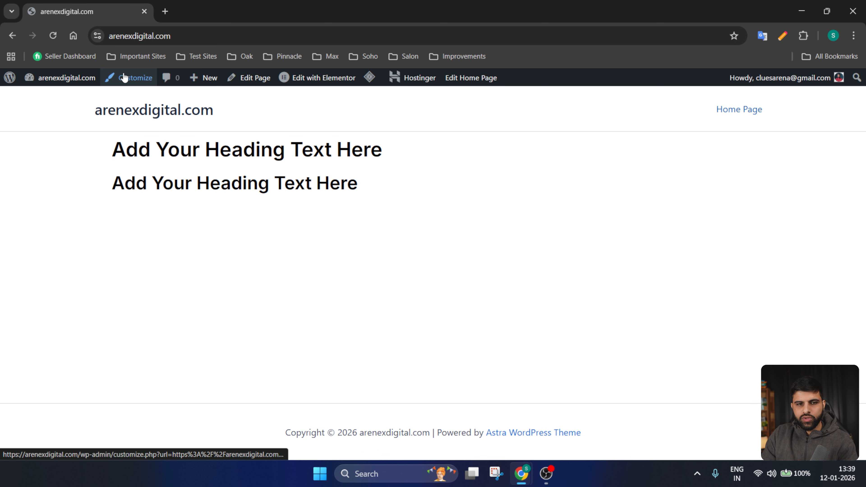
Open the Additional CSS editor in the site's theme customizer and dismiss its help text.
click(123, 78)
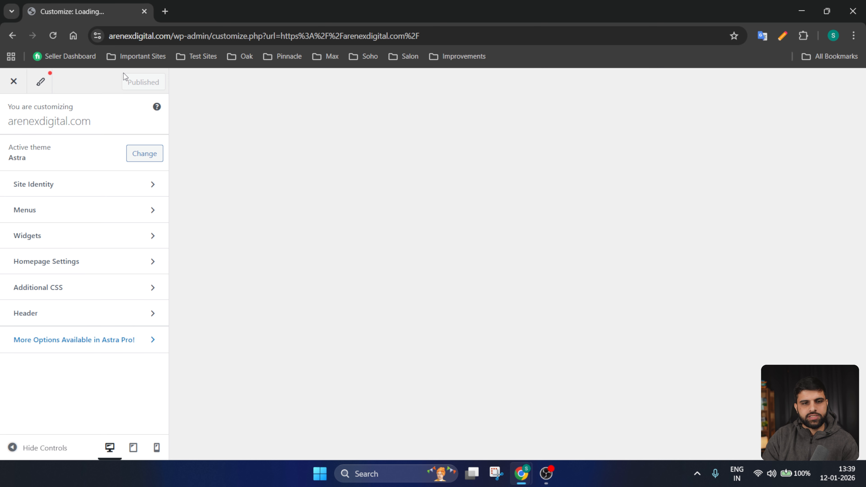
scroll(51, 364, down, 1)
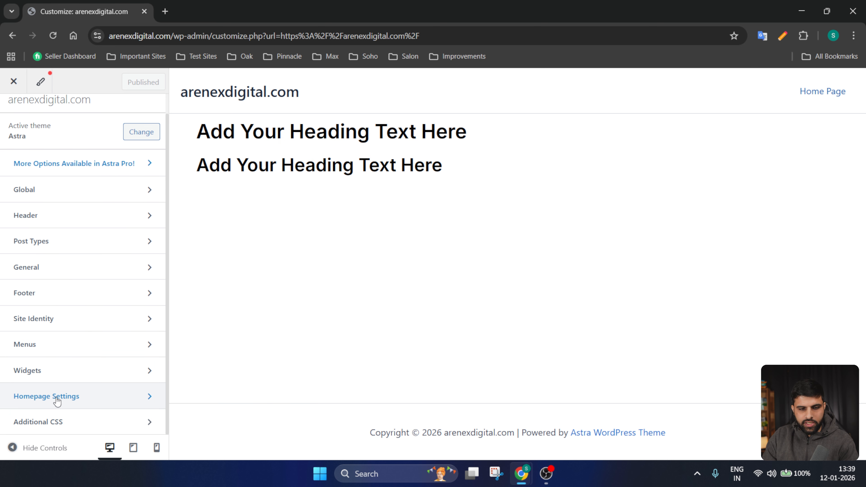
click(61, 422)
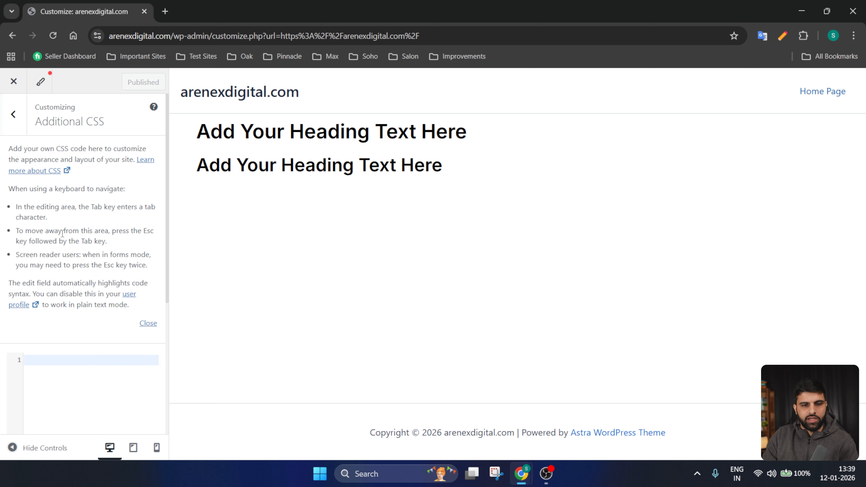
click(149, 323)
click(73, 188)
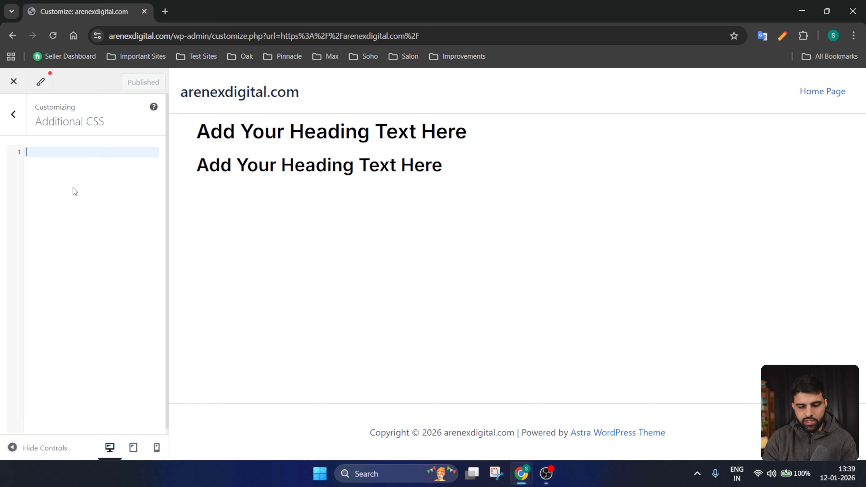
Try an html rule with font-size: 10px in the Additional CSS.
text(htm;)
key(BackSpace)
text(l {)
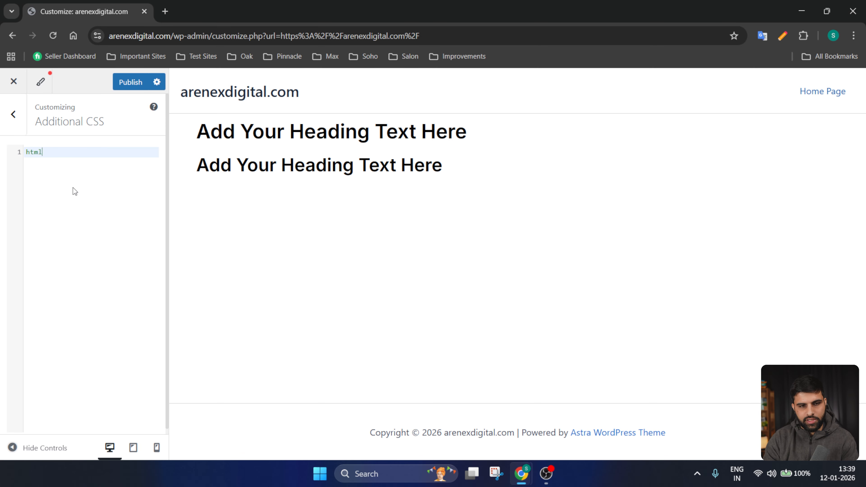
key(Return)
text(font-size: 10px;)
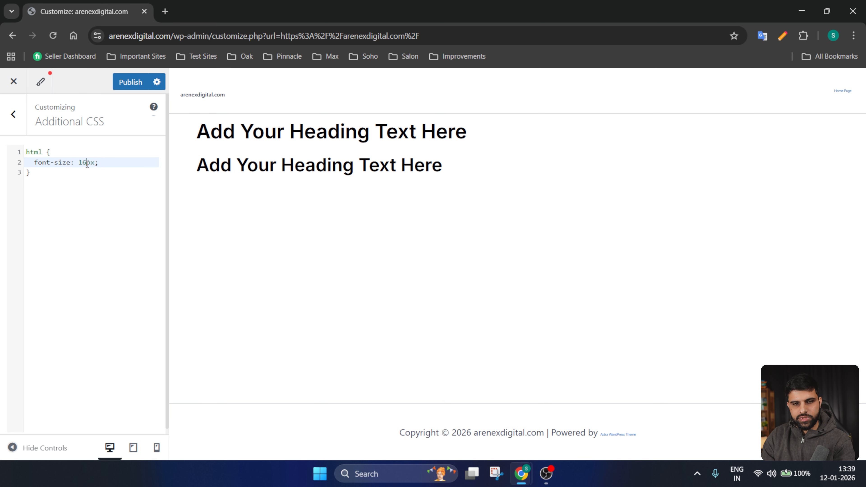
Replace the entire Additional CSS with an html rule that sets font-size: 16px.
key(ctrl+a)
key(BackSpace)
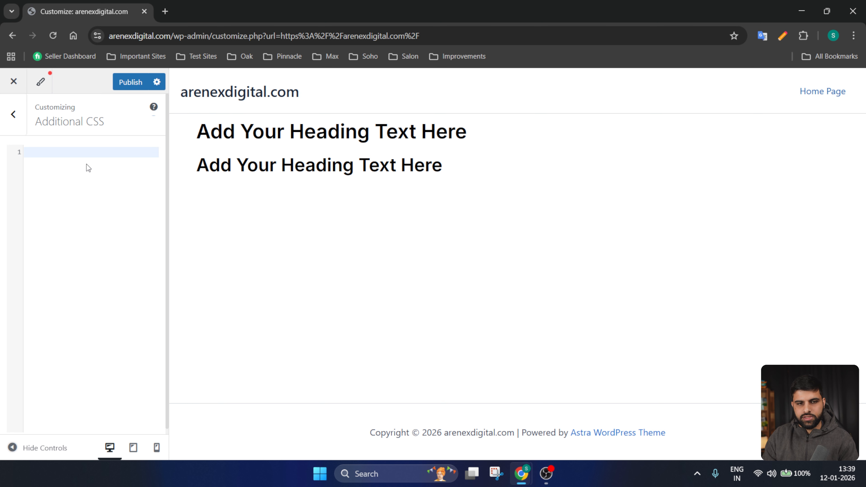
text(html {   font-size: 16px; })
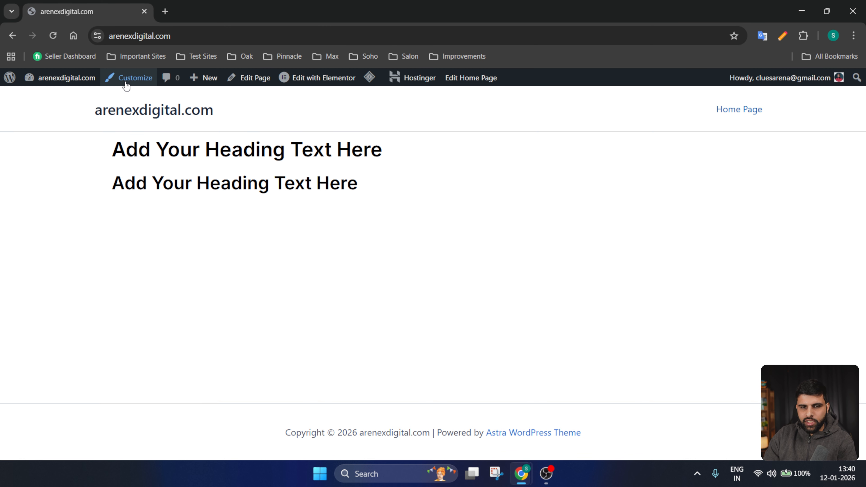
In the customizer's header settings, set the AreneX Digital image from the media library as the site logo without cropping it.
click(125, 81)
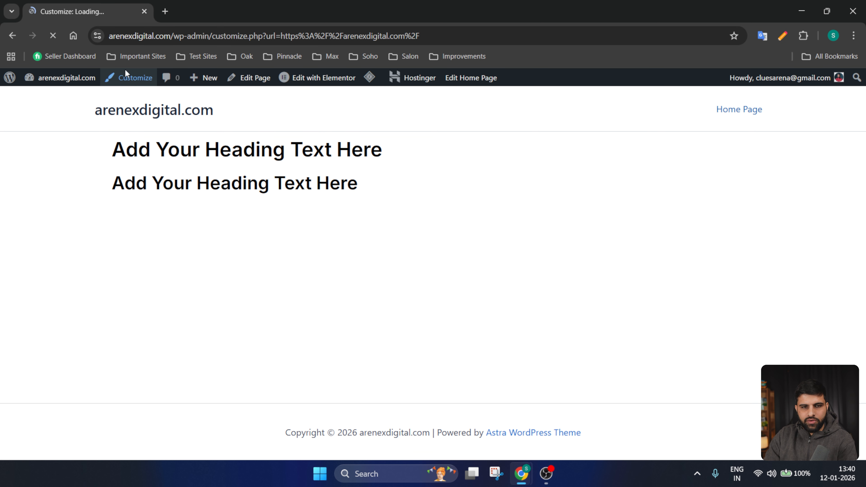
click(34, 238)
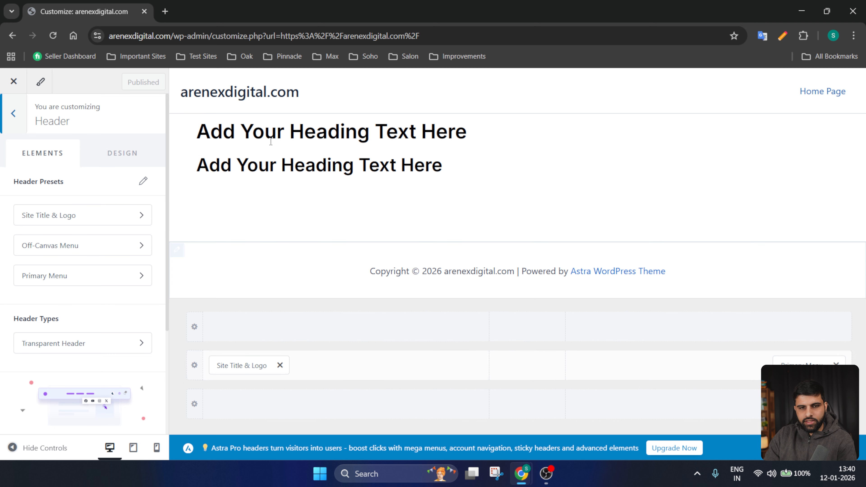
click(250, 364)
click(82, 211)
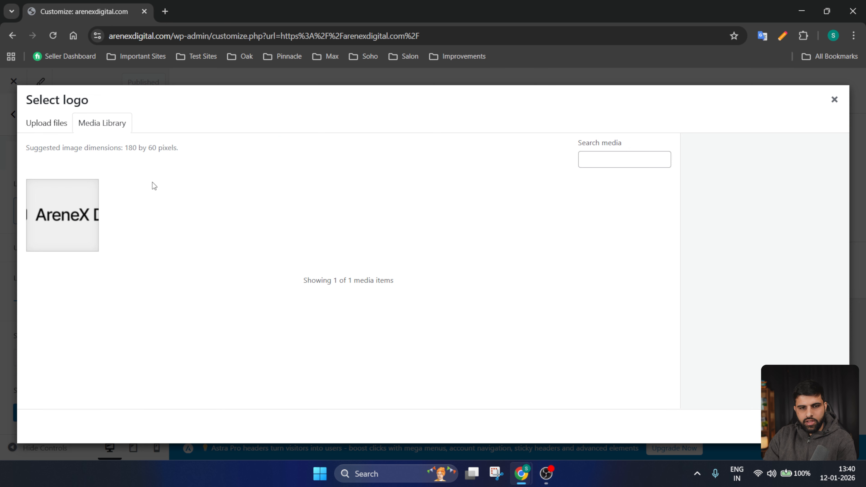
click(68, 223)
click(822, 426)
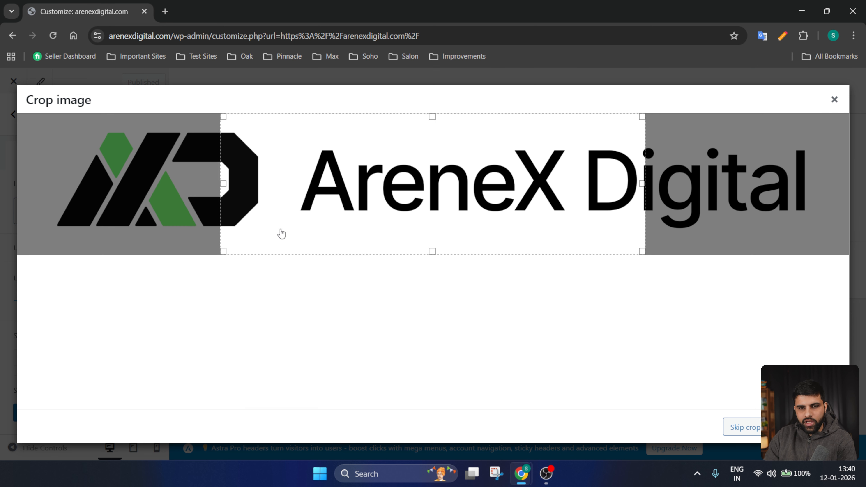
click(753, 434)
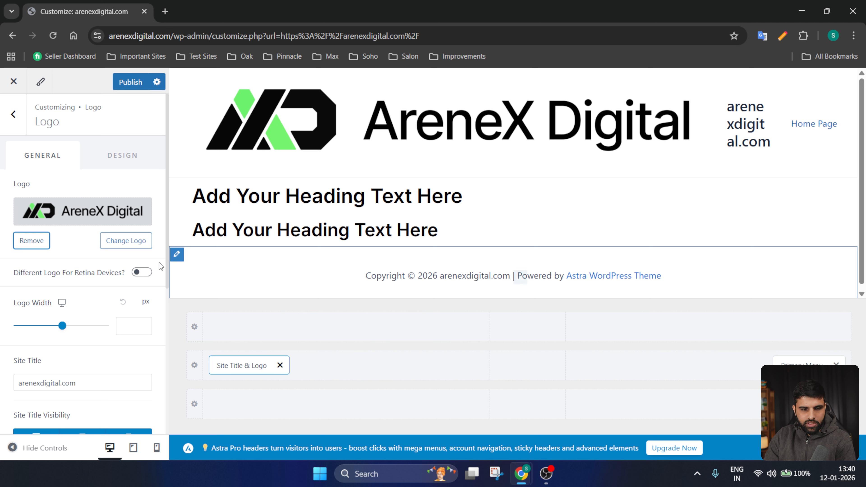
Set the logo width to 240 px and change the site title to "Arenex Digital".
mouse_move(64, 328)
mouse_down()
mouse_move(33, 325)
mouse_move(51, 326)
mouse_up()
double_click(134, 325)
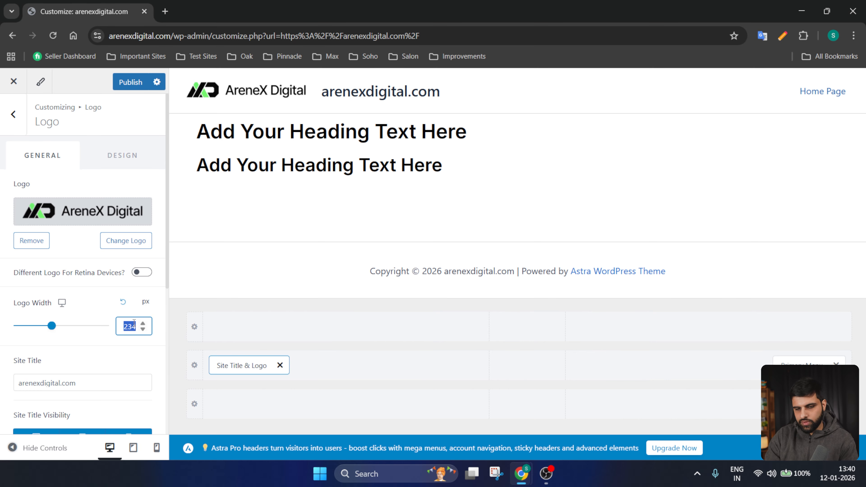
text(24)
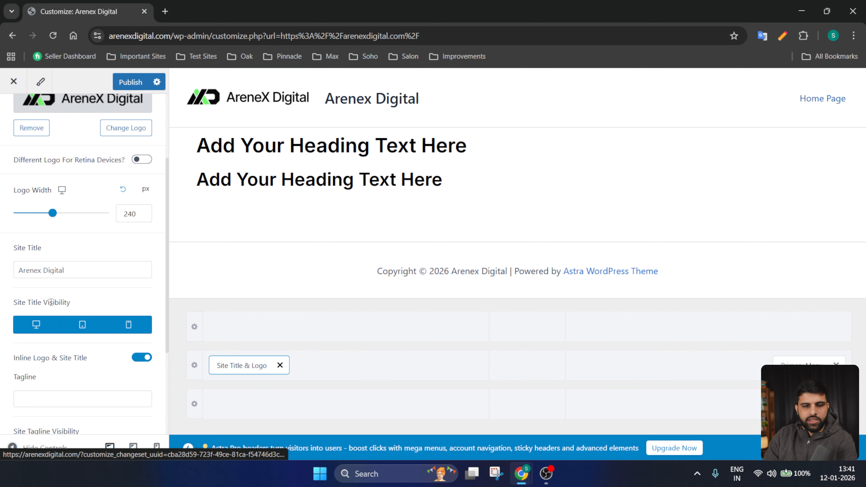
Hide the site title on desktop, tablet and mobile, and publish the header changes.
click(35, 326)
click(82, 329)
click(133, 329)
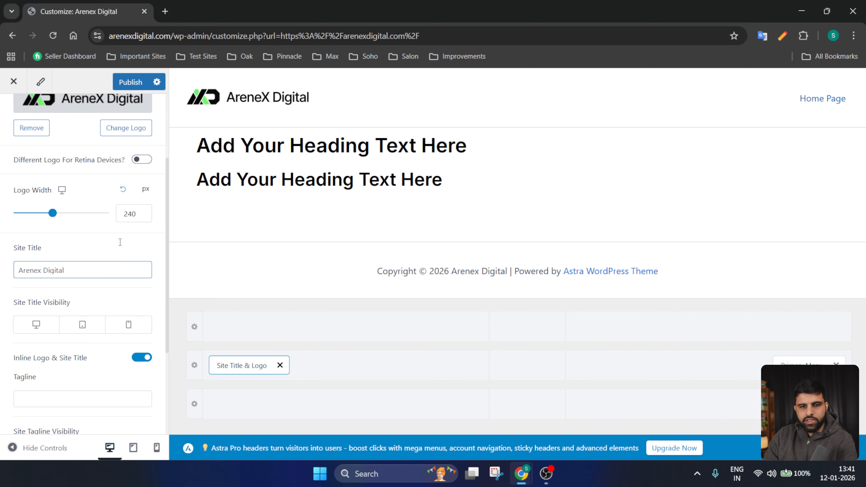
click(130, 82)
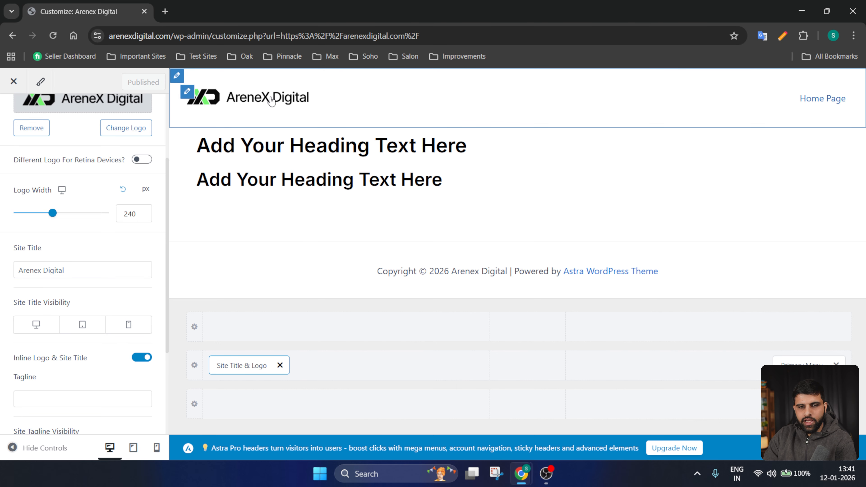
From the header's primary menu settings, create a new menu named "Main Menu" assigned to the Primary Menu location.
click(800, 364)
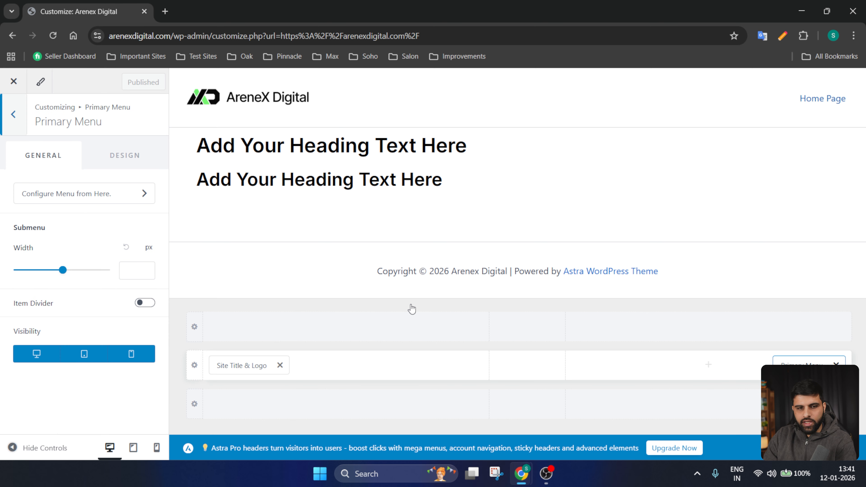
click(84, 194)
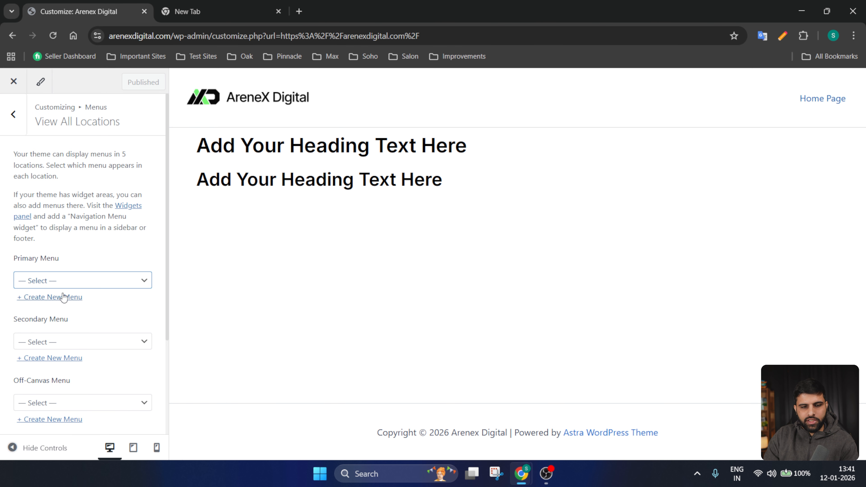
click(63, 299)
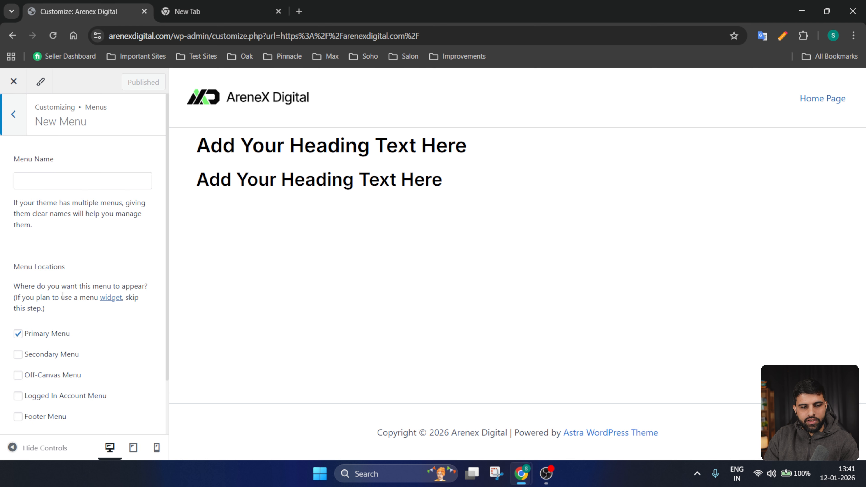
click(52, 181)
scroll(52, 157, down, 1)
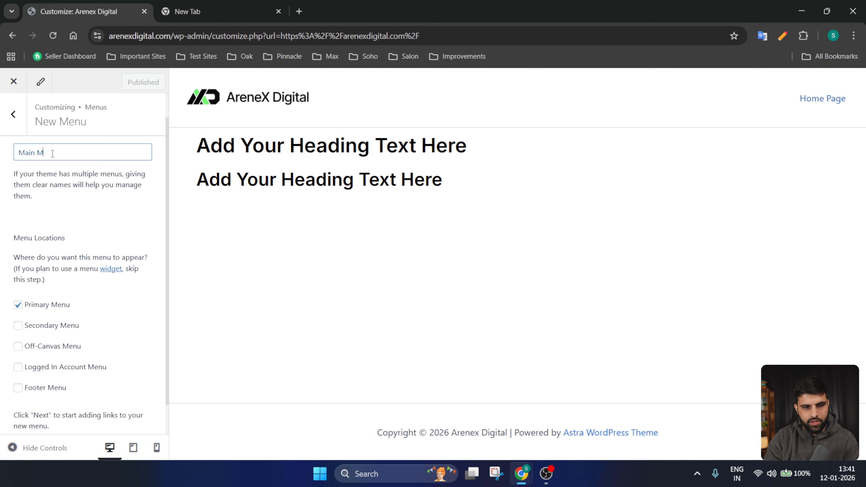
key(Return)
Add the Home Page to the Main Menu, publish the change and leave the customizer.
click(113, 208)
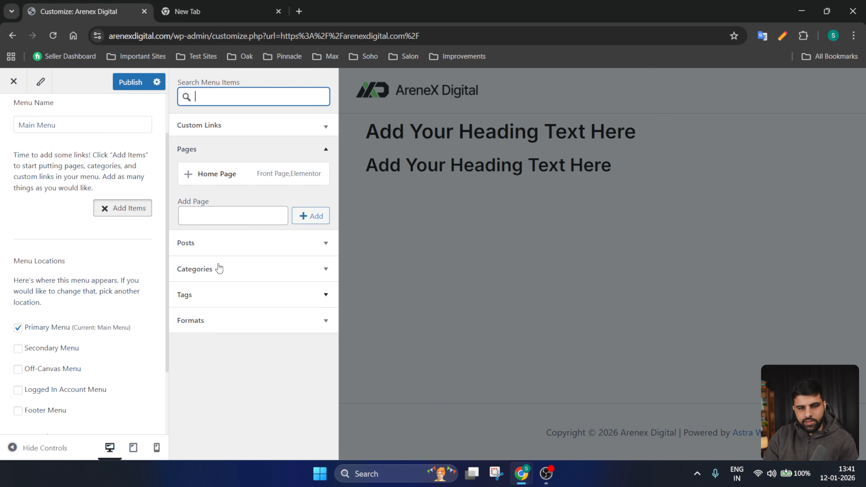
click(231, 181)
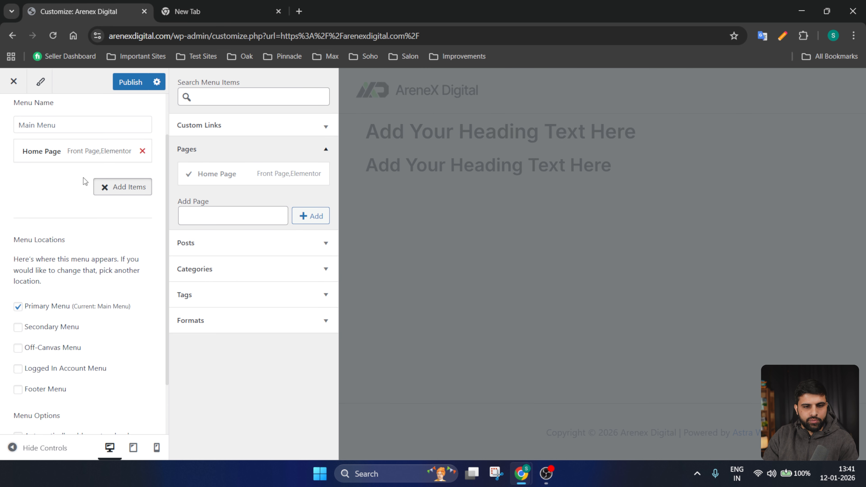
click(129, 83)
click(121, 126)
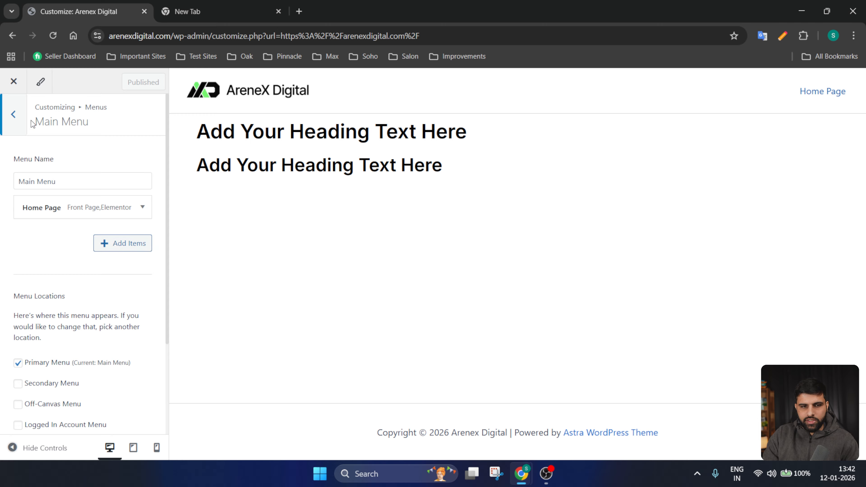
click(13, 81)
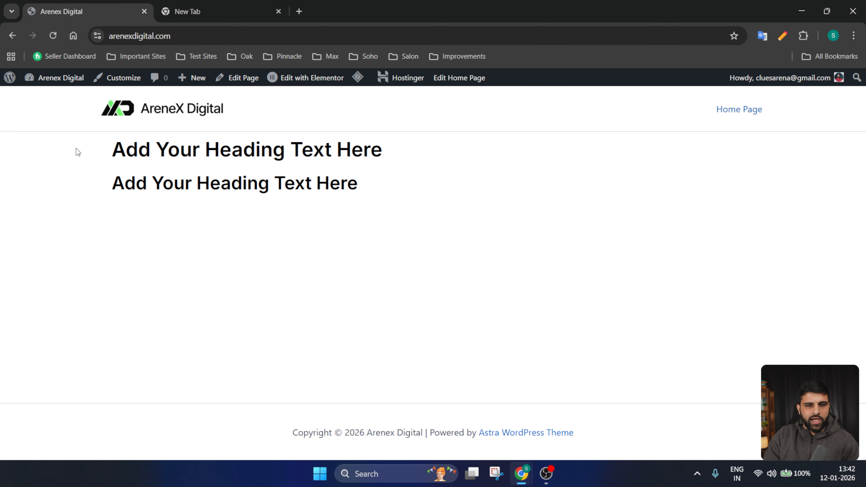
Open the Menus page in the WordPress admin and review the Main Menu's structure and settings.
mouse_move(51, 77)
click(37, 139)
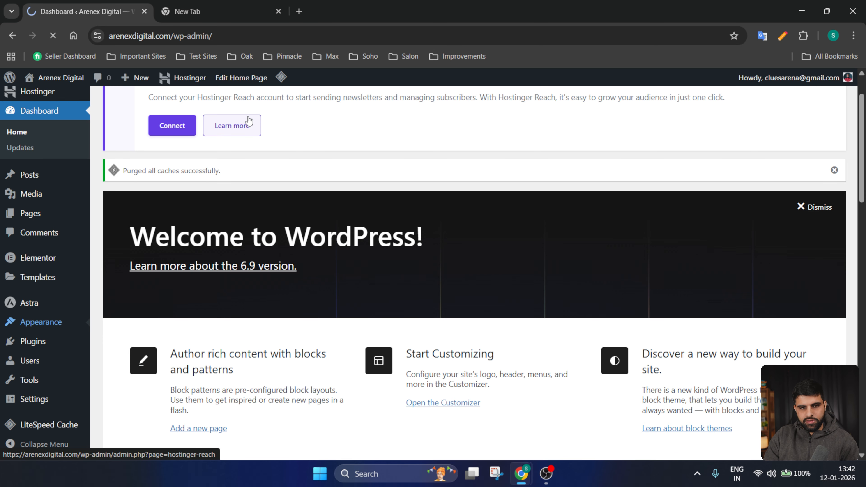
scroll(353, 196, down, 3)
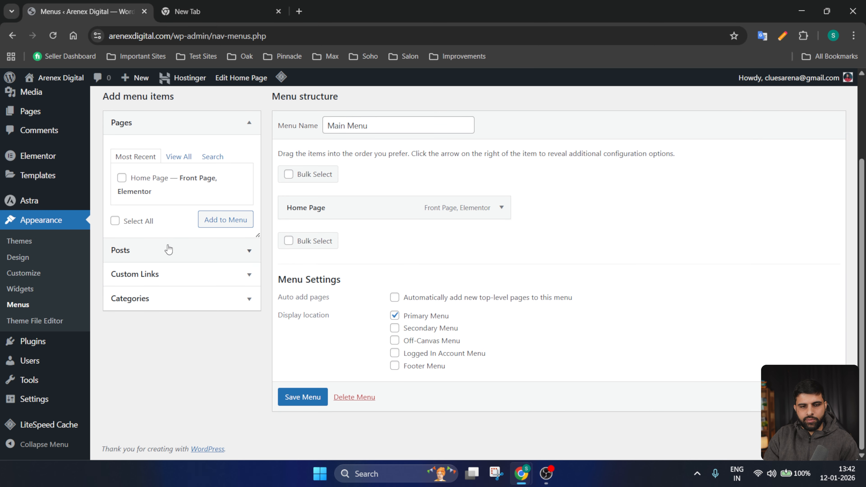
scroll(365, 213, up, 3)
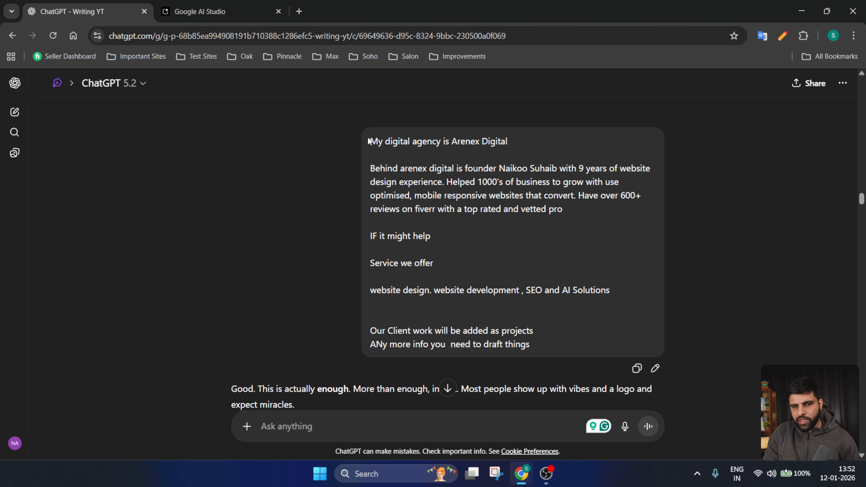
In the ChatGPT conversation, review the agency brief, the drafted copy and the UI/UX landing page prompt.
drag(367, 137, 547, 339)
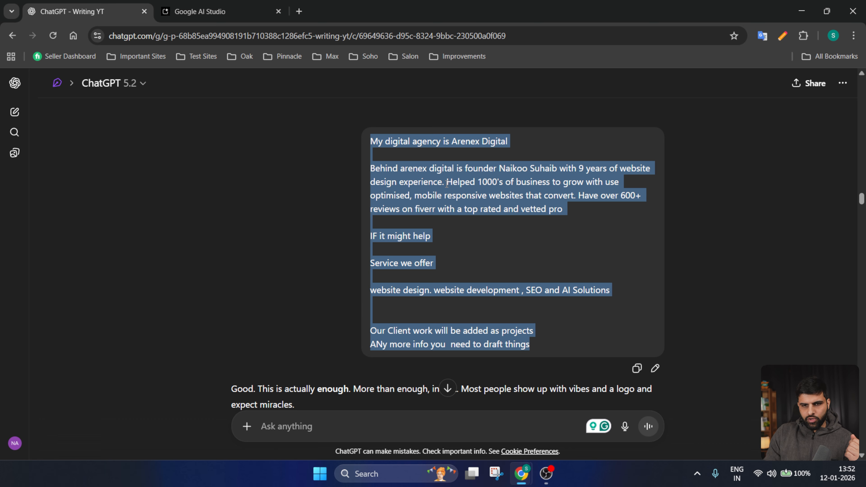
click(446, 185)
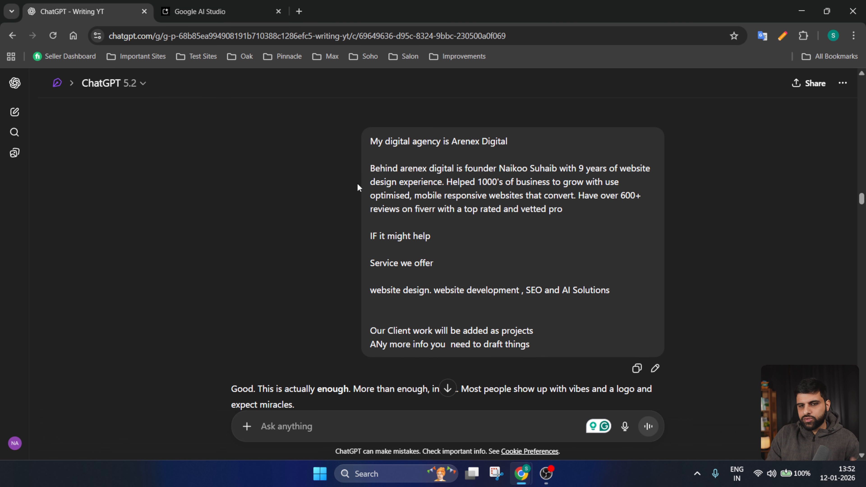
scroll(357, 183, down, 15)
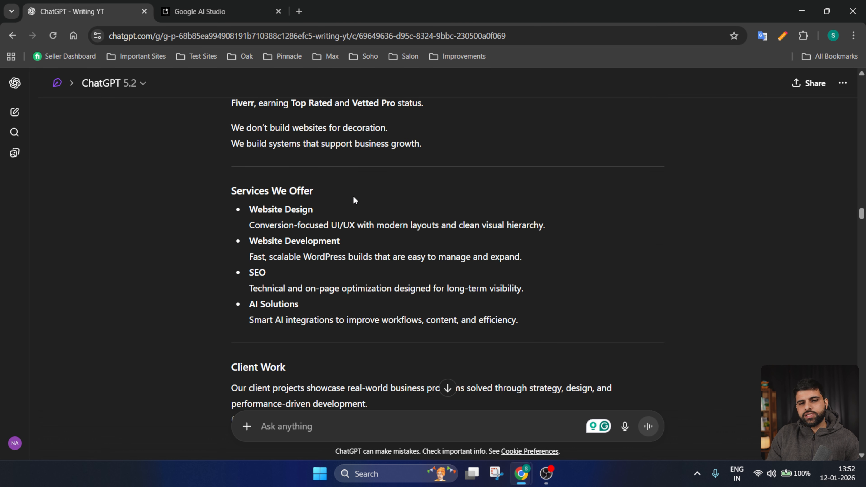
scroll(354, 197, down, 15)
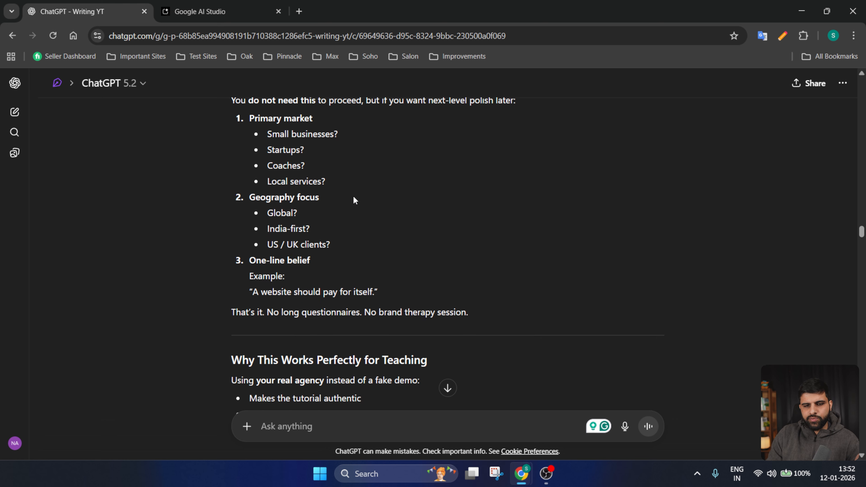
scroll(353, 197, down, 3)
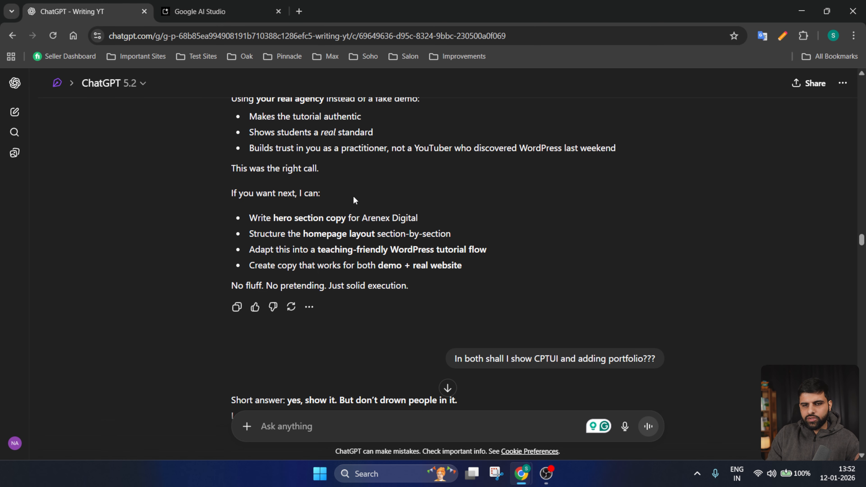
scroll(353, 195, down, 10)
drag(369, 160, 625, 234)
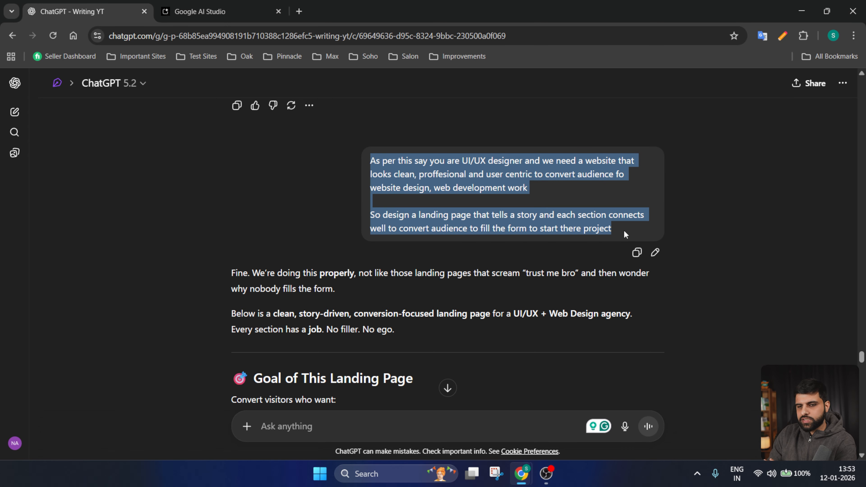
Switch to Google AI Studio, check the landing page copy given to the code assistant, and return to the fullscreen preview.
click(208, 10)
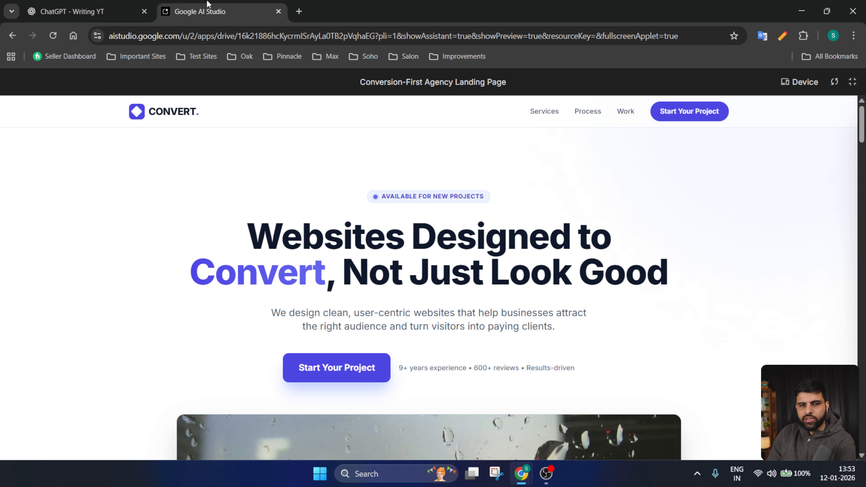
click(852, 82)
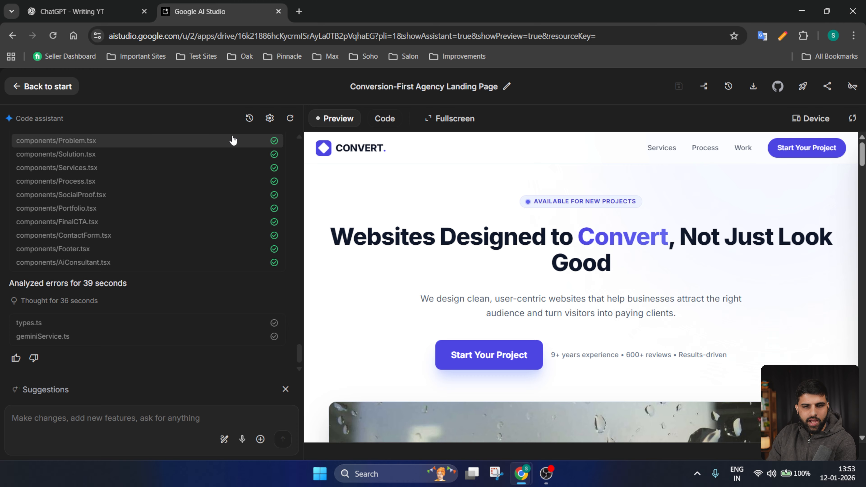
scroll(257, 186, up, 20)
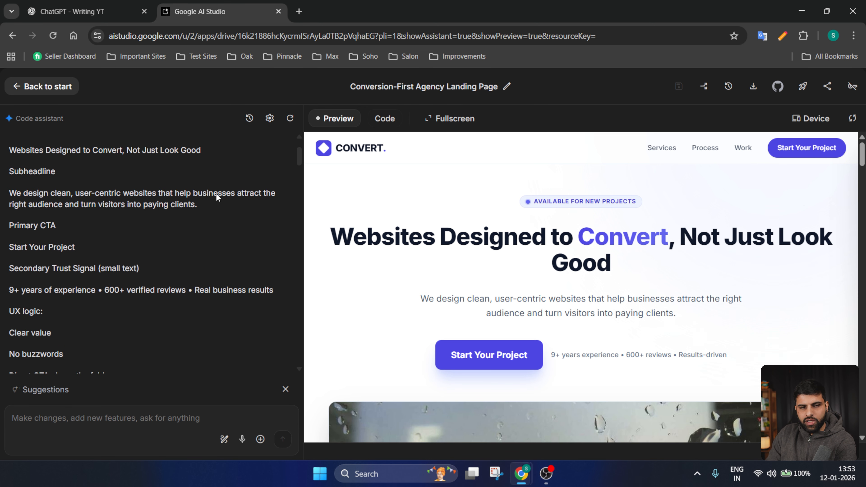
click(451, 119)
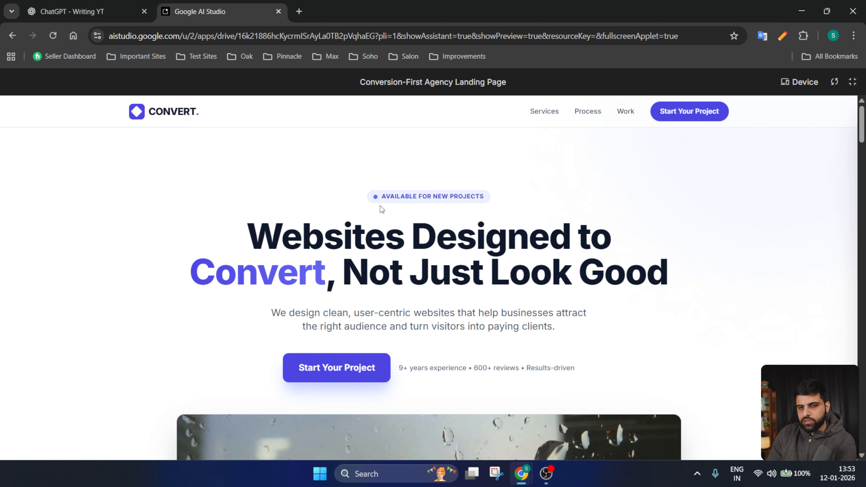
Examine the landing page preview's problem, services, testimonial, project and contact form sections down to the footer.
scroll(363, 216, down, 15)
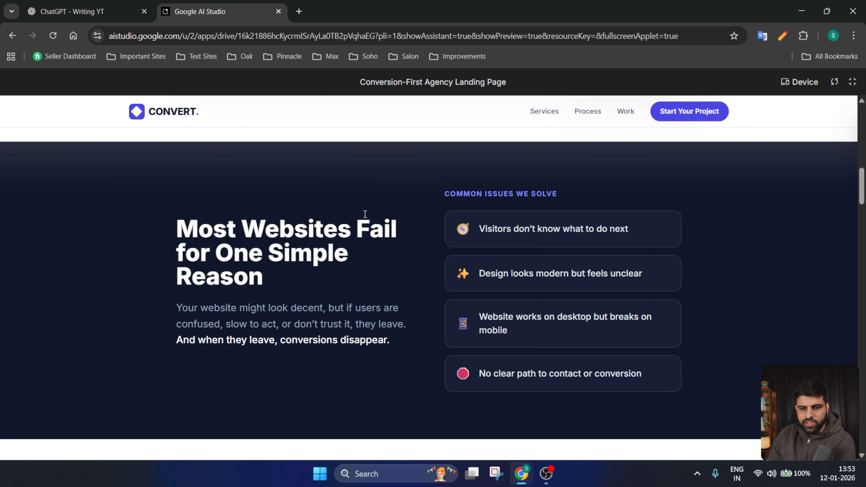
drag(154, 232, 308, 281)
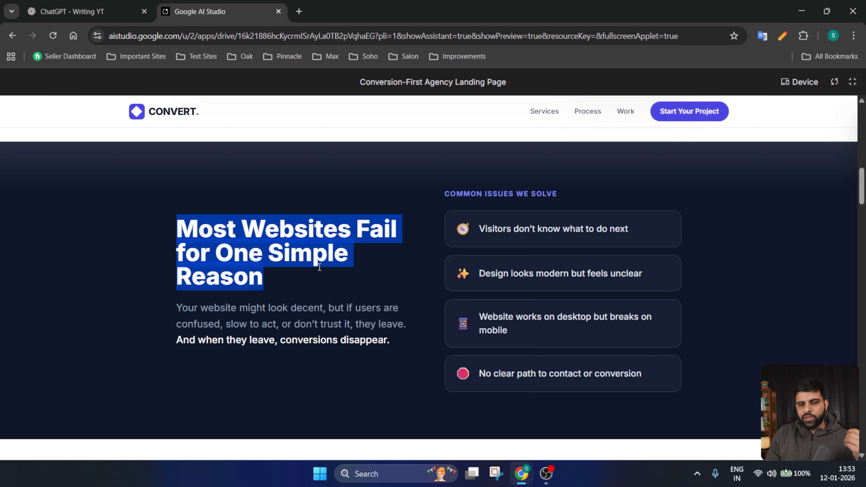
drag(475, 223, 654, 314)
scroll(654, 314, down, 1)
scroll(608, 293, down, 7)
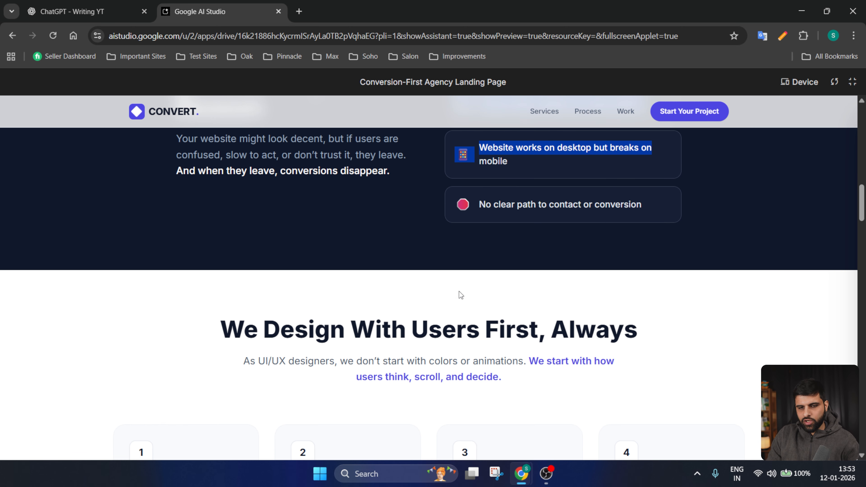
scroll(320, 240, down, 5)
scroll(322, 242, down, 15)
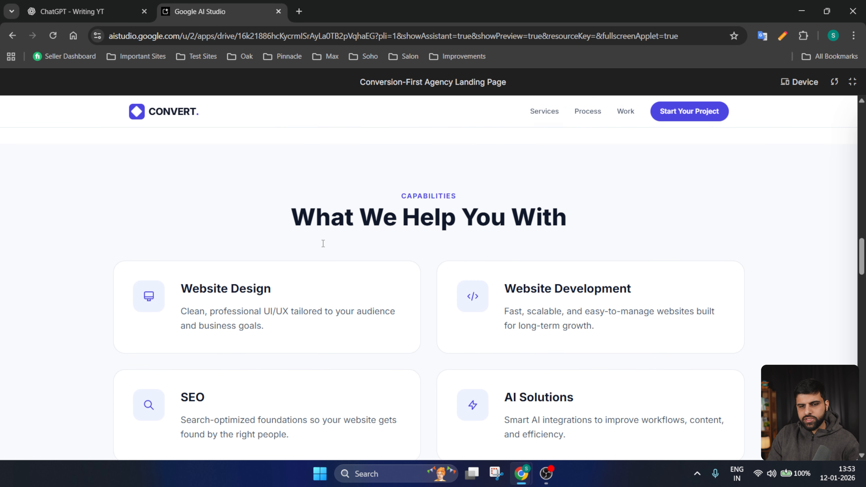
scroll(323, 243, down, 18)
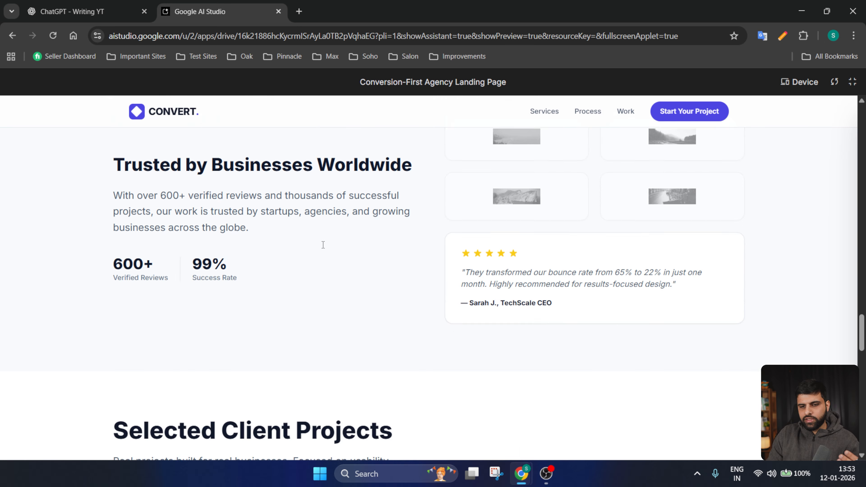
scroll(323, 245, down, 10)
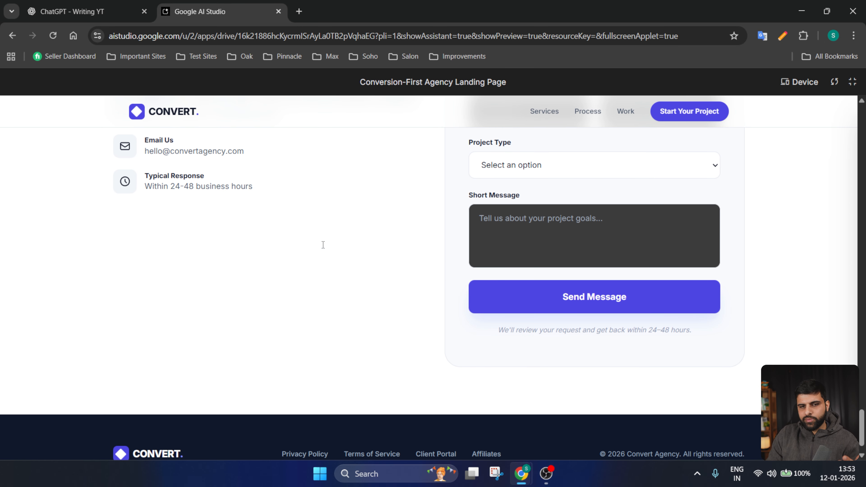
scroll(321, 243, up, 20)
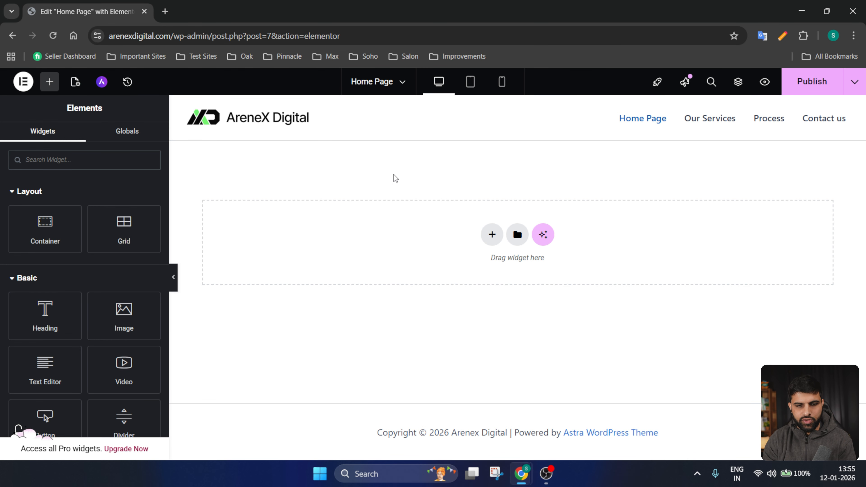
In the Elementor Home Page editor, add a single-column container and set its background to the light green global color.
click(492, 234)
click(479, 267)
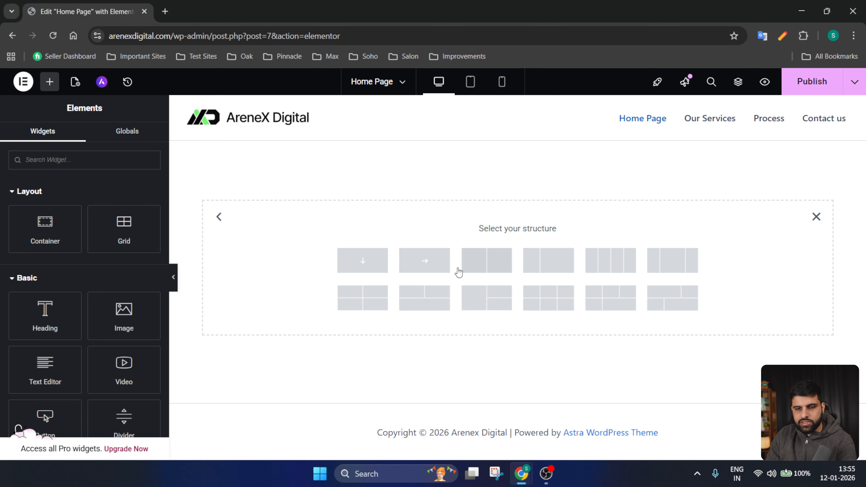
click(374, 270)
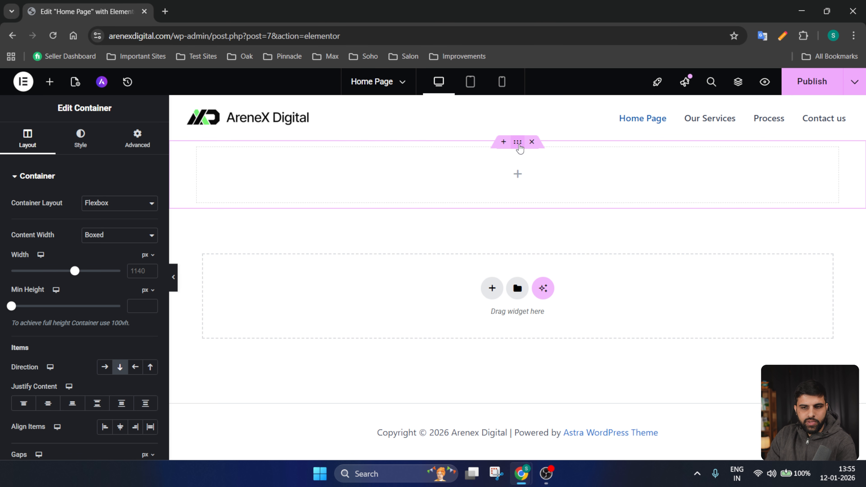
click(81, 138)
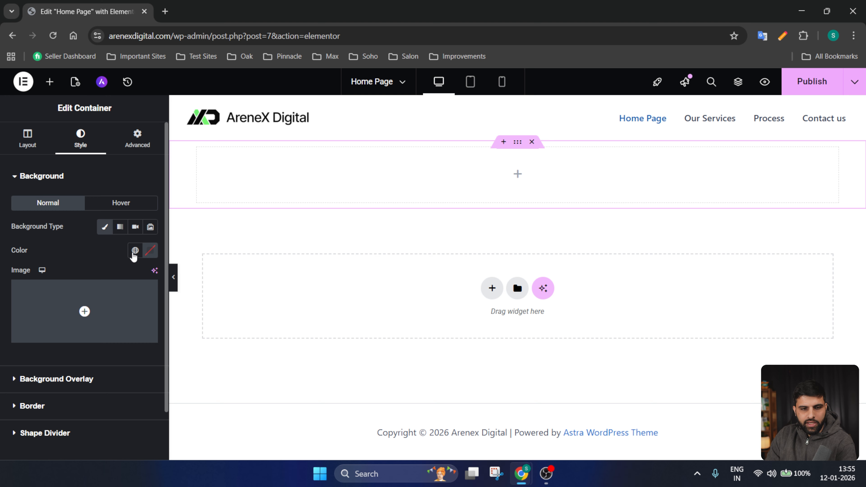
click(134, 257)
click(56, 413)
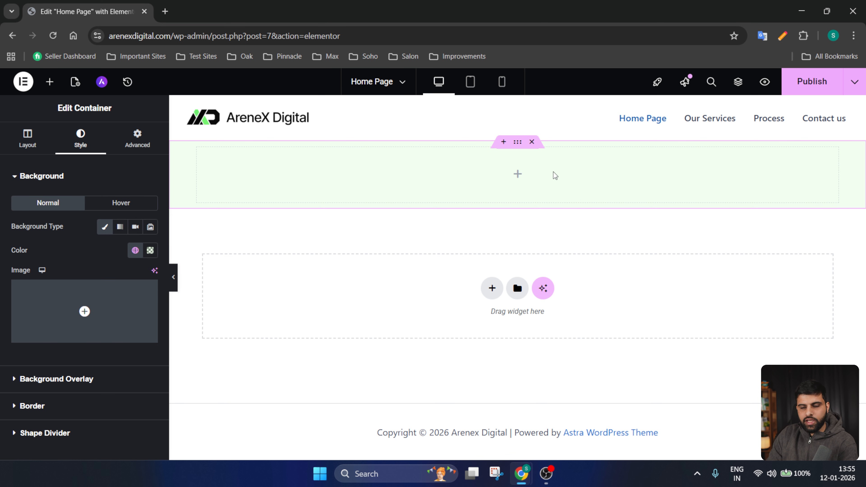
Add a Heading widget inside the green container with the title "Websites Designed to Convert, Not Just Look Good".
click(50, 81)
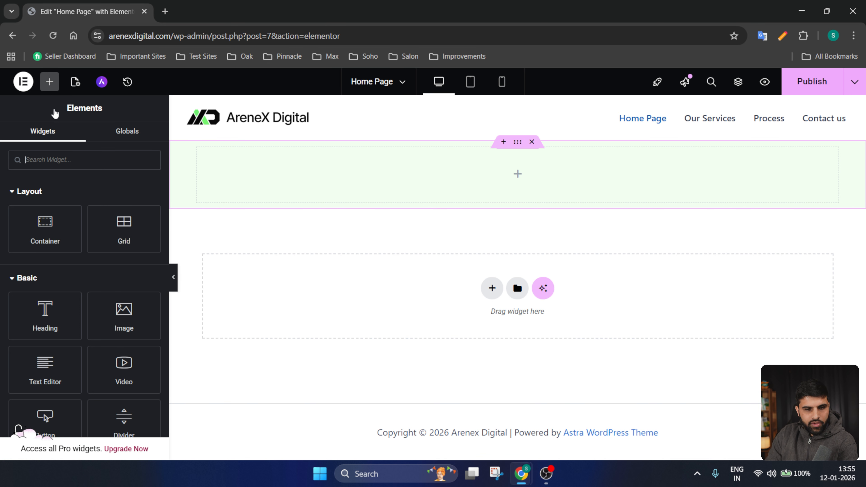
drag(46, 326, 564, 177)
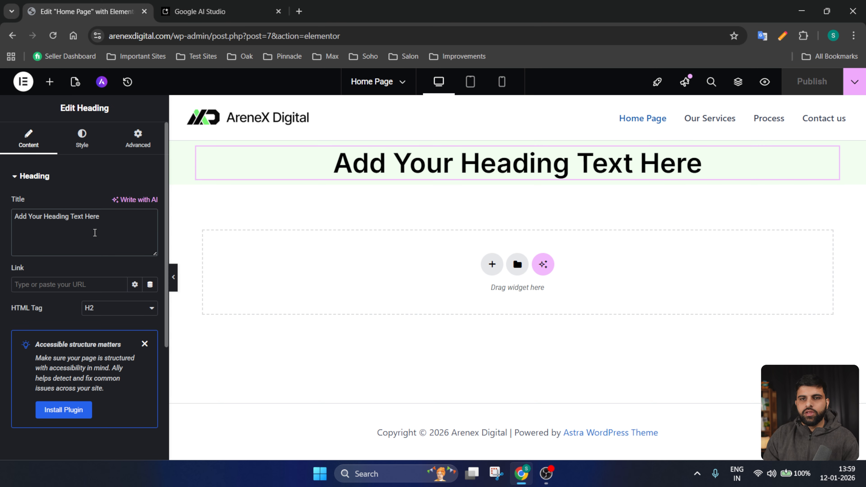
click(95, 232)
key(ctrl+a)
text(Websites Designed to Convert, Not Just Look Good)
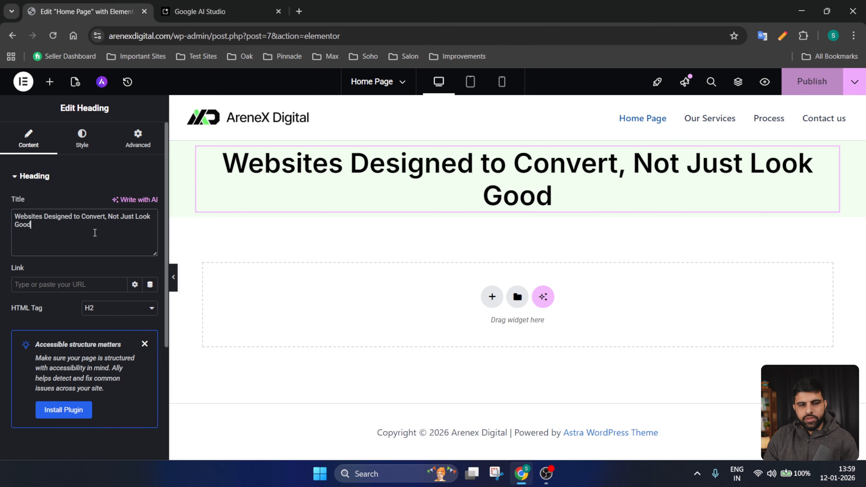
Give the hero heading a custom width of 70% and centre it within the green container.
click(527, 179)
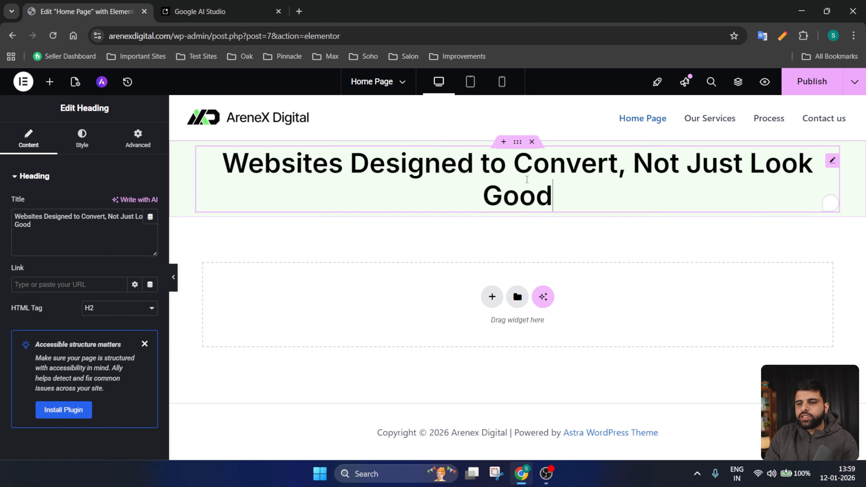
click(127, 143)
click(122, 292)
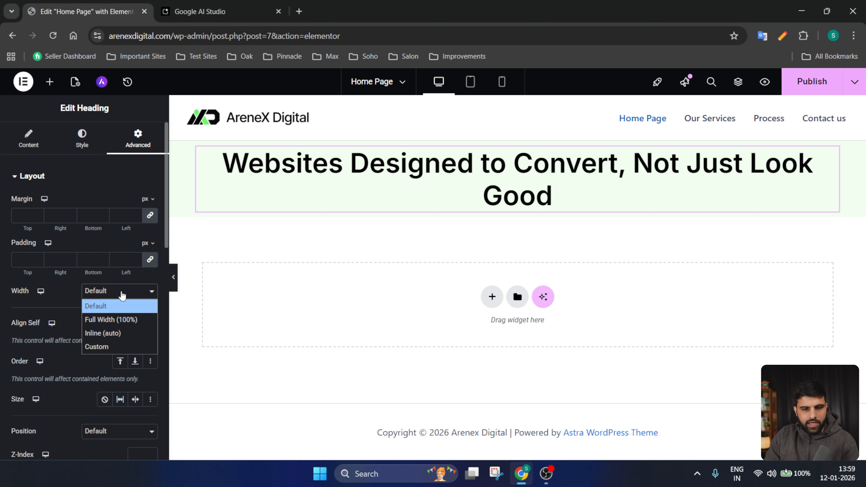
click(96, 346)
drag(81, 328, 89, 329)
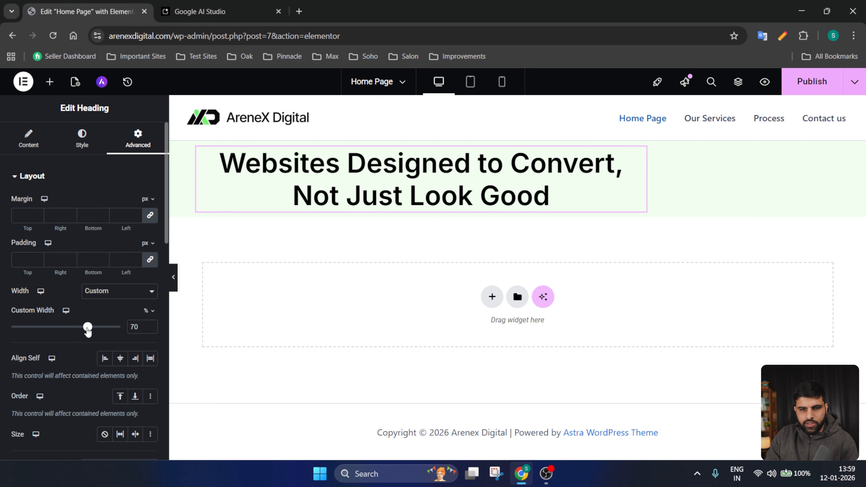
click(120, 359)
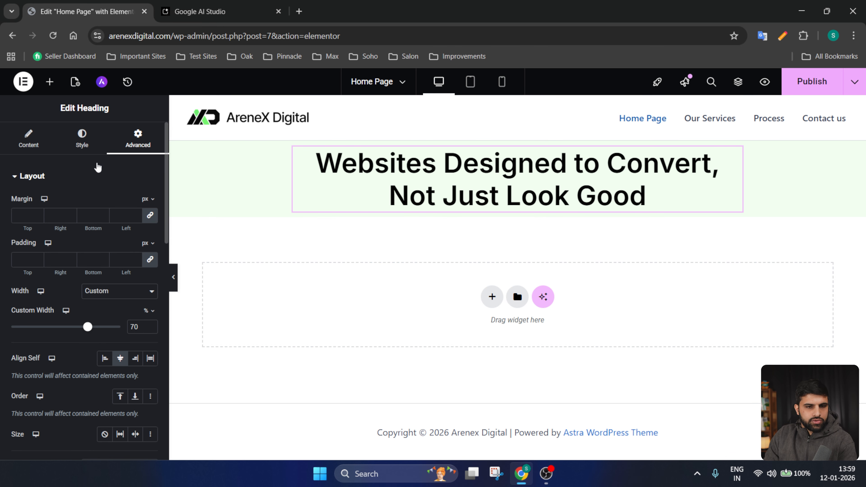
Set the green hero container's minimum height to 260 px and vertically centre its content.
click(514, 147)
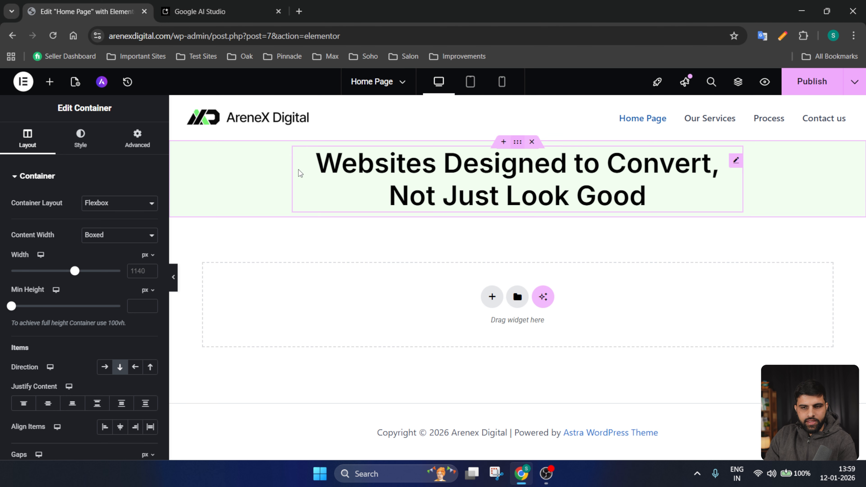
drag(14, 308, 46, 309)
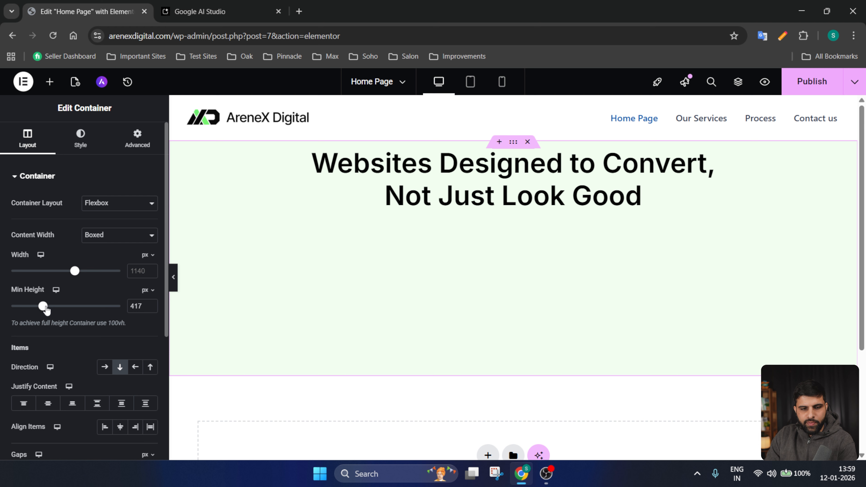
text(460)
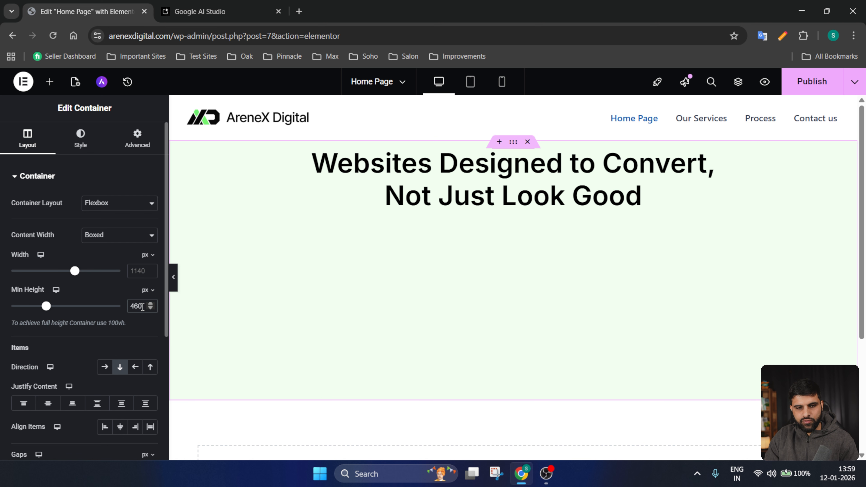
scroll(60, 370, down, 2)
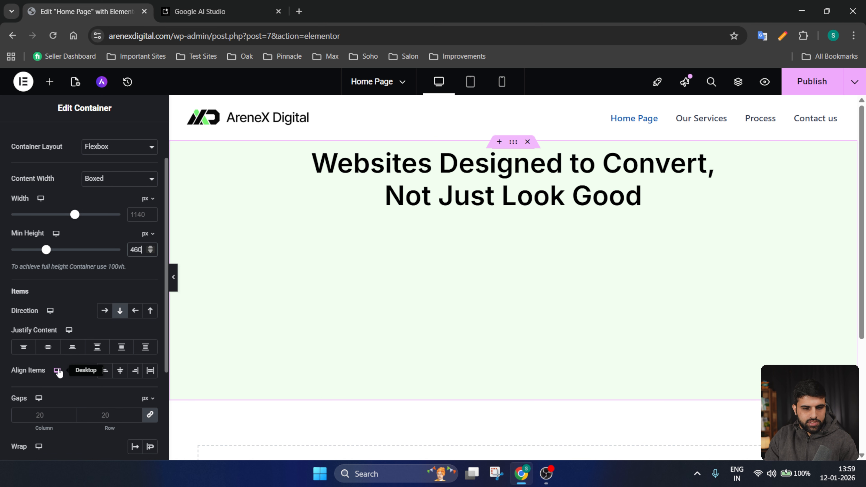
click(47, 348)
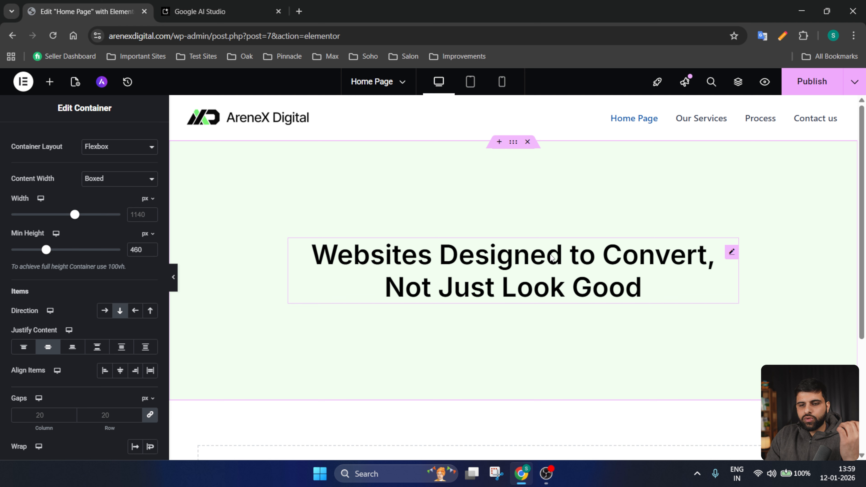
drag(49, 256, 35, 254)
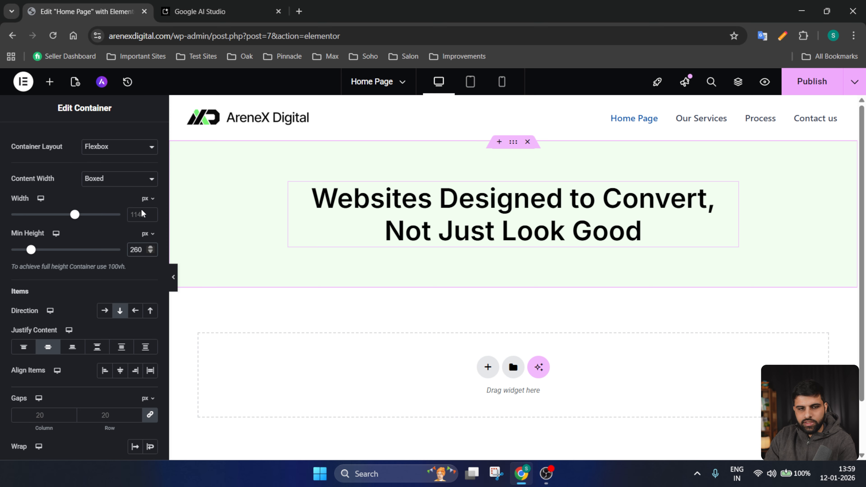
Add a centre-aligned Text Editor widget below the hero heading, using the global Text font and Text color.
click(50, 82)
drag(50, 366, 549, 242)
click(82, 138)
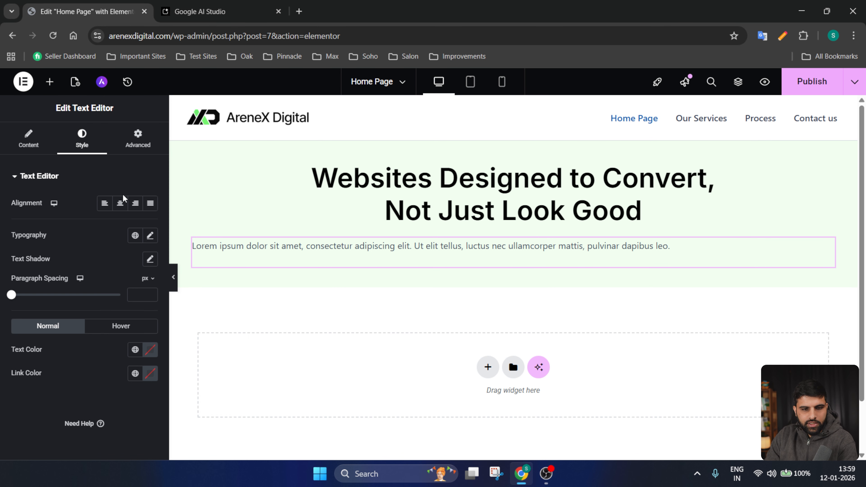
click(120, 203)
click(135, 235)
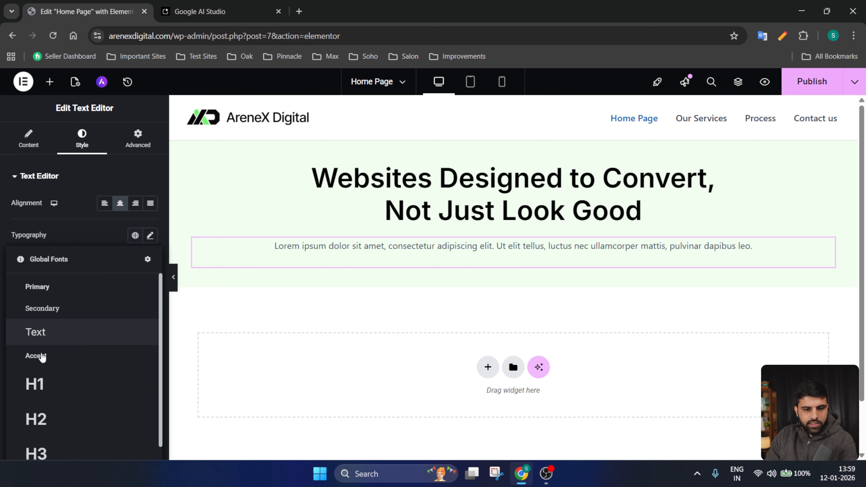
click(54, 333)
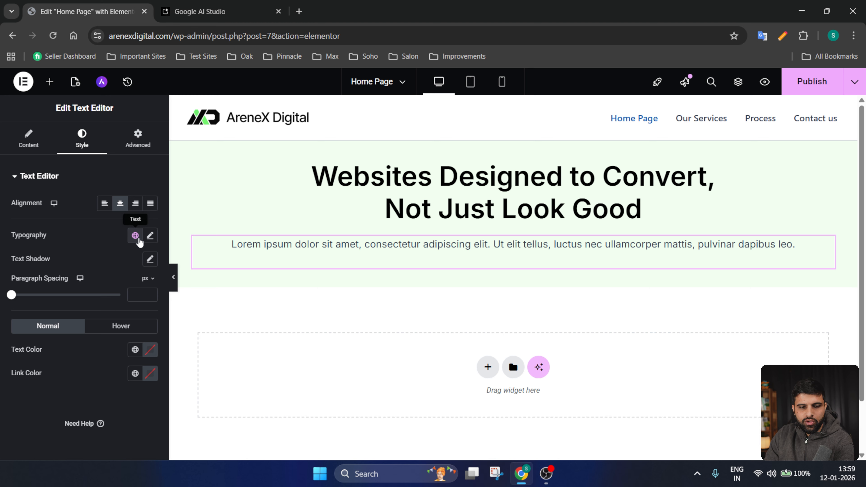
click(134, 349)
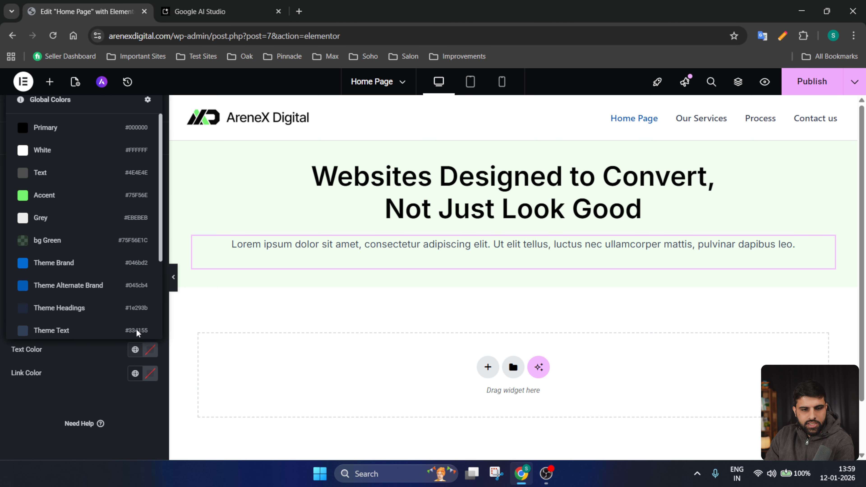
click(62, 180)
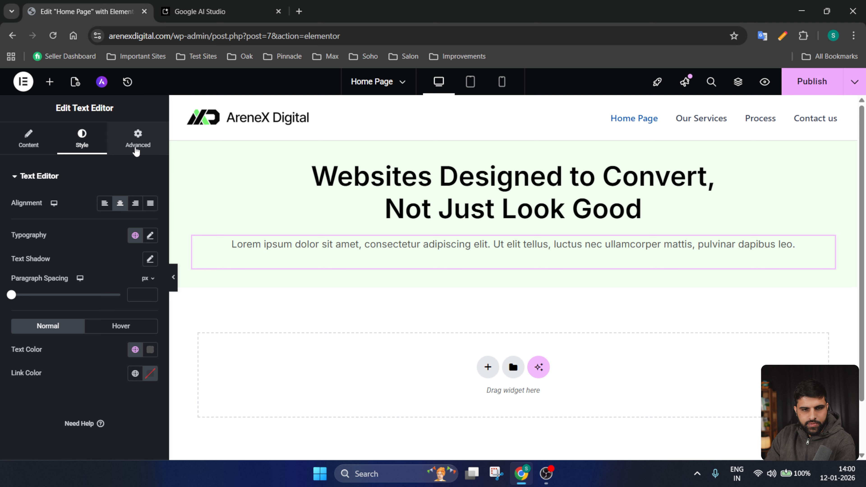
Give the hero paragraph a custom width of 53% and centre it within the container.
click(138, 137)
click(118, 291)
click(97, 351)
drag(12, 328, 71, 327)
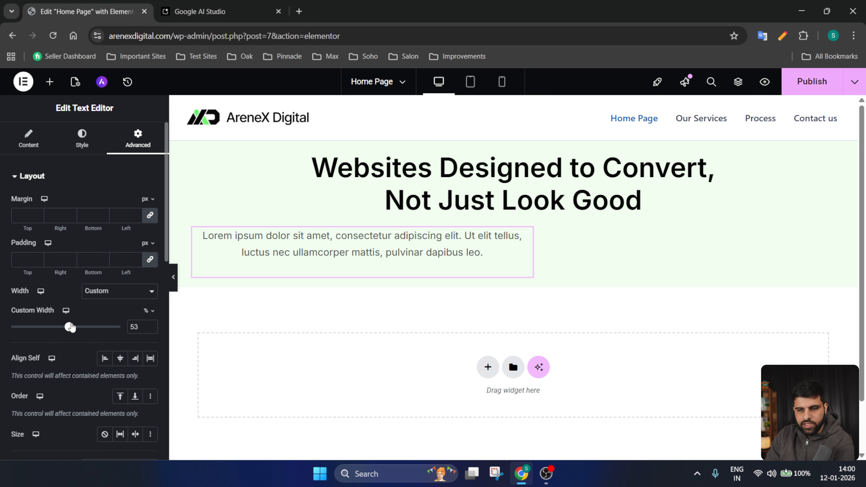
click(120, 358)
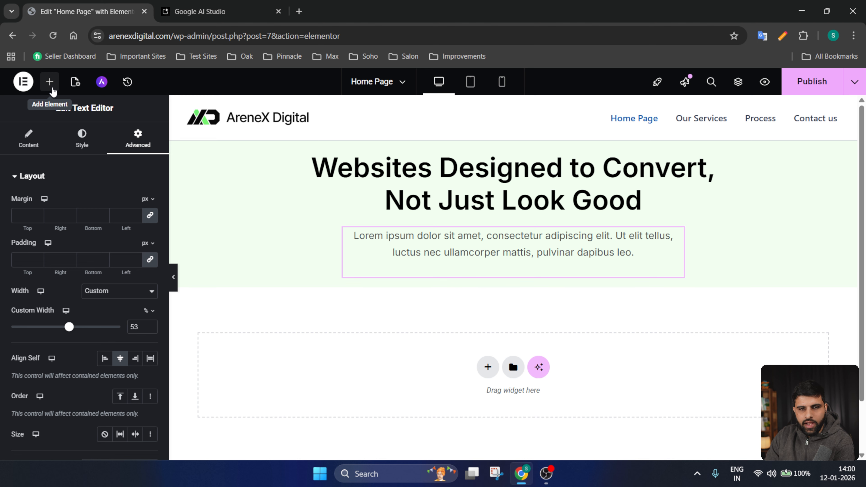
Add a Button widget below the hero paragraph and select it.
click(49, 82)
drag(45, 417, 555, 257)
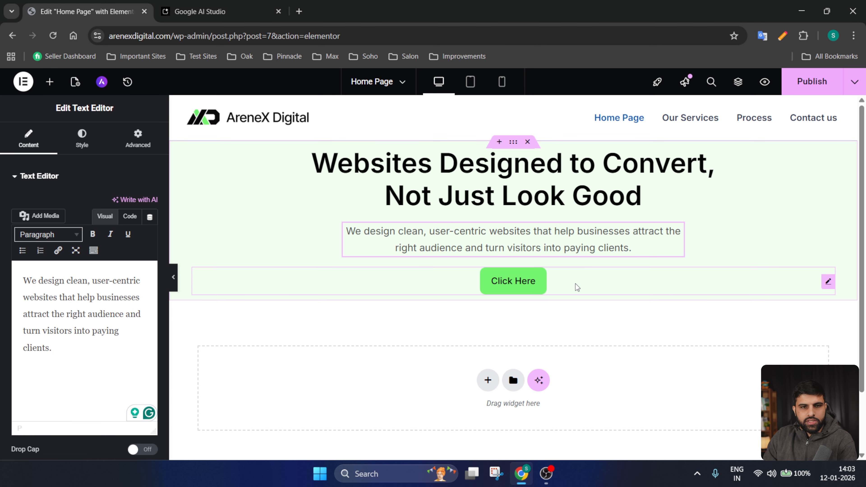
click(577, 288)
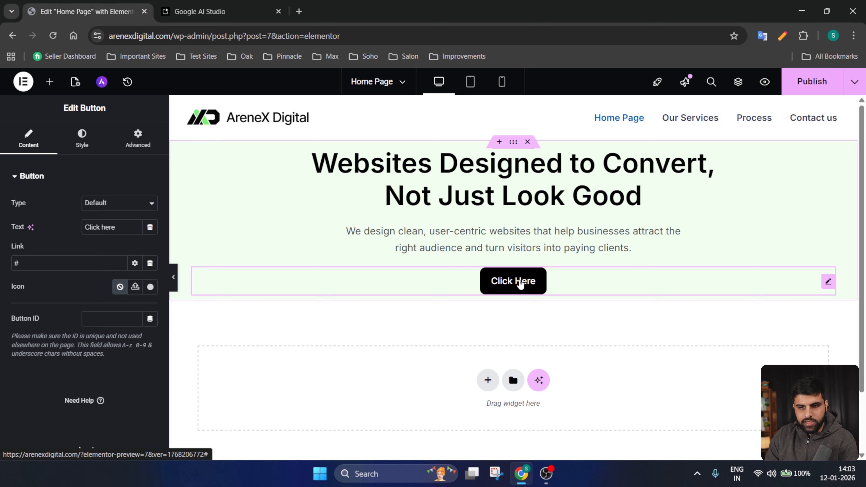
Copy the line "9+ years experience • 600+ reviews • Results-driven" from the Google AI Studio preview and return to the Elementor editor.
key(ctrl+Tab)
drag(399, 311, 562, 311)
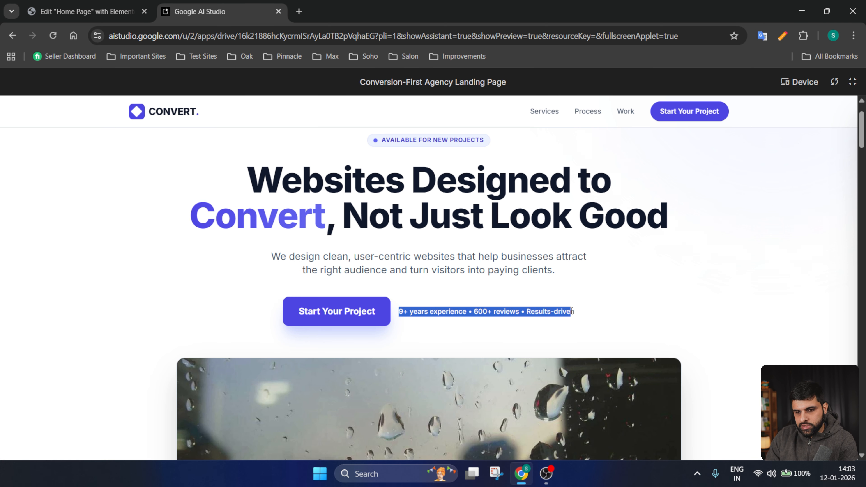
right_click(557, 309)
click(593, 149)
click(53, 6)
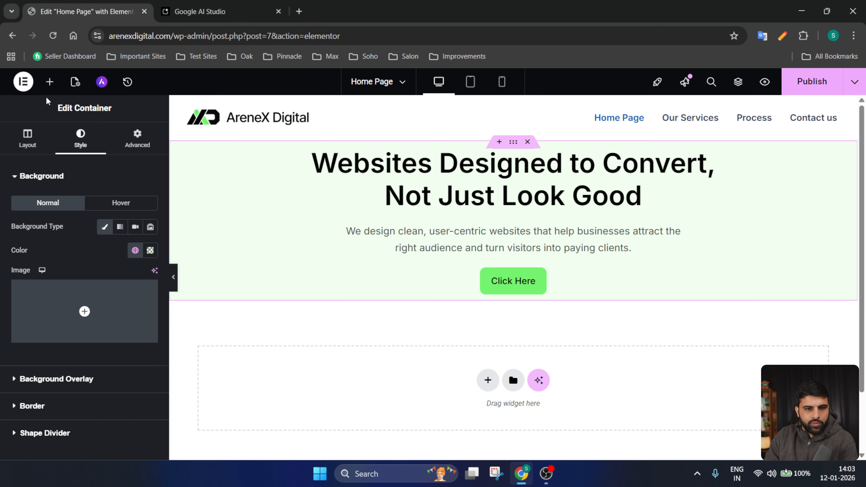
click(50, 82)
drag(68, 292, 528, 302)
click(82, 217)
key(ctrl+a)
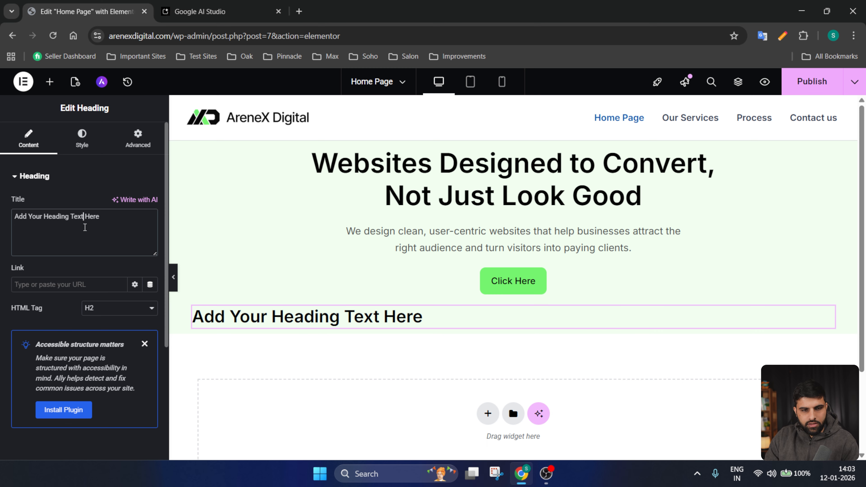
key(ctrl+v)
right_click(402, 319)
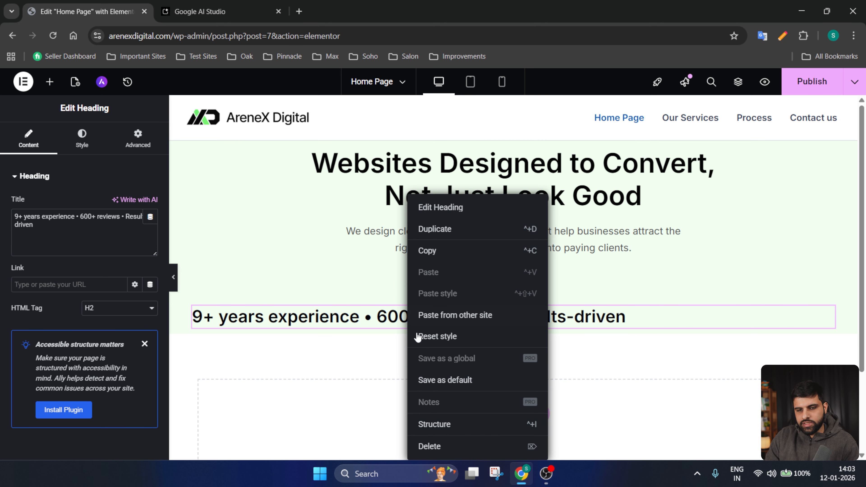
click(436, 446)
Add a nested container below the hero paragraph and move the "Click Here" button into it.
drag(45, 227, 522, 248)
drag(542, 360, 475, 300)
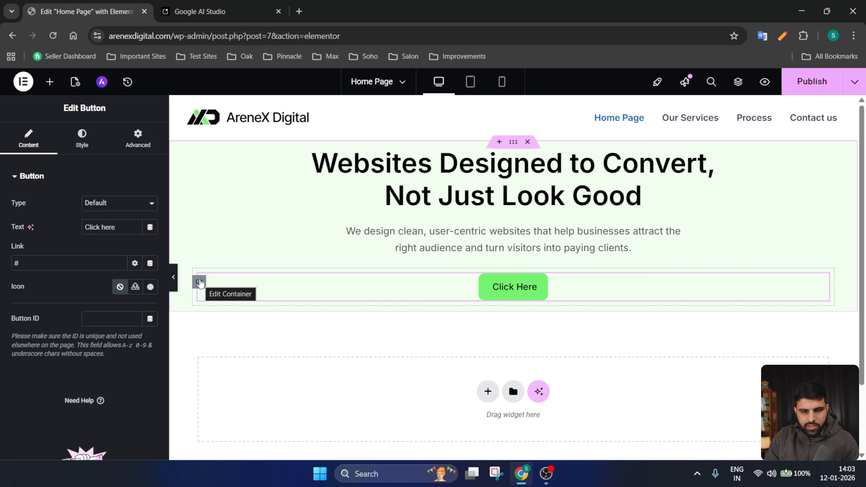
click(200, 282)
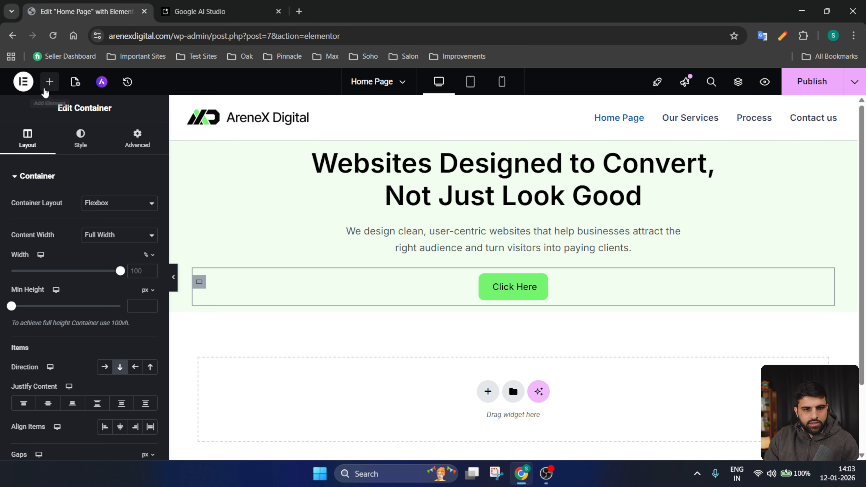
Add an Icon List to the button's container with one item without an icon, reading "9+ years experience • 600+ reviews • Results-driven".
click(49, 82)
text(list)
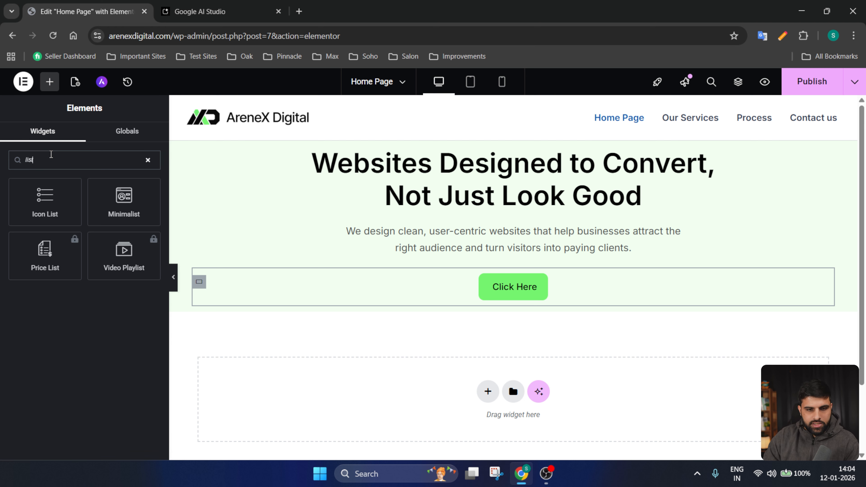
drag(27, 218, 573, 296)
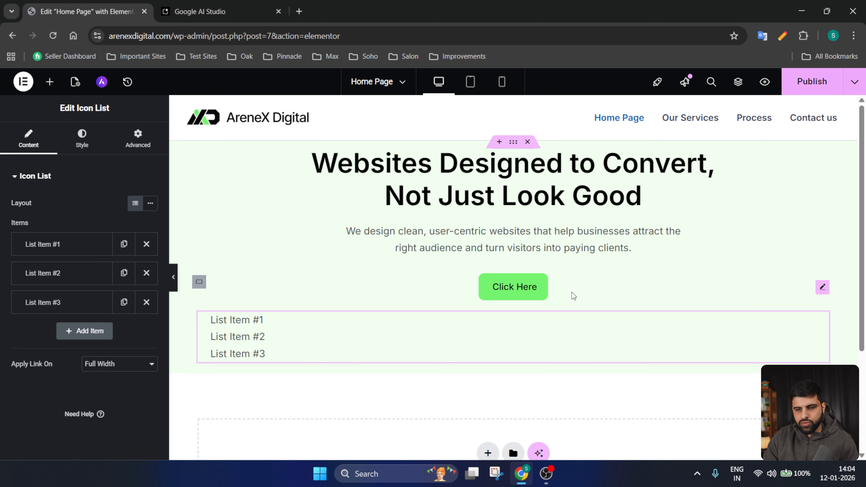
click(146, 273)
click(146, 273)
click(71, 249)
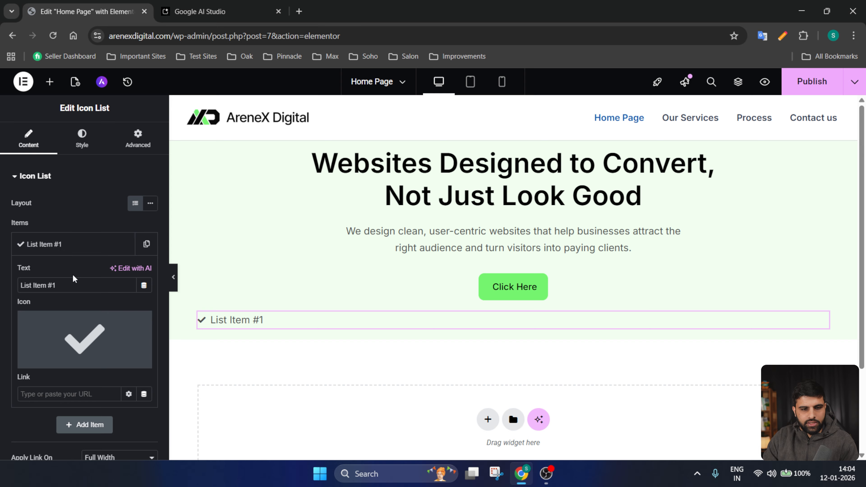
key(ctrl+v)
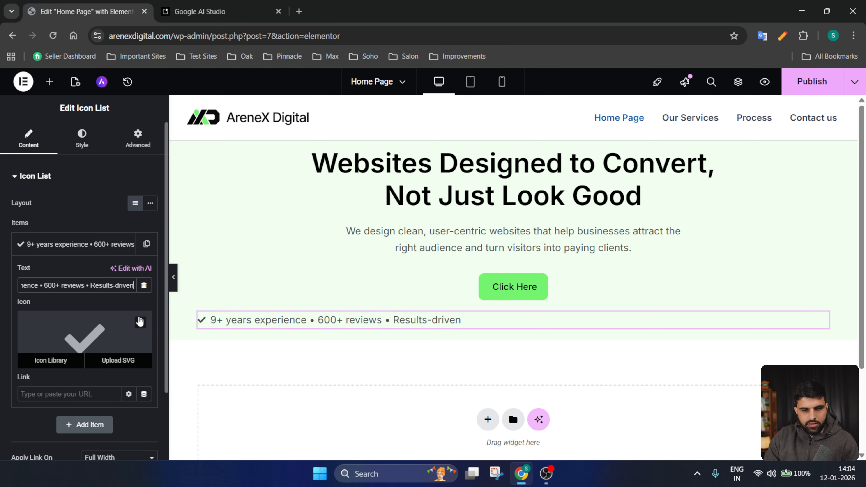
click(141, 323)
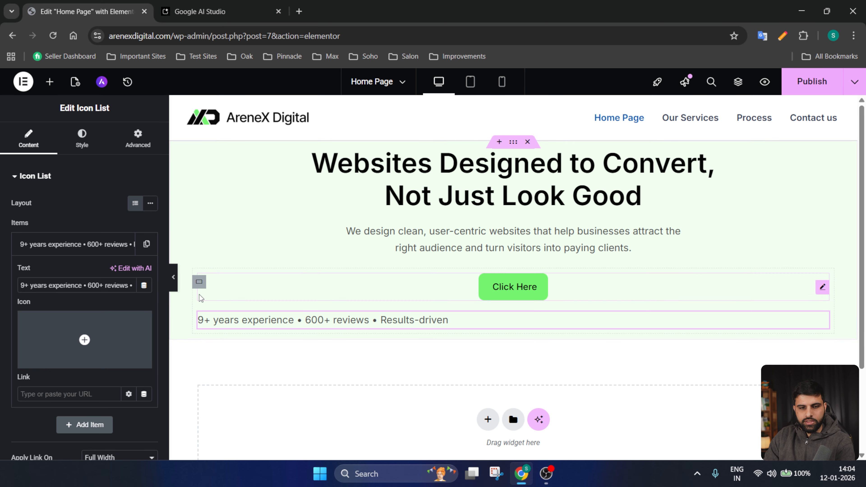
Arrange the nested container's button and list in a horizontal row, centred in both directions.
click(199, 282)
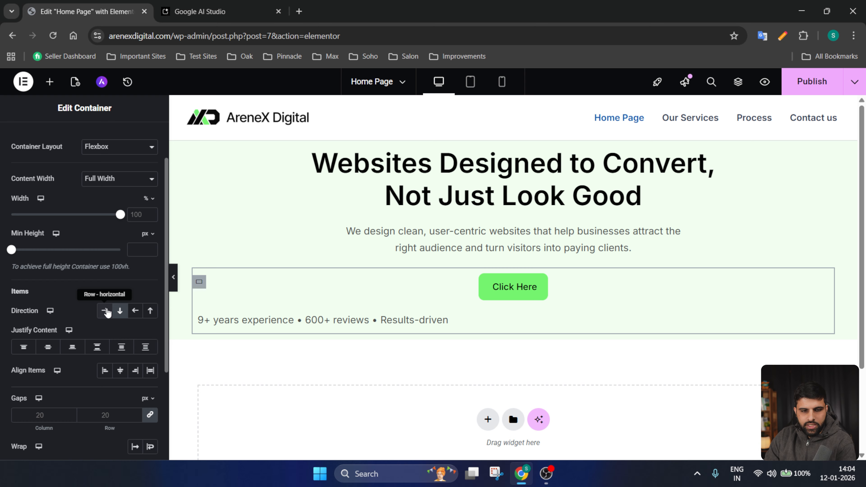
click(105, 311)
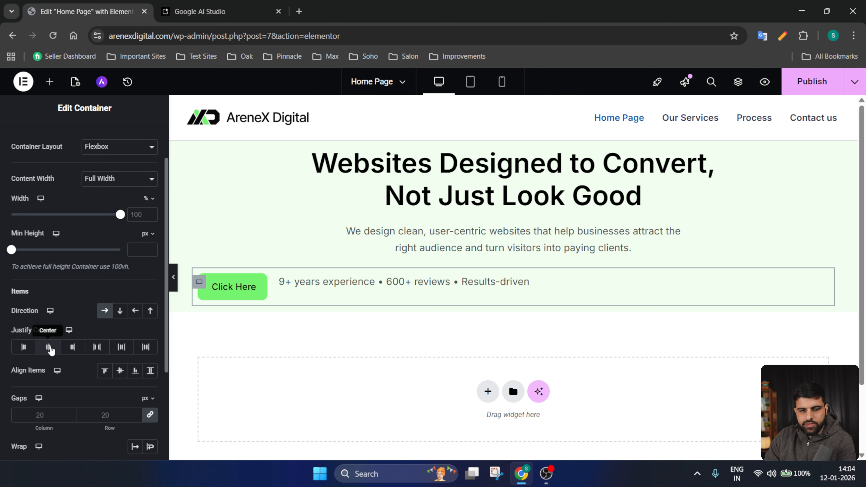
click(51, 350)
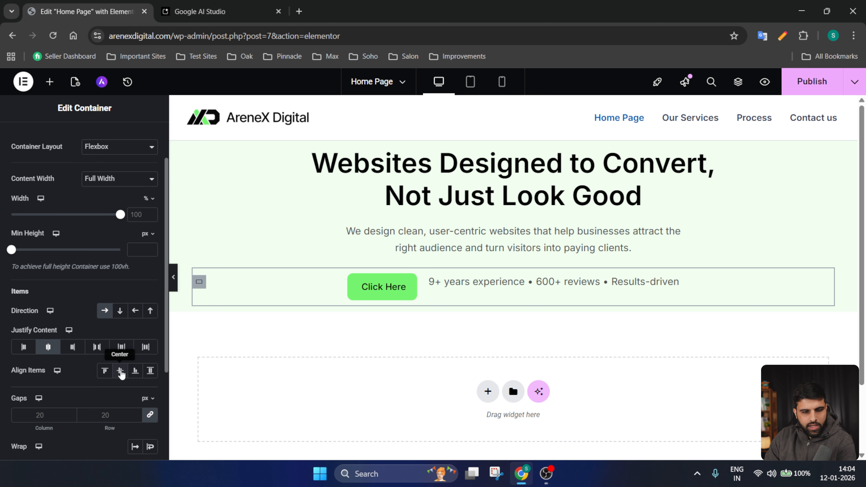
click(121, 374)
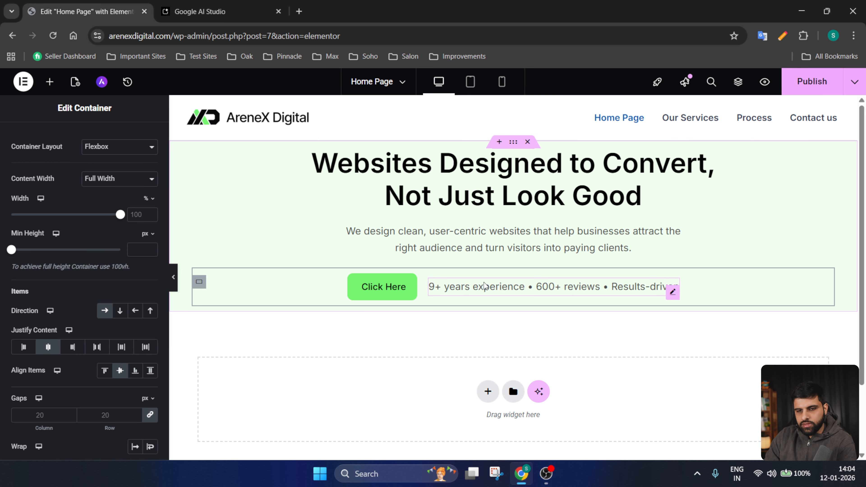
Check the button and experience line in the hero section of the Google AI Studio preview.
click(200, 11)
click(445, 303)
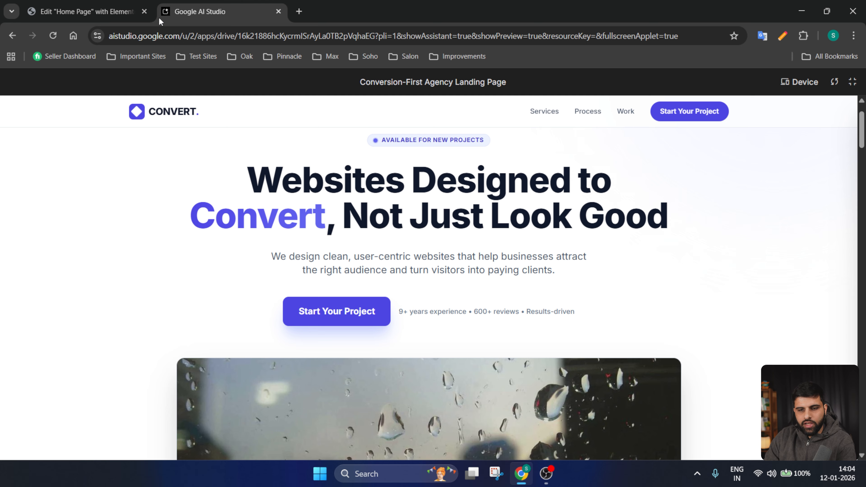
Reduce the typography size of the hero's "9+ years experience • 600+ reviews • Results-driven" icon list text in Elementor.
click(130, 12)
click(552, 286)
click(85, 140)
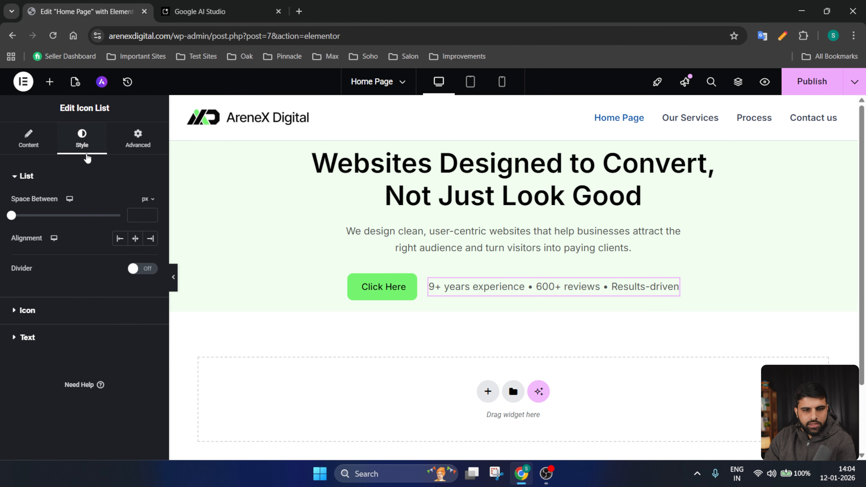
click(73, 337)
click(149, 260)
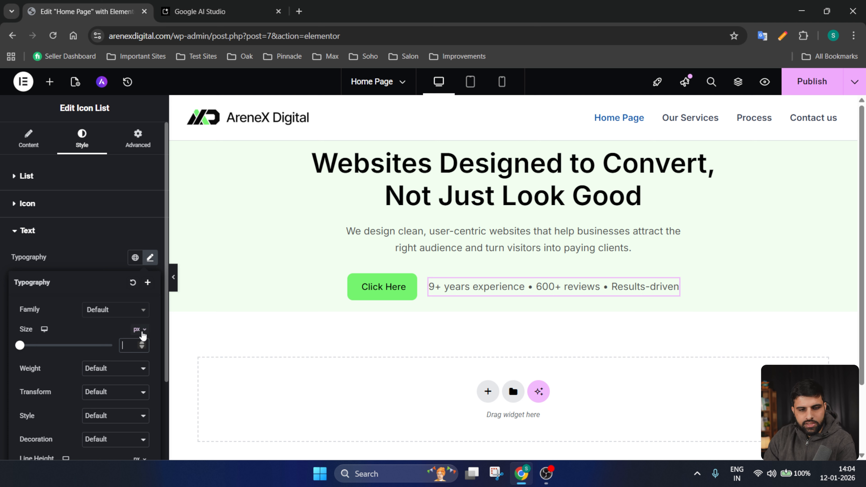
click(140, 330)
click(136, 363)
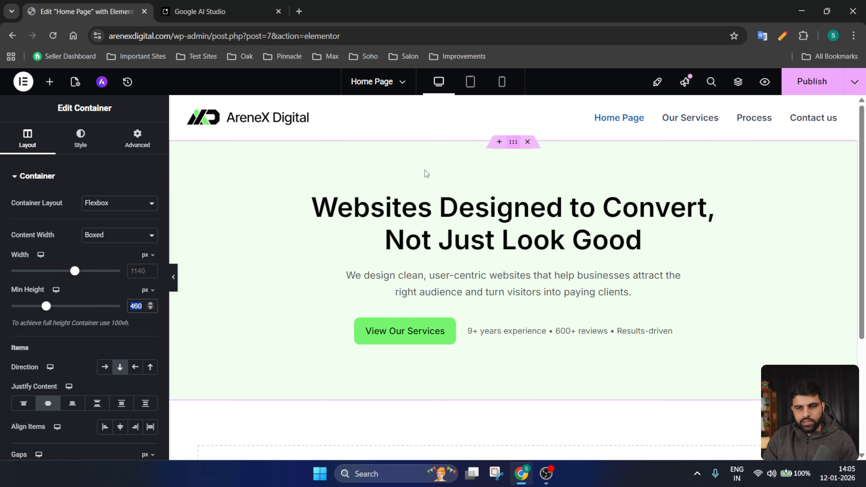
Change the hero container's background from pale green to a very light grey.
click(81, 139)
click(149, 253)
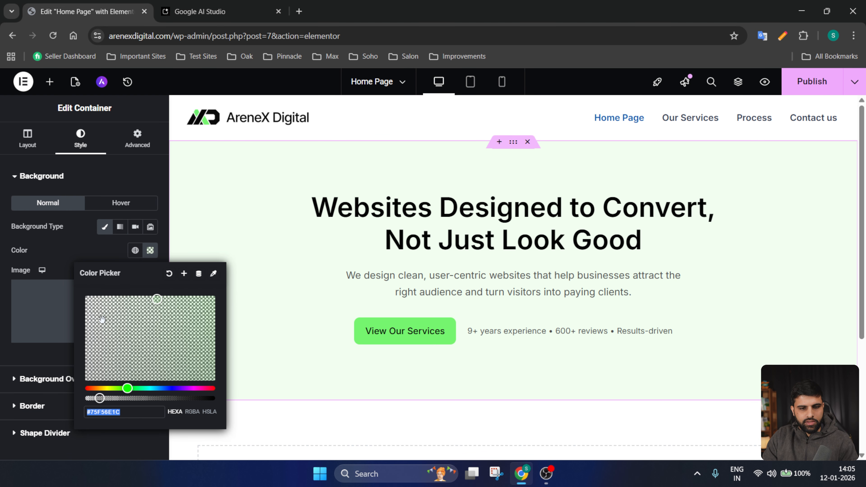
drag(123, 398, 144, 398)
drag(102, 320, 84, 297)
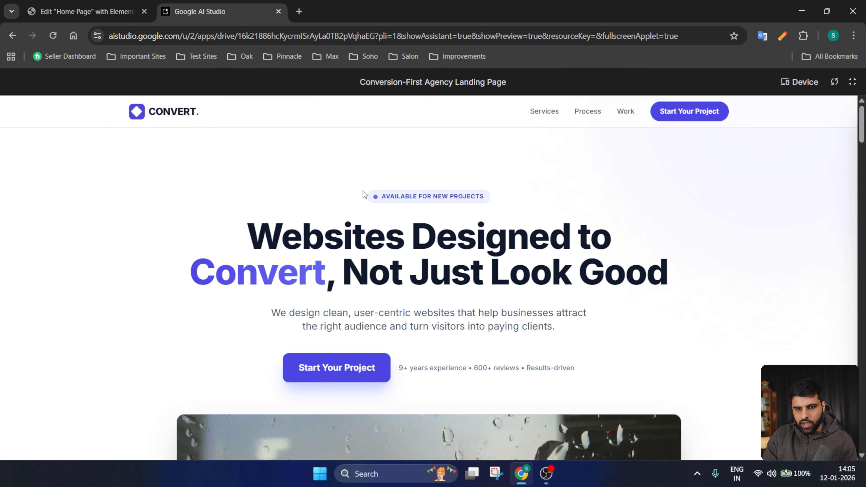
Copy the "Available for new projects" label from the Google AI Studio preview and add a Button widget above the hero heading in Elementor.
drag(364, 194, 528, 195)
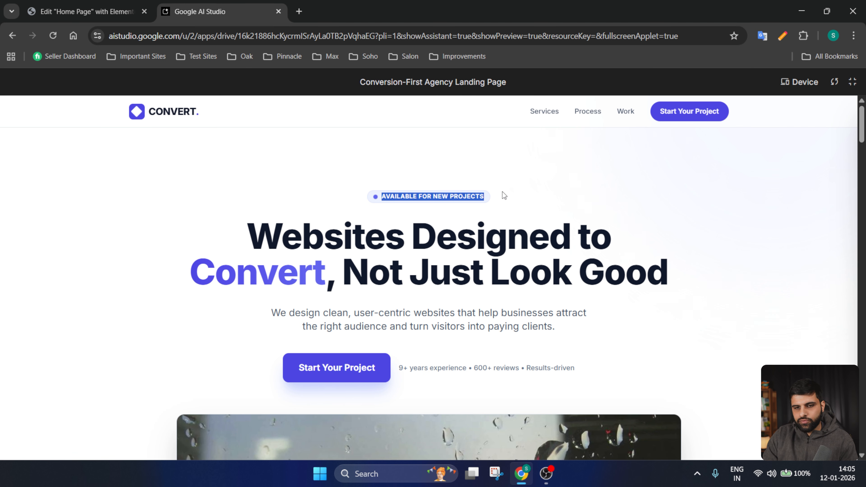
click(156, 3)
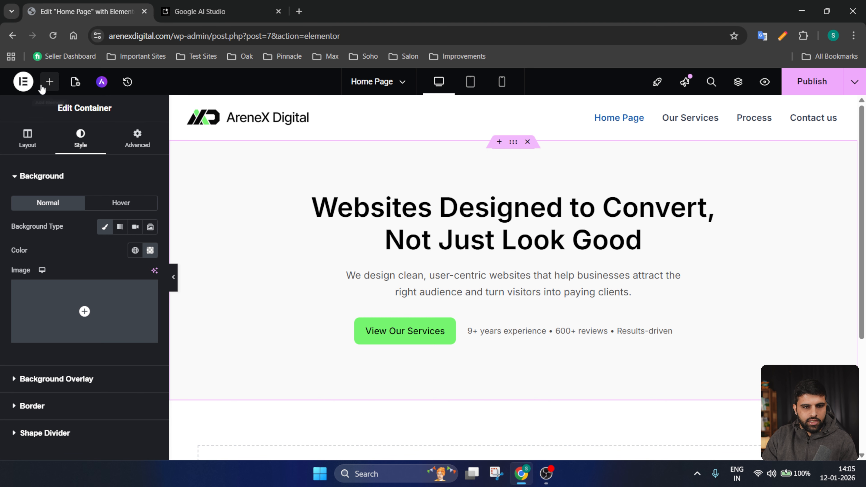
click(48, 84)
text(bytt)
key(Num_Lock)
key(BackSpace)
key(BackSpace)
key(BackSpace)
text(ut)
drag(45, 202, 515, 191)
Centre the new button above the heading and replace its text with "Available for new projects".
click(82, 138)
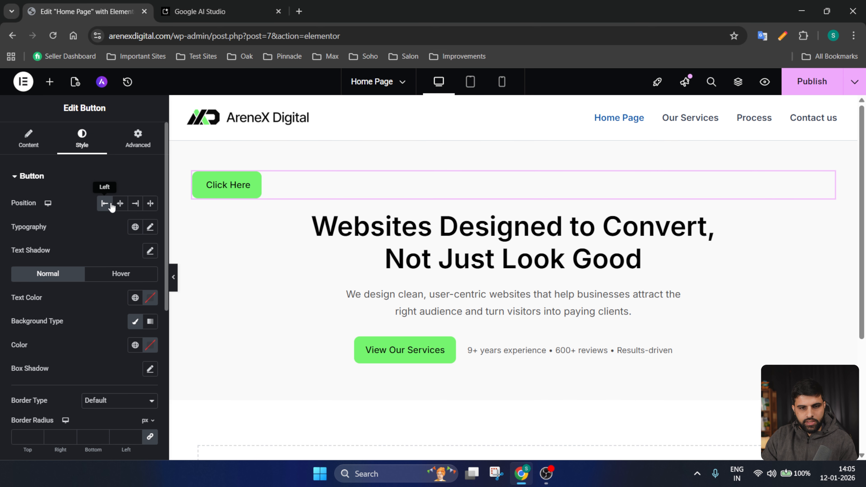
click(120, 204)
click(28, 138)
click(102, 227)
key(ctrl+a)
key(ctrl+v)
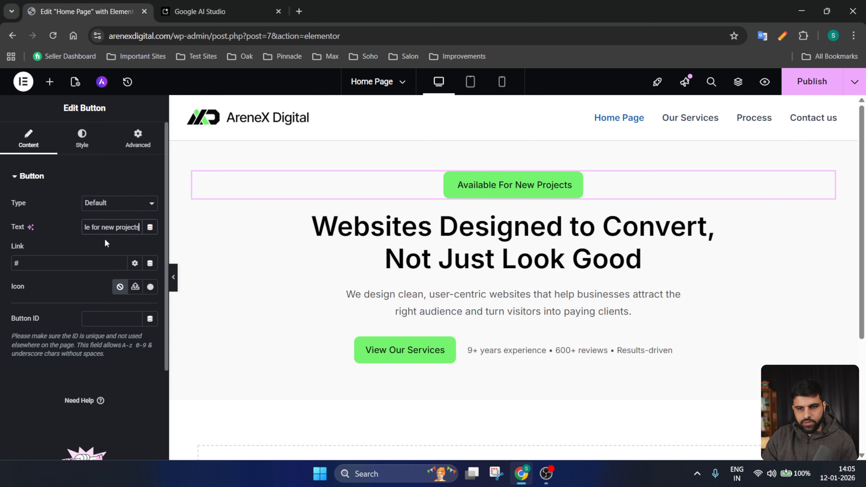
Make the background of the "Available For New Projects" button fully transparent.
click(81, 138)
scroll(88, 296, down, 3)
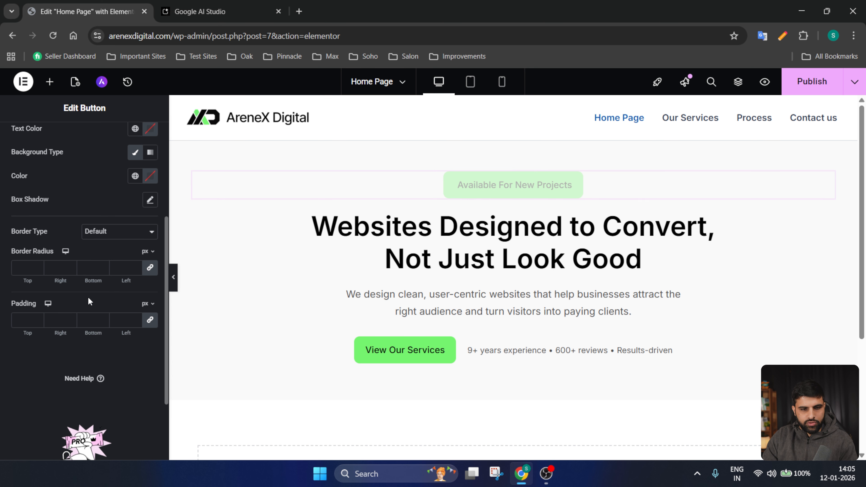
click(150, 176)
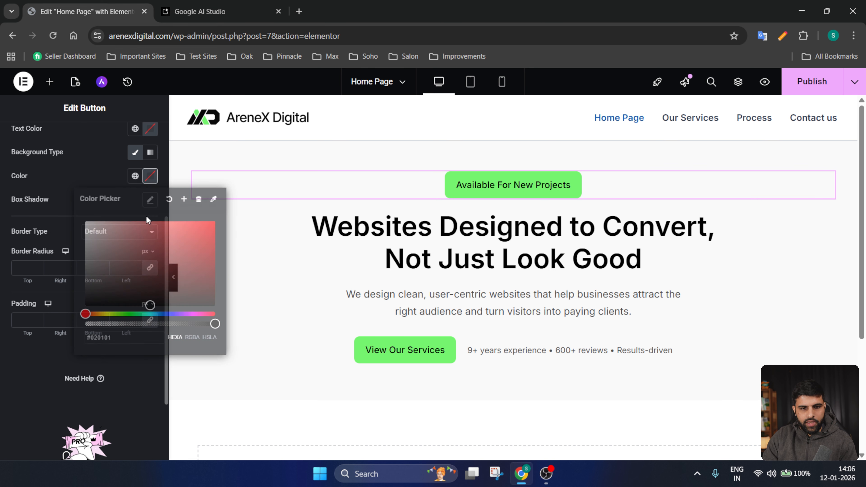
drag(138, 323, 67, 323)
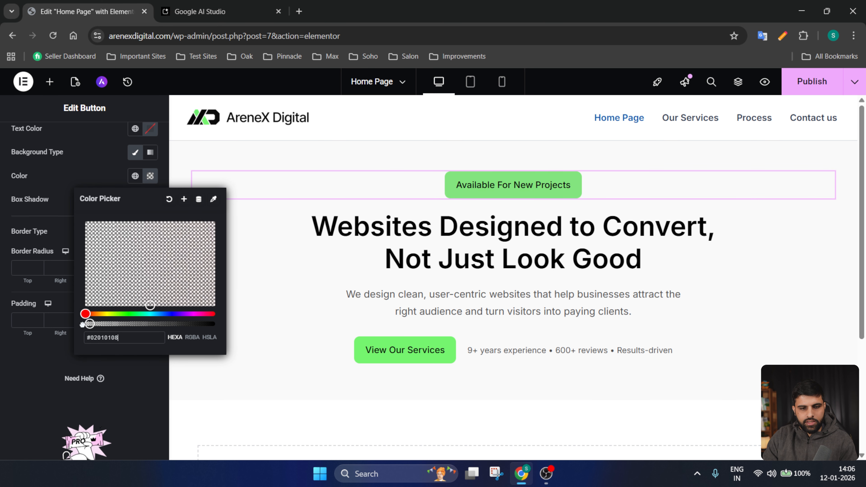
click(71, 209)
Apply the global Accent colour to the "Available For New Projects" button's text and adjust its shade in the colour picker.
scroll(110, 159, up, 2)
click(136, 185)
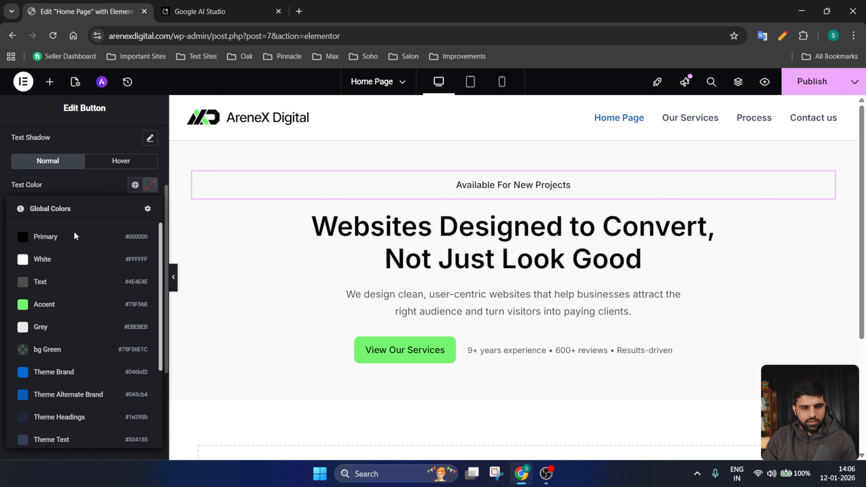
click(36, 304)
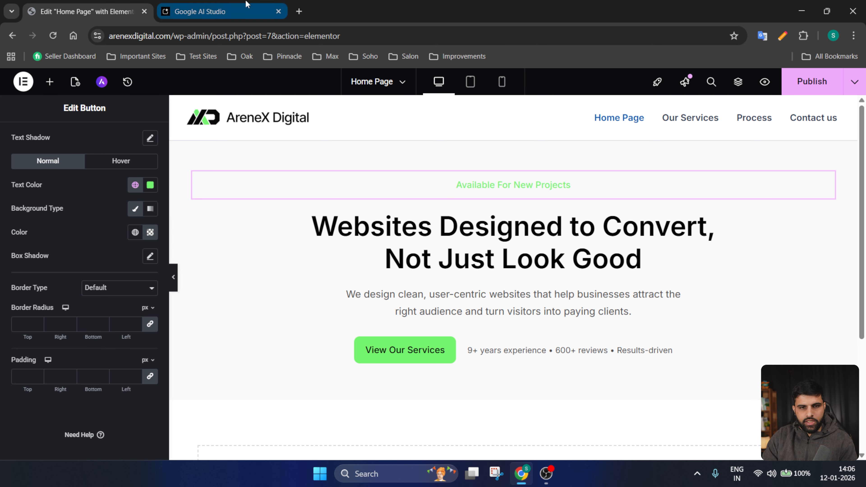
click(150, 185)
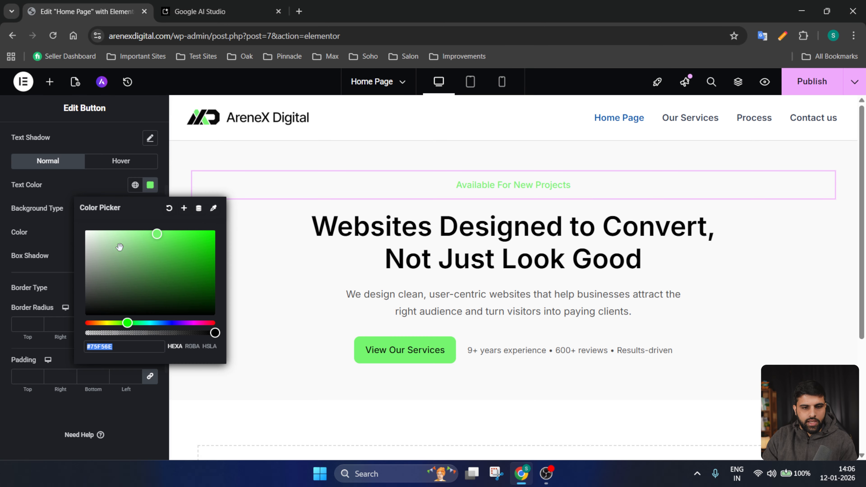
drag(118, 249, 85, 292)
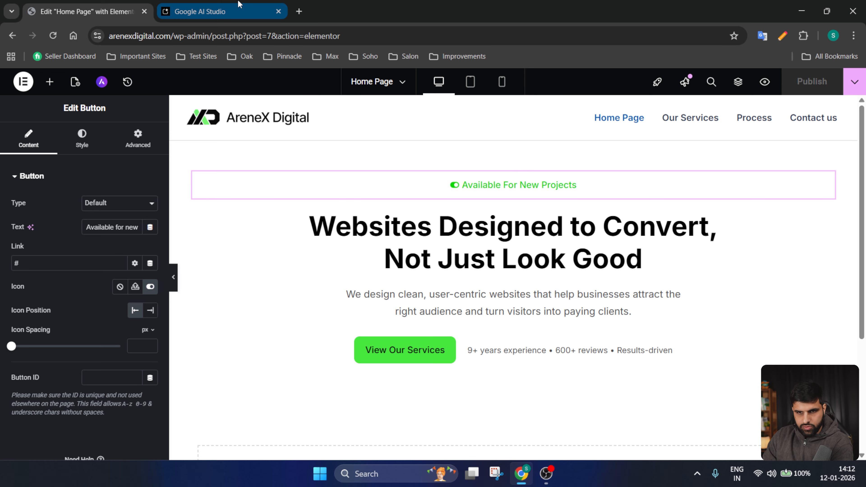
Recheck the "Available For New Projects" button's icon and global text colour, and publish the home page.
click(150, 286)
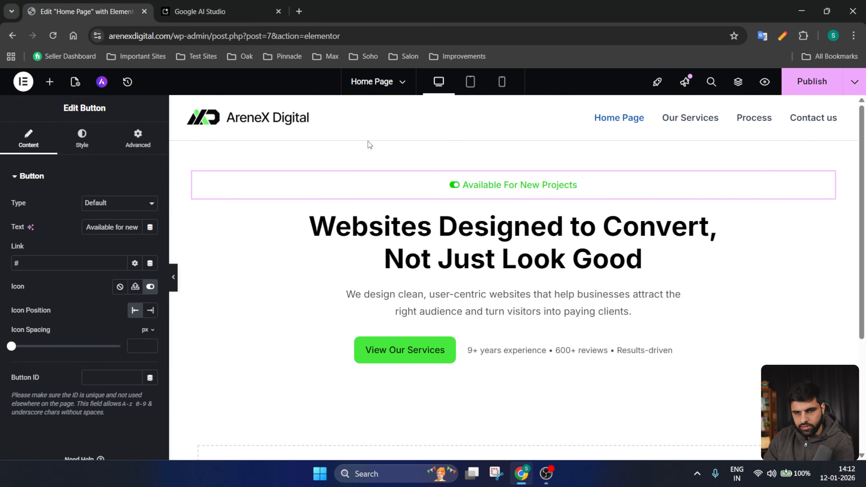
click(95, 154)
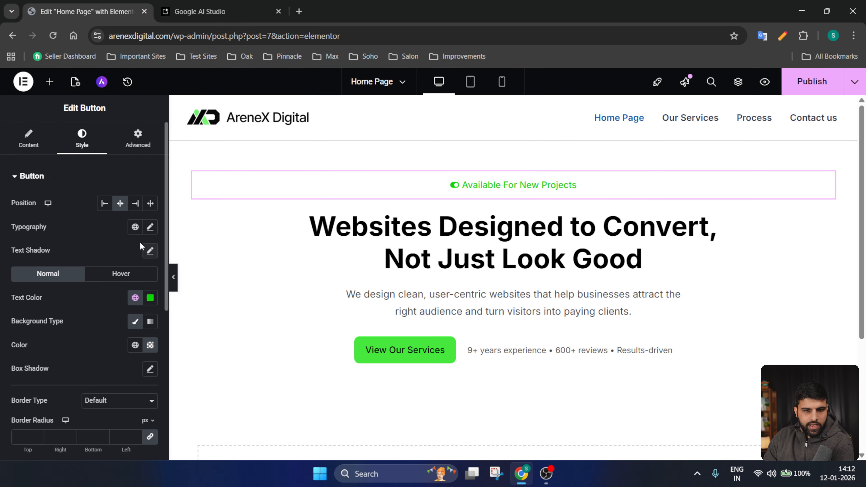
click(135, 298)
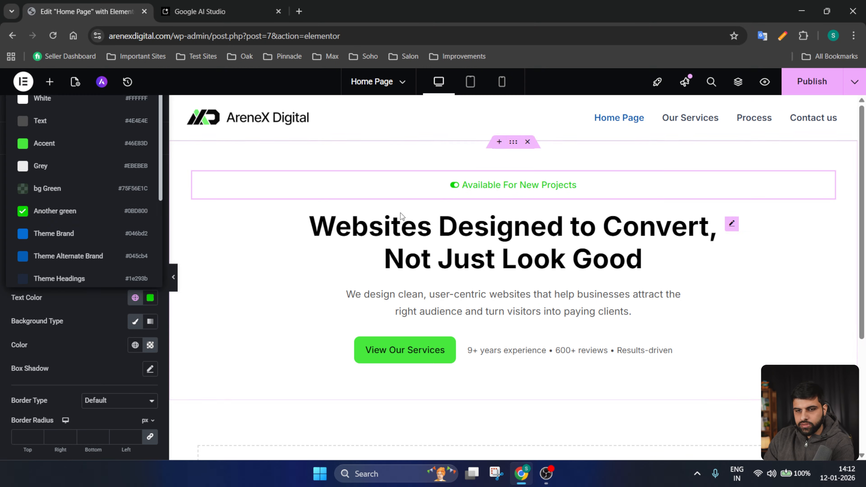
click(822, 75)
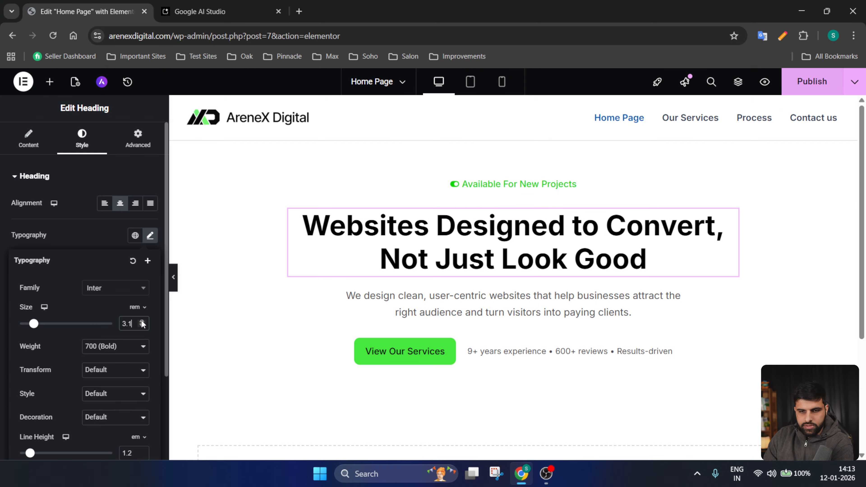
Increase the hero heading's font size to 3.5 rem and compare it with the heading in the Google AI Studio preview.
click(142, 321)
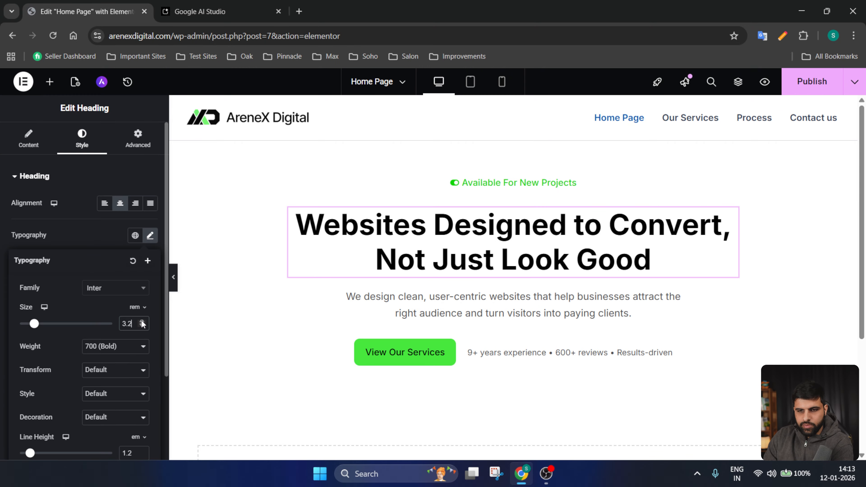
click(141, 321)
click(141, 321)
click(141, 321)
click(239, 10)
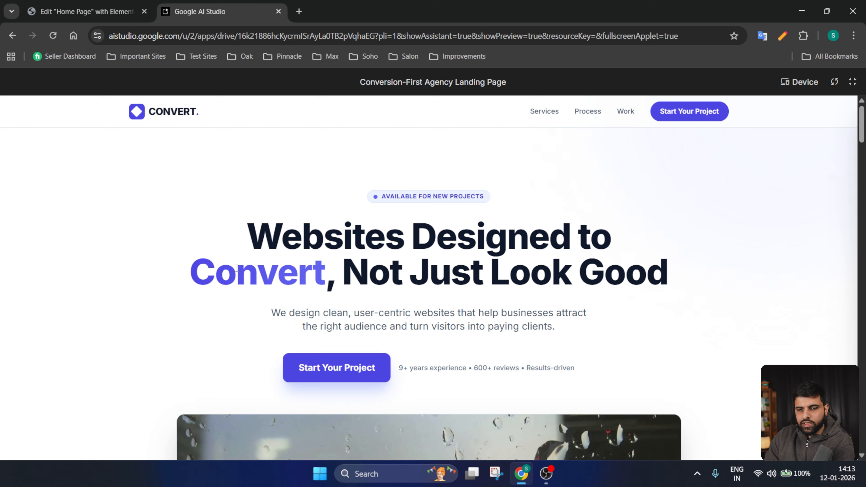
click(82, 11)
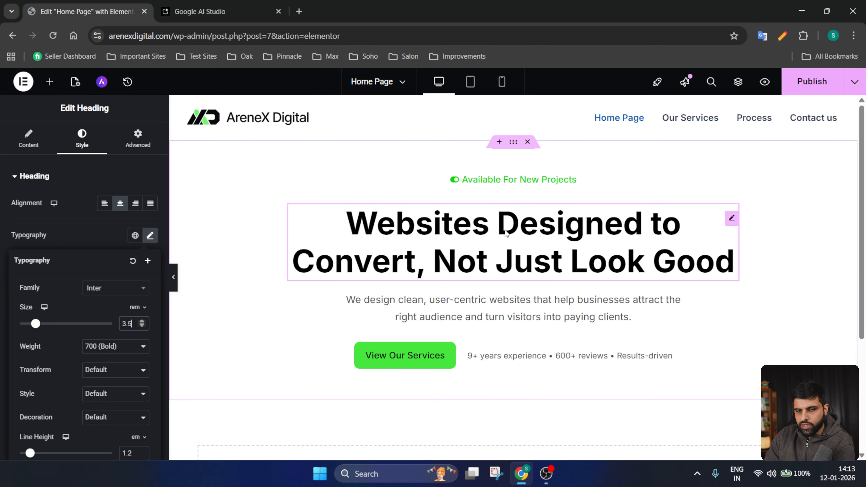
Wrap "Designed to Convert," in the hero heading's title in a span with the class "htext".
click(29, 138)
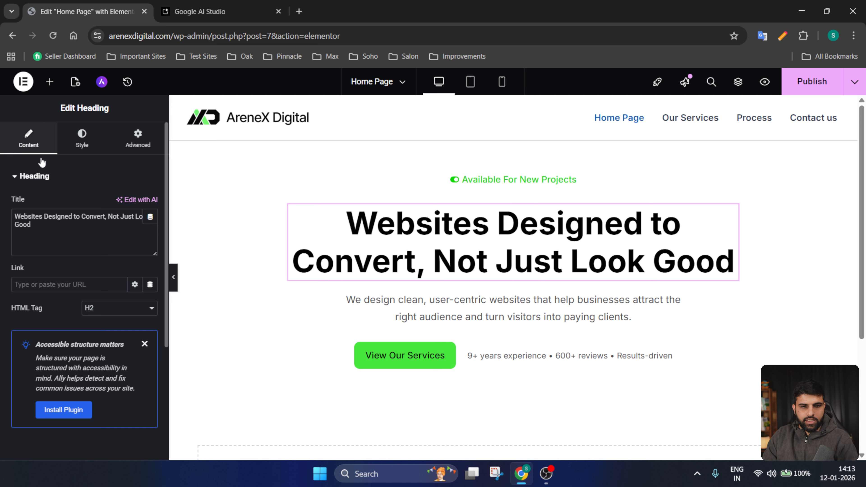
click(45, 217)
text(<span class="htext">)
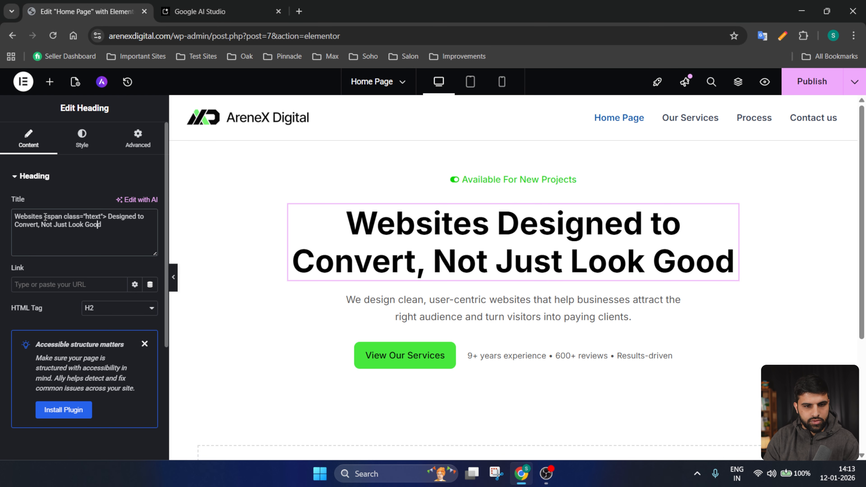
text( Designed to Convert, </span>)
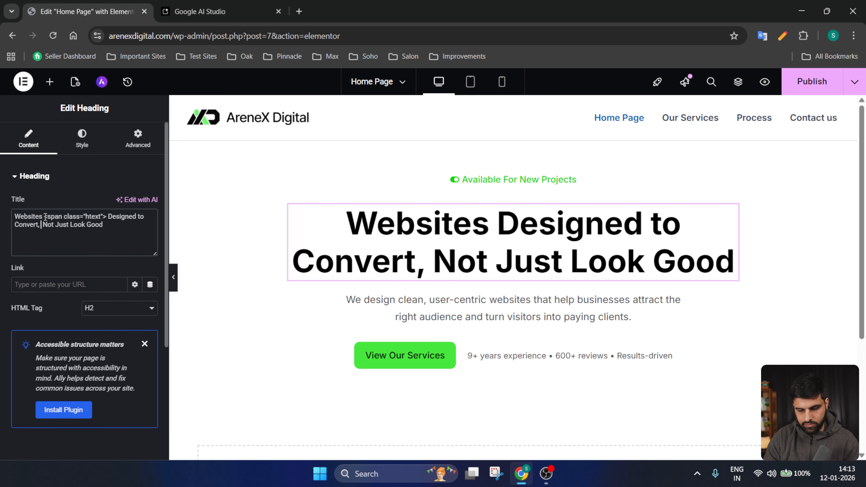
key(ctrl+a)
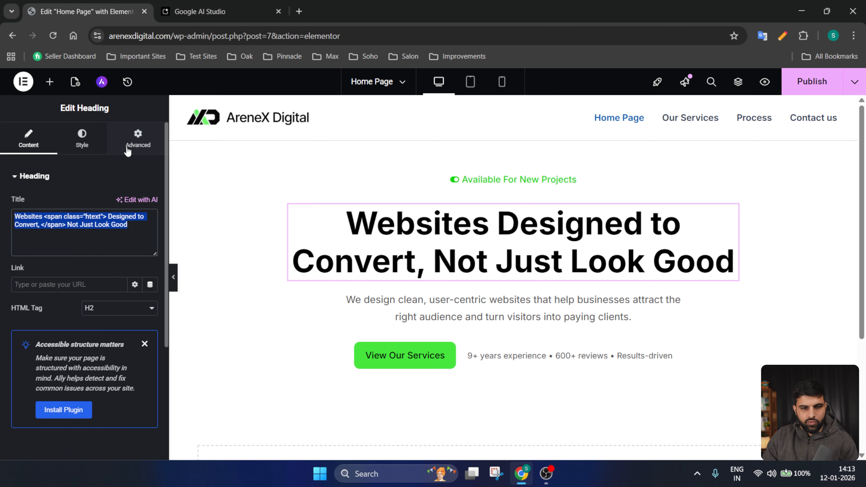
click(92, 220)
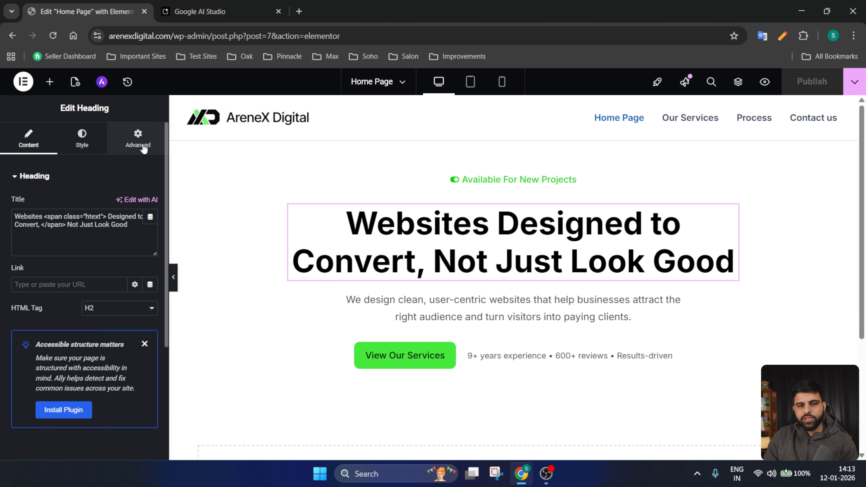
Look for the heading's Custom CSS option and open the live home page in a new tab.
click(137, 140)
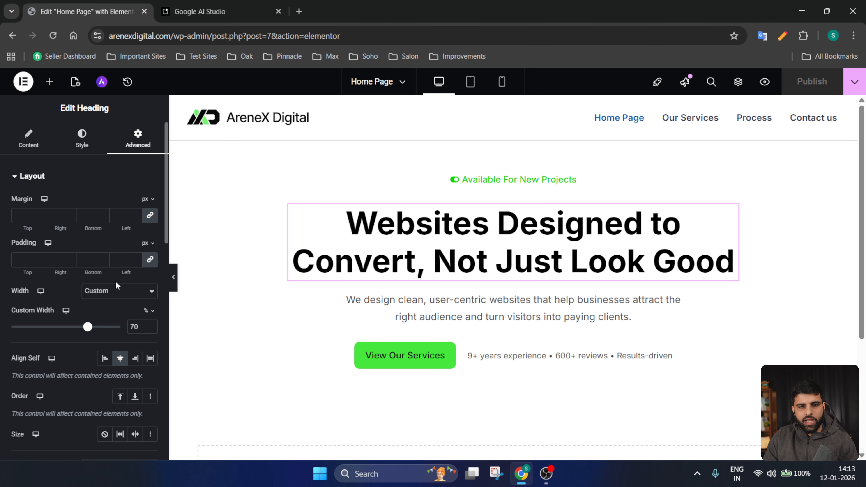
scroll(99, 356, down, 10)
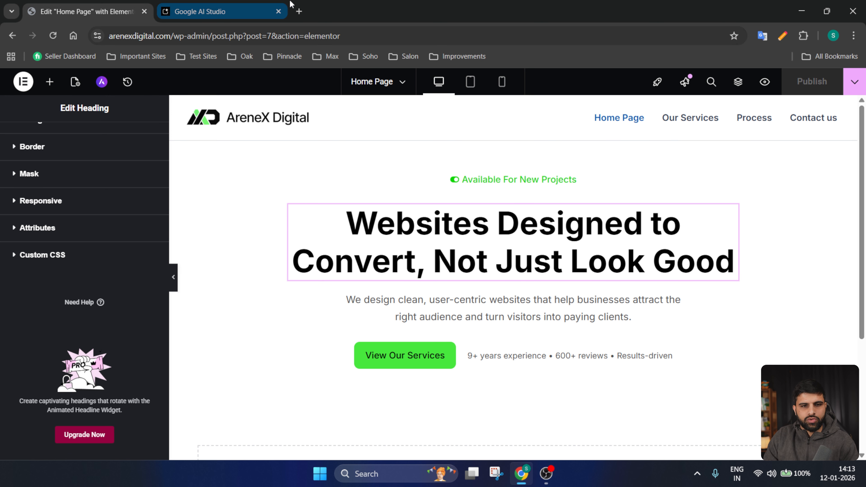
right_click(264, 117)
click(300, 125)
click(211, 11)
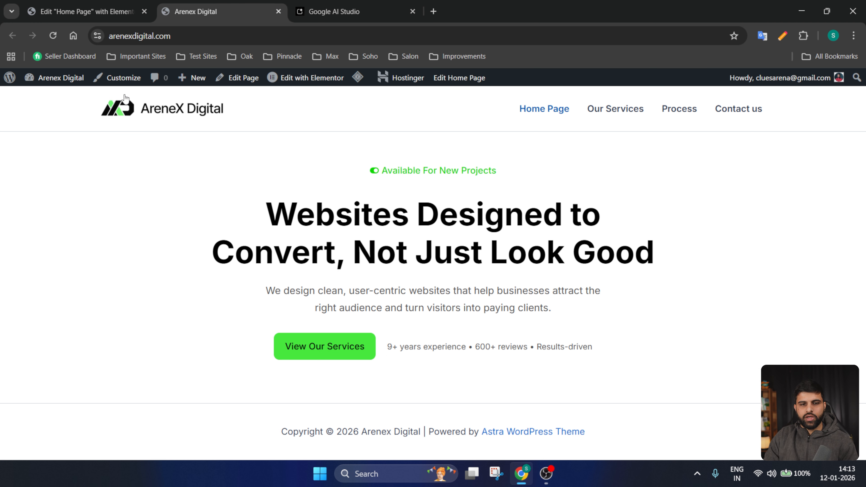
Add a CSS rule to the site's Additional CSS that colours the .htext class #0BD800.
click(118, 78)
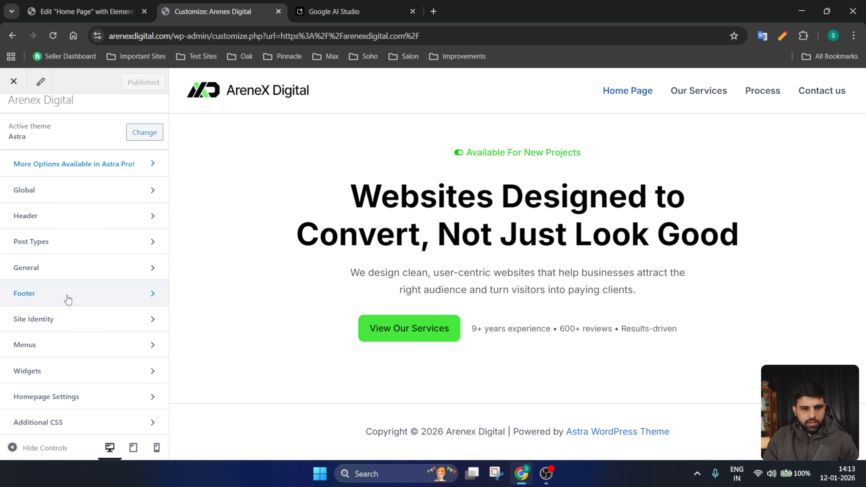
click(51, 421)
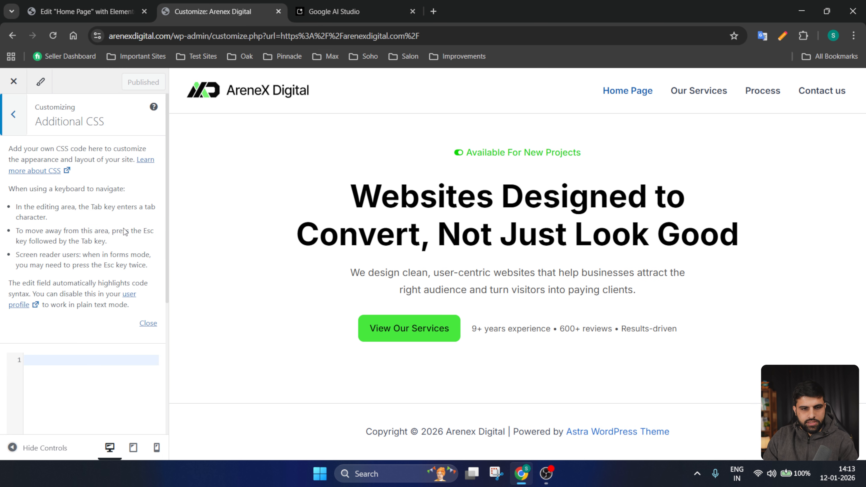
click(147, 323)
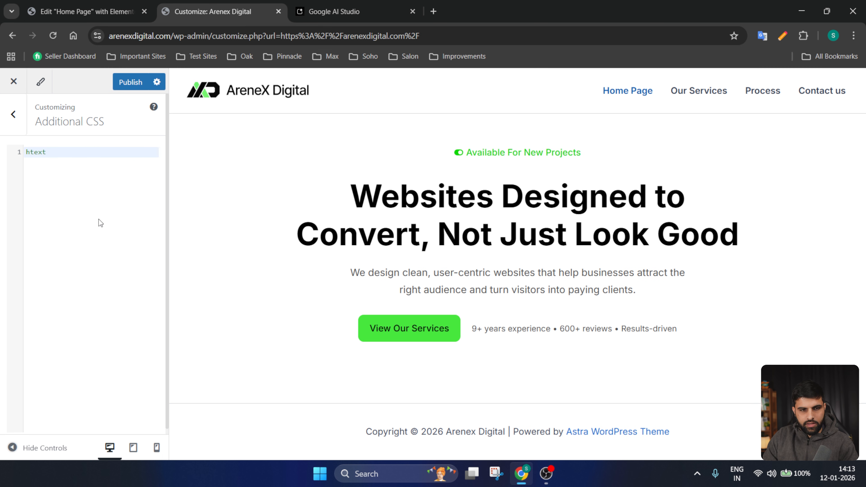
key(ctrl+a)
text(.htext {)
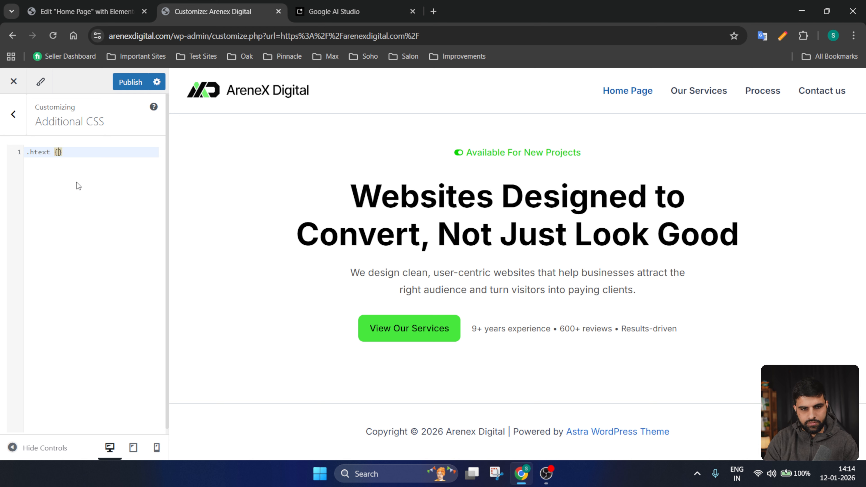
key(Return)
text(color:red;)
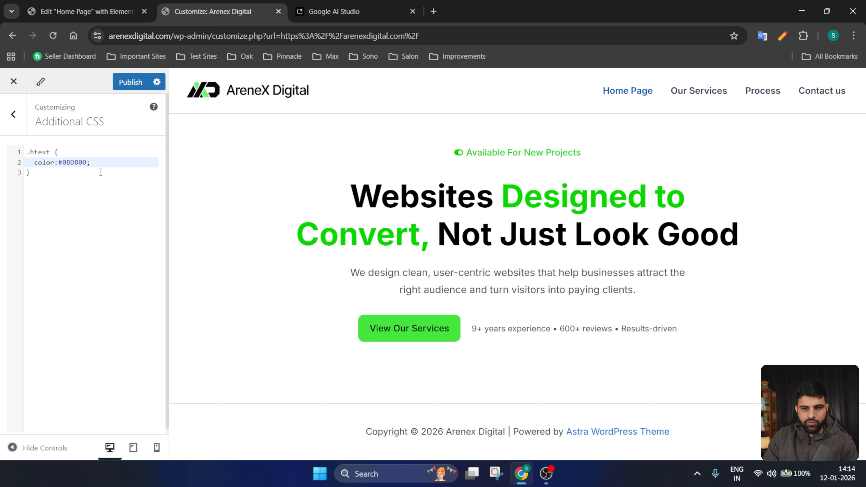
drag(87, 163, 72, 165)
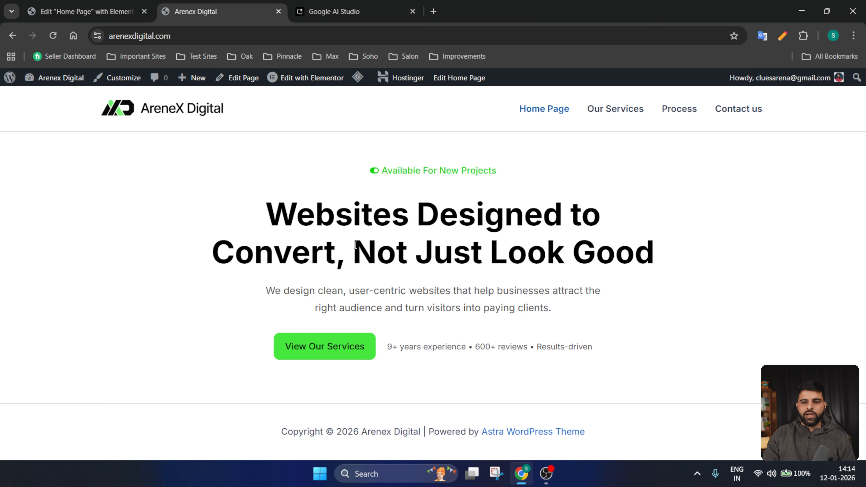
Check the hero image in the Google AI Studio preview and add an Image widget with the portrait photo below the hero's button row.
click(353, 12)
scroll(437, 205, down, 5)
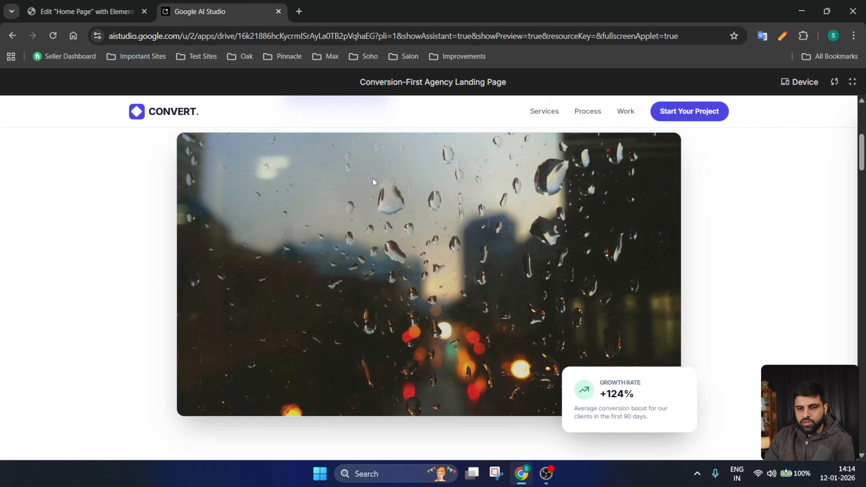
scroll(373, 181, up, 5)
scroll(383, 191, down, 5)
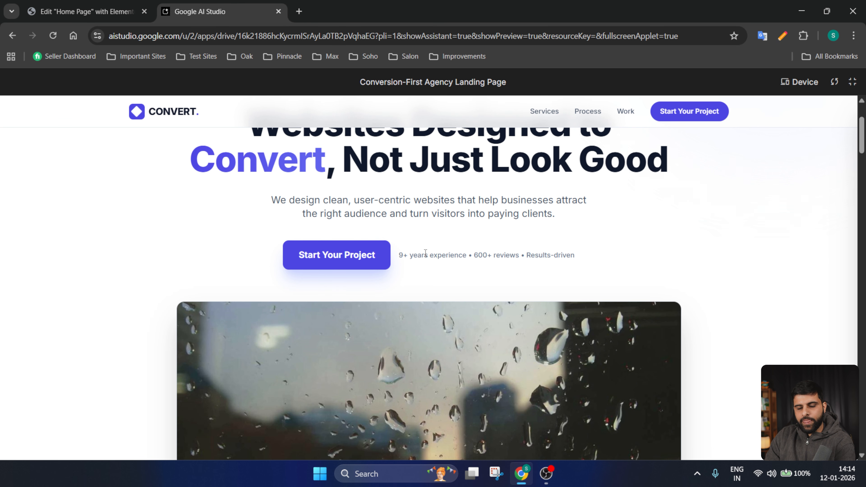
scroll(494, 259, down, 3)
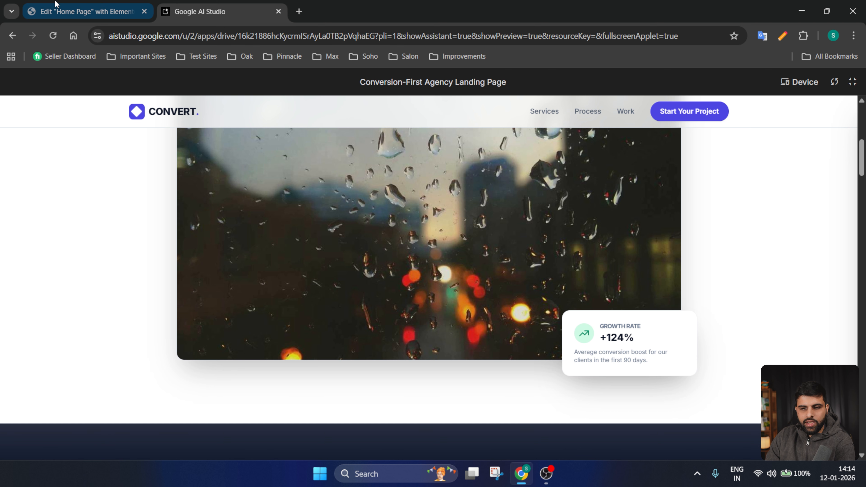
click(82, 12)
scroll(481, 279, down, 3)
click(54, 137)
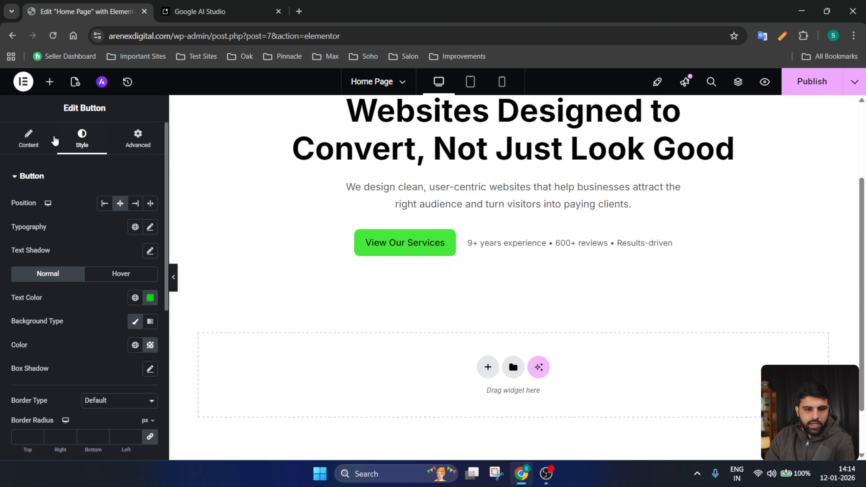
click(49, 82)
drag(130, 310, 498, 258)
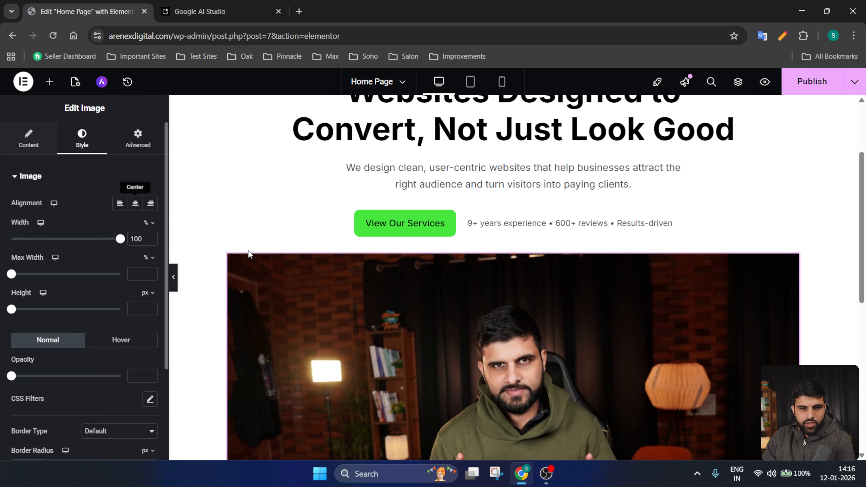
Set the site-wide image border radius to 10 px on all corners in the Elementor site settings and save.
scroll(403, 282, down, 3)
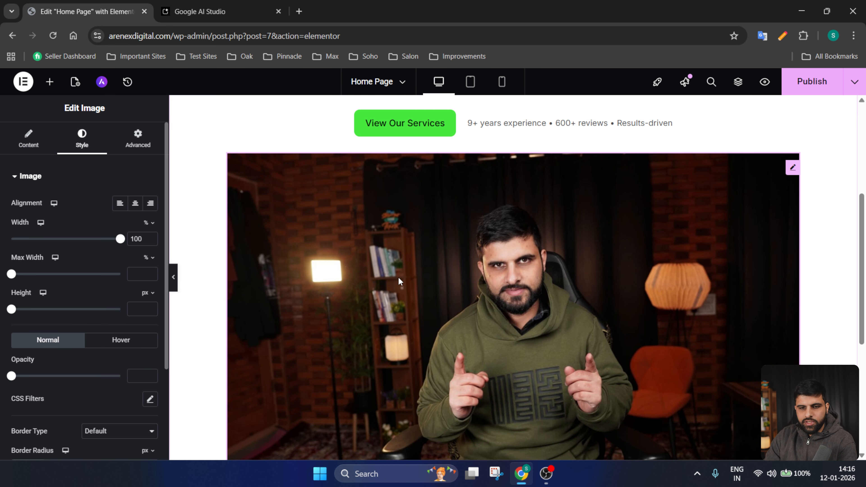
scroll(408, 277, up, 1)
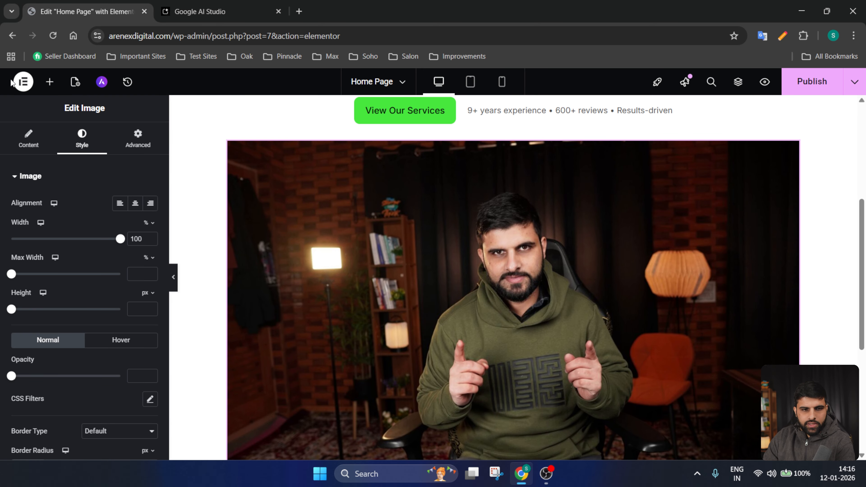
click(23, 82)
click(58, 118)
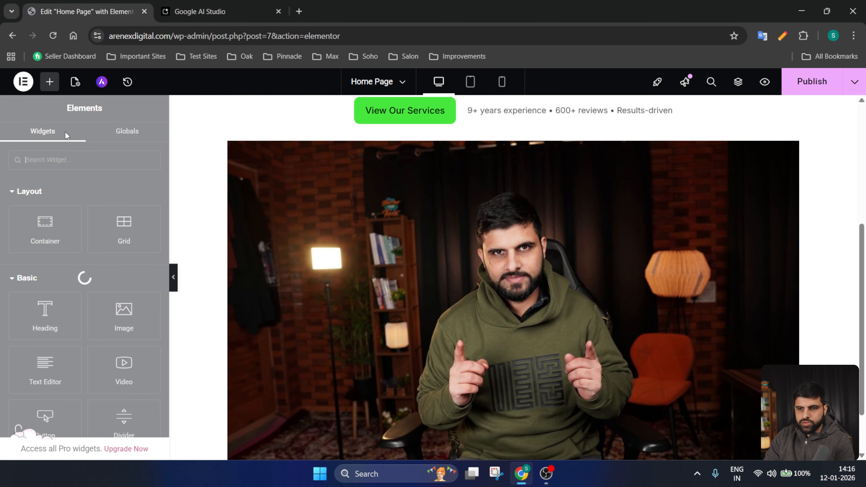
scroll(60, 226, down, 2)
click(61, 225)
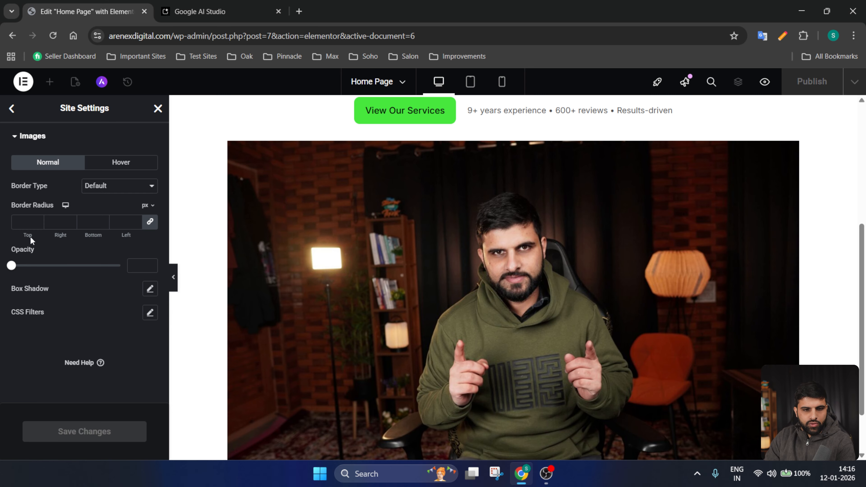
click(30, 224)
text(10)
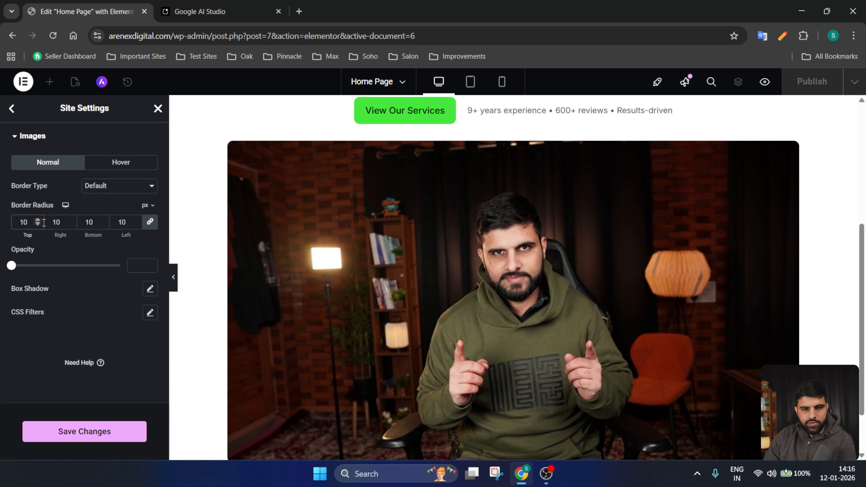
click(61, 427)
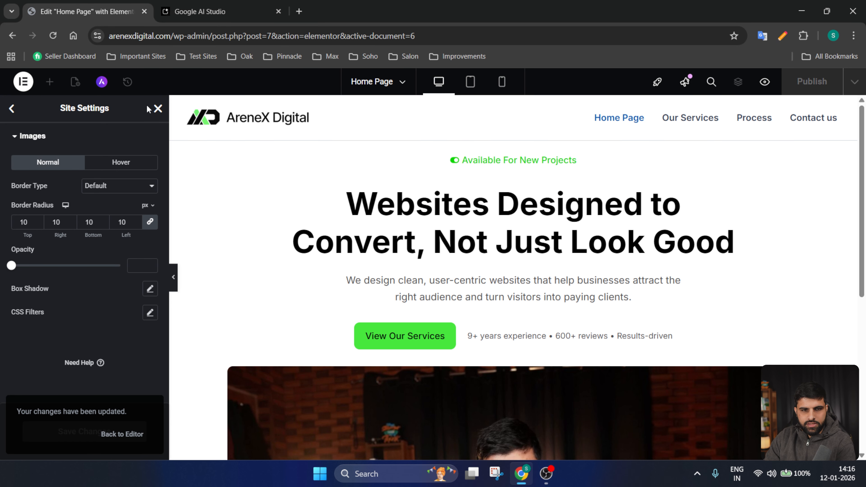
click(157, 109)
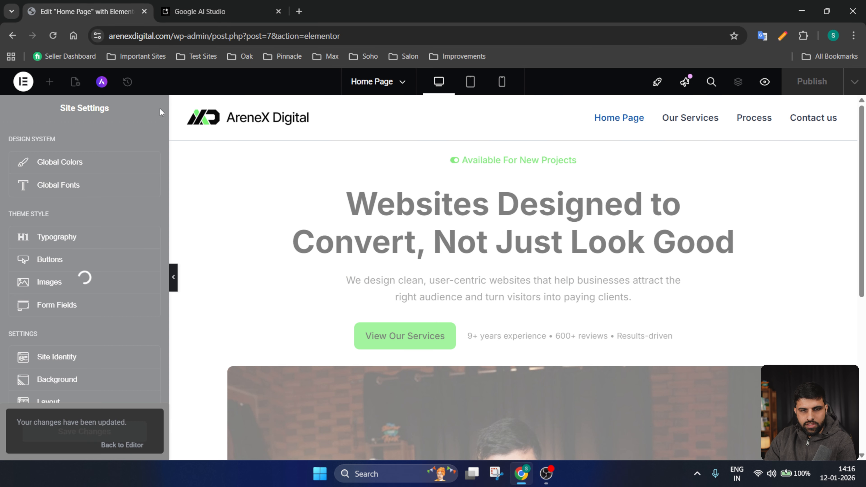
Review the rounded hero image on the page and examine the Growth Rate card in the Google AI Studio preview.
scroll(497, 232, down, 5)
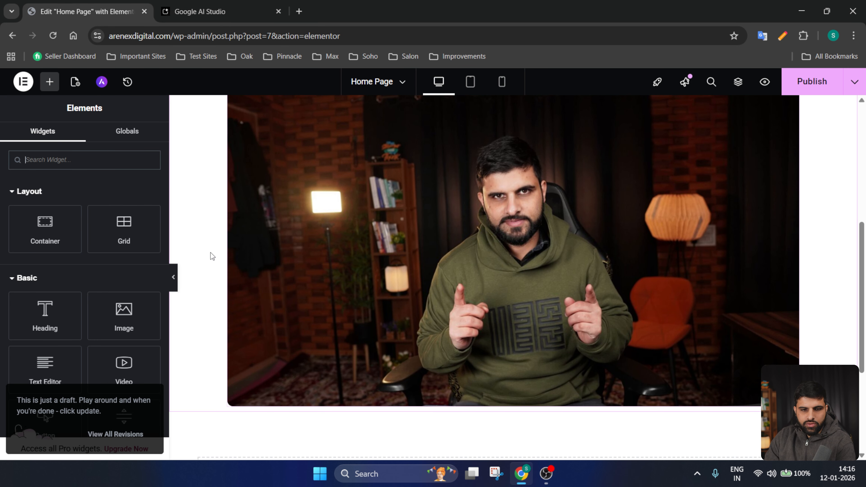
click(172, 276)
scroll(345, 227, up, 10)
key(ctrl+Tab)
drag(582, 221, 686, 258)
click(658, 252)
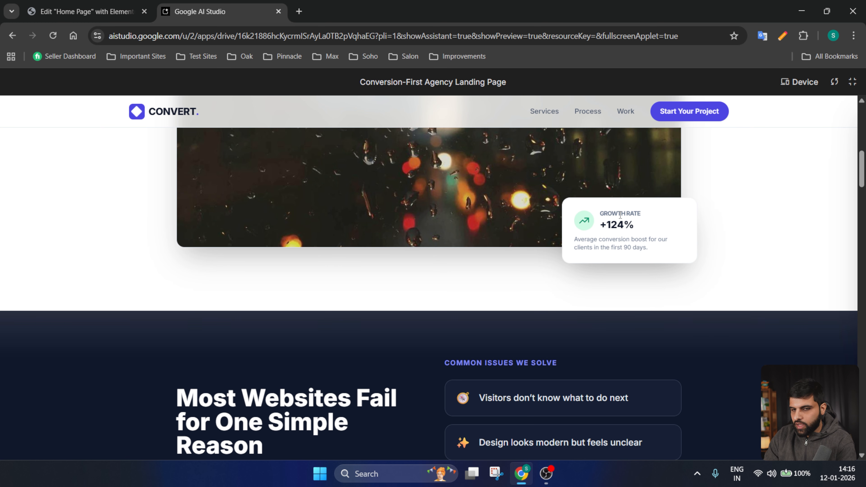
click(85, 11)
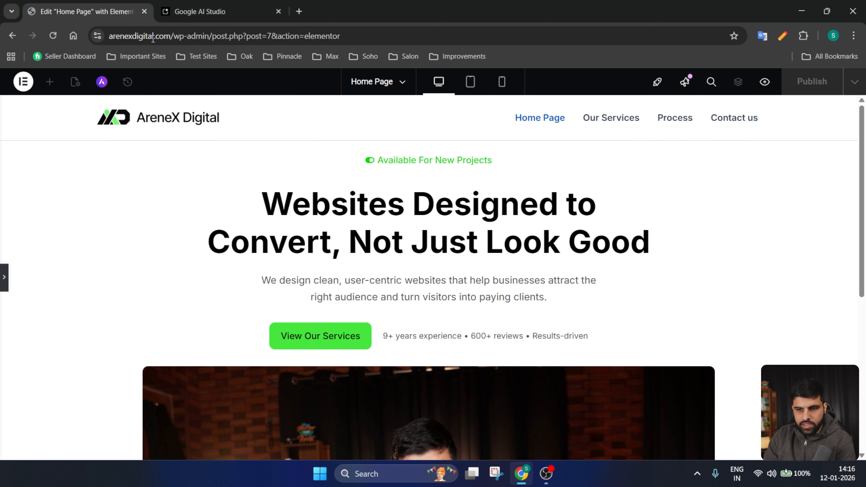
Replace the placeholder heading below the hero image with an Icon Box widget and set its icon position to Start.
scroll(409, 178, down, 10)
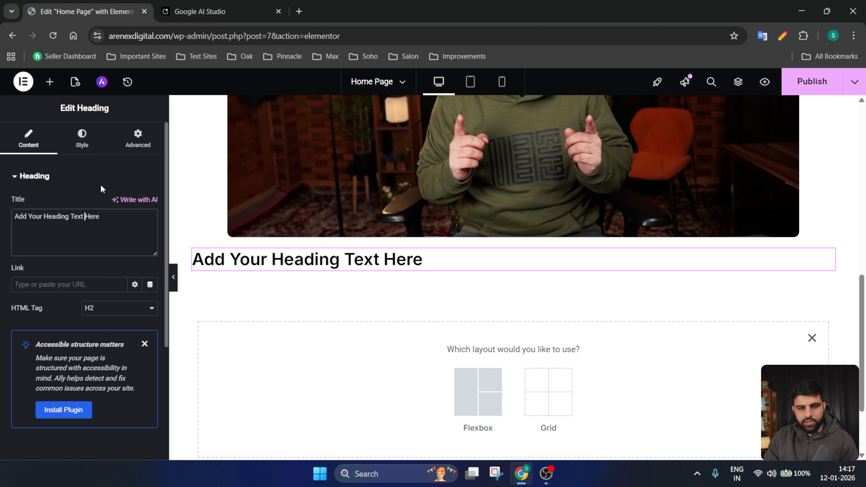
right_click(362, 262)
click(386, 447)
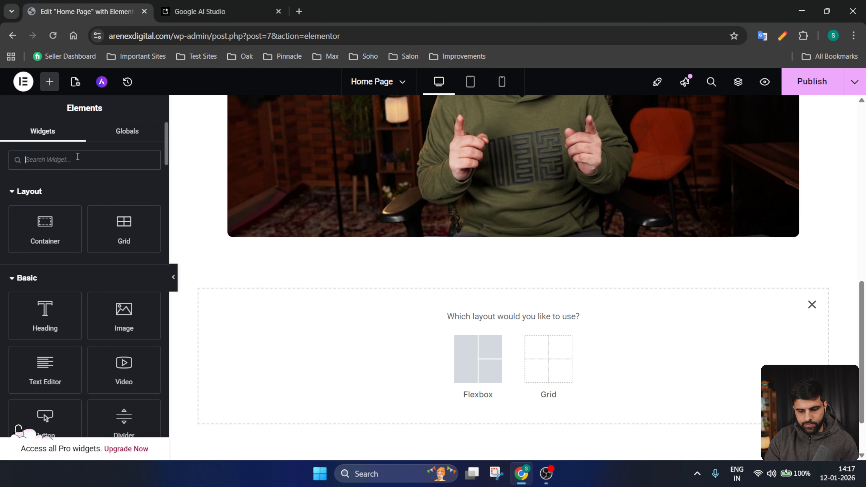
text(icon)
drag(134, 205, 617, 218)
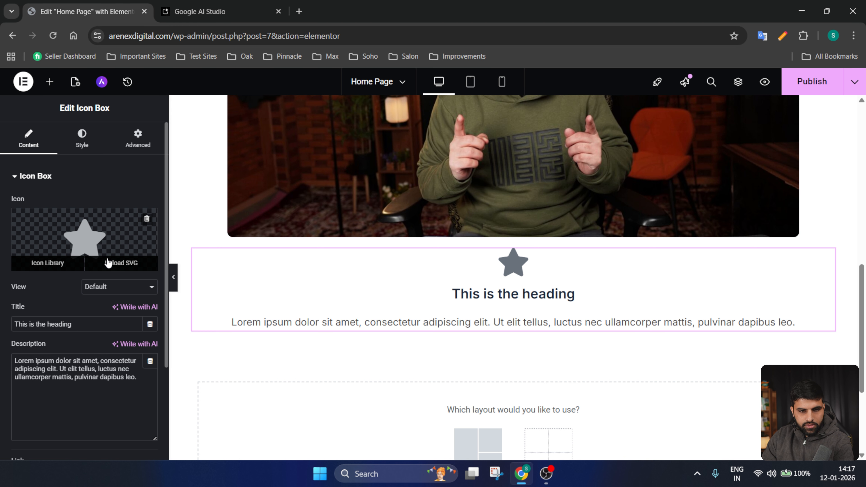
click(82, 138)
click(105, 203)
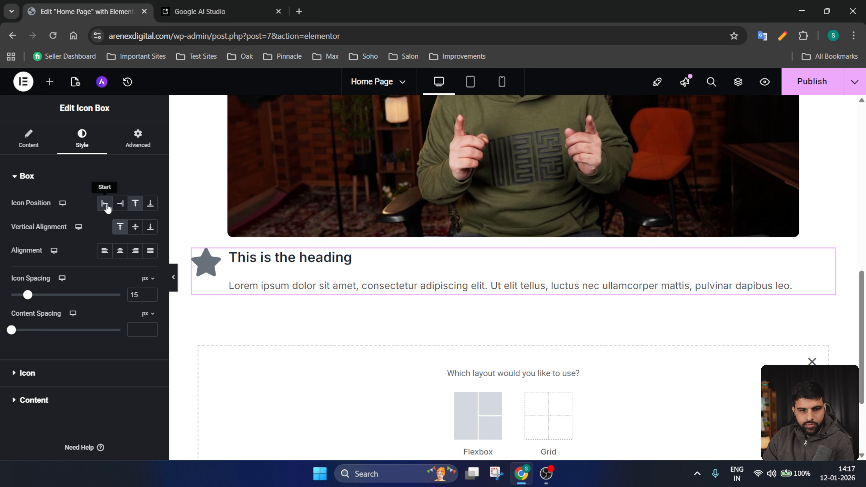
Change the icon box's star to the compass icon from the icon library.
click(28, 139)
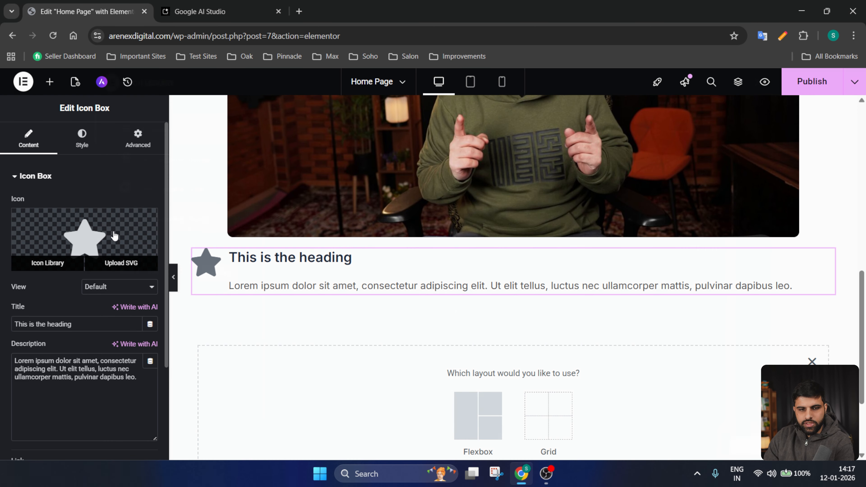
click(118, 245)
click(636, 272)
click(741, 447)
Fill the icon box with "Growth Rate +124%" and the description "Average conversion boost for our clients in the first 90 days." from the AI Studio preview.
click(219, 4)
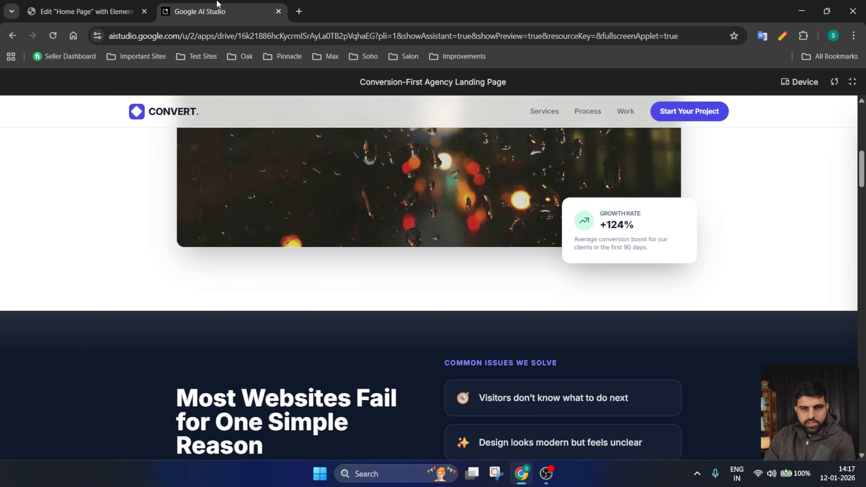
triple_click(629, 239)
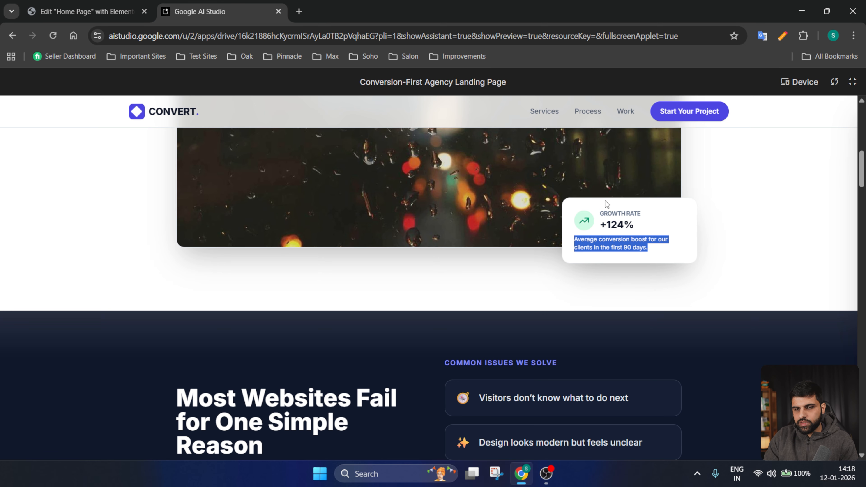
click(85, 11)
Give the icon box a solid background in the global Accent colour.
click(137, 135)
scroll(110, 244, down, 5)
click(73, 292)
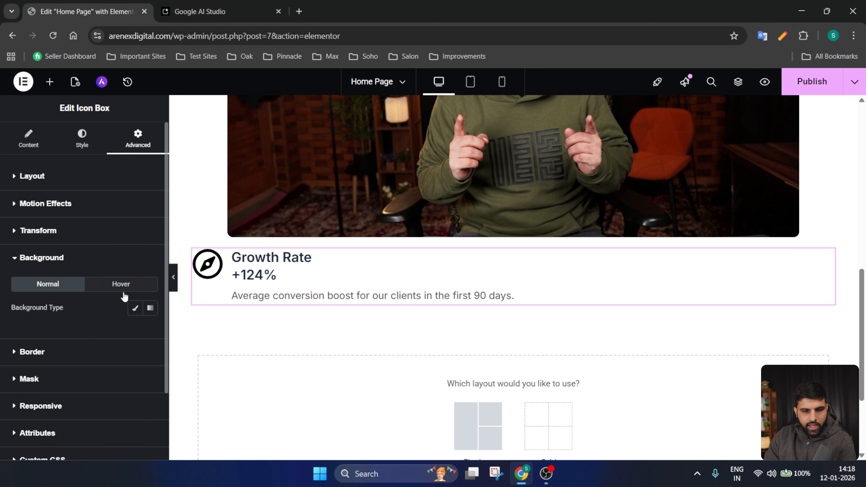
click(135, 309)
click(135, 332)
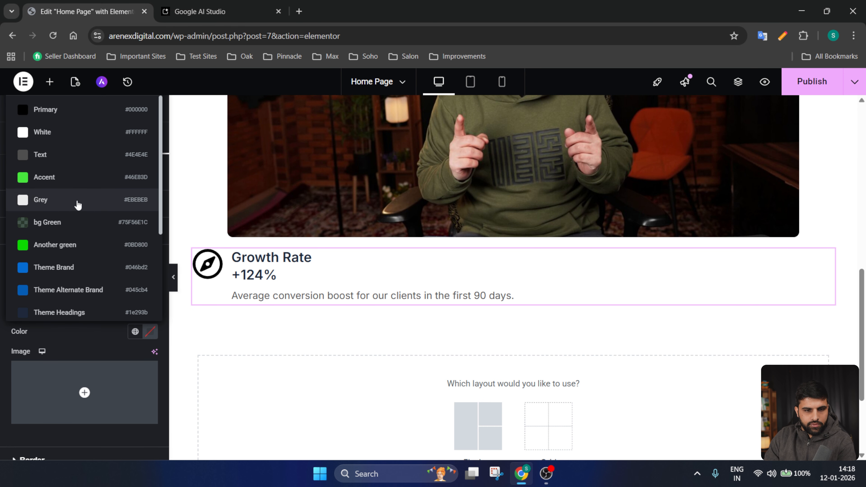
click(69, 183)
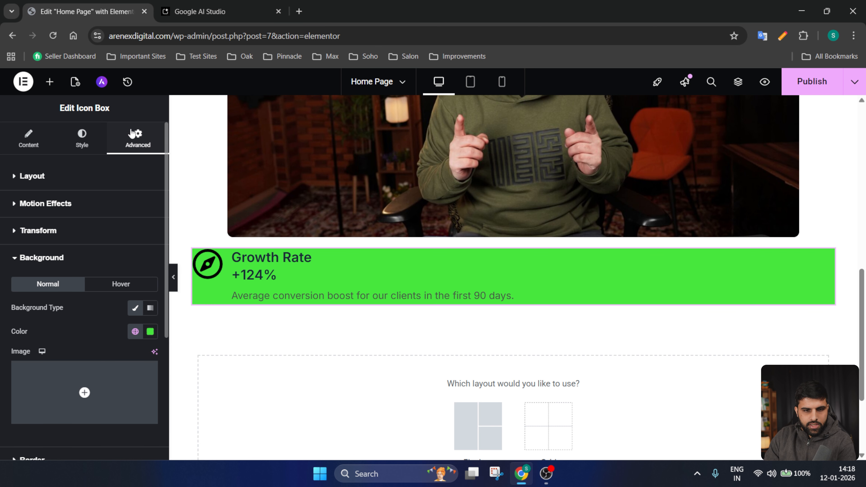
Set the icon box's padding to 20 px on all sides.
click(56, 179)
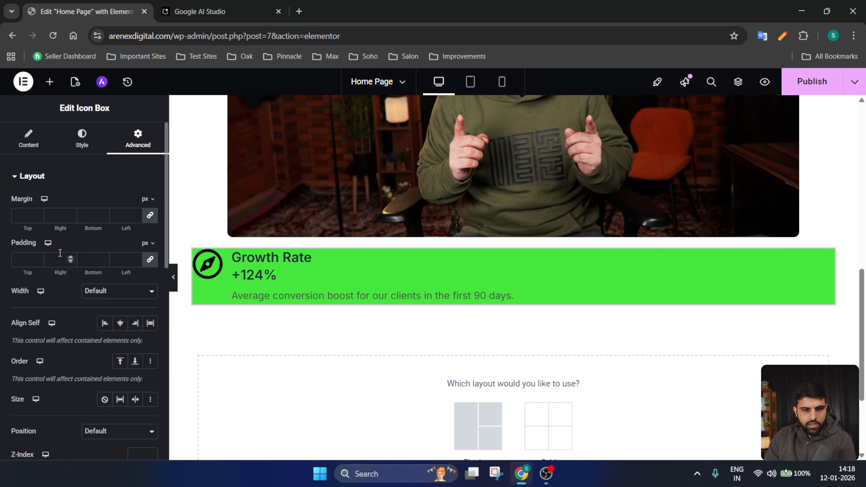
click(23, 259)
text(20)
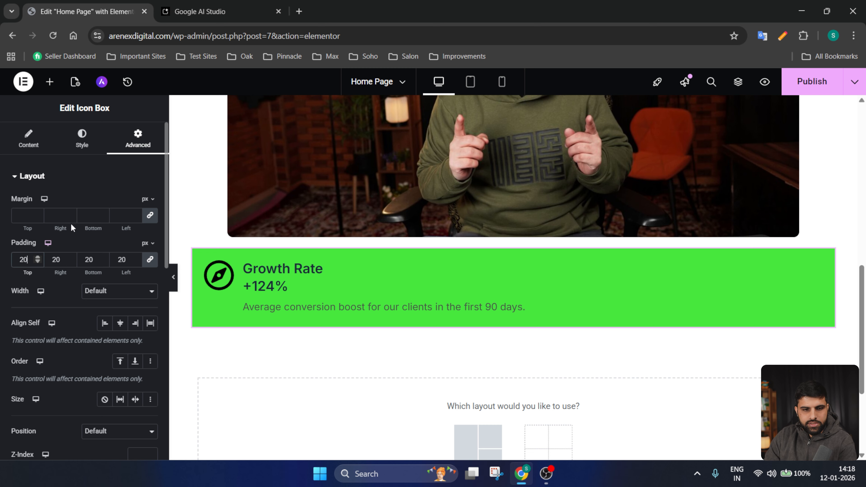
Switch the icon box to a custom width and set it to 32%.
click(118, 293)
click(100, 346)
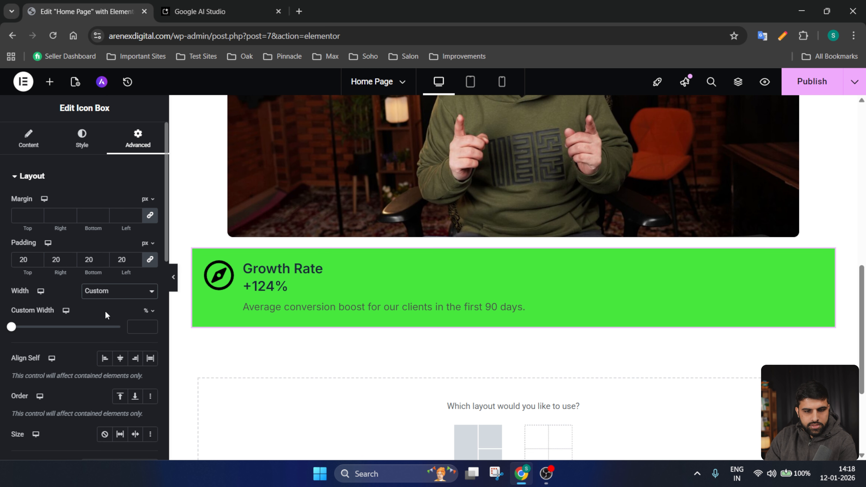
click(112, 302)
click(103, 346)
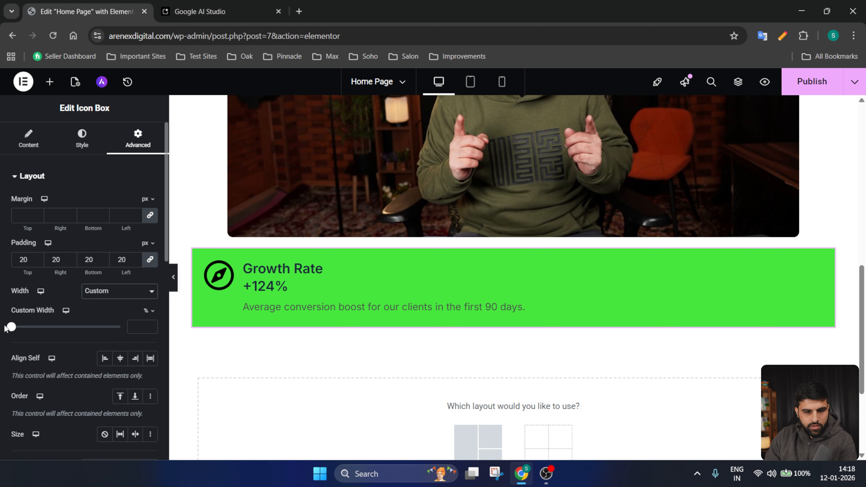
drag(30, 328, 47, 327)
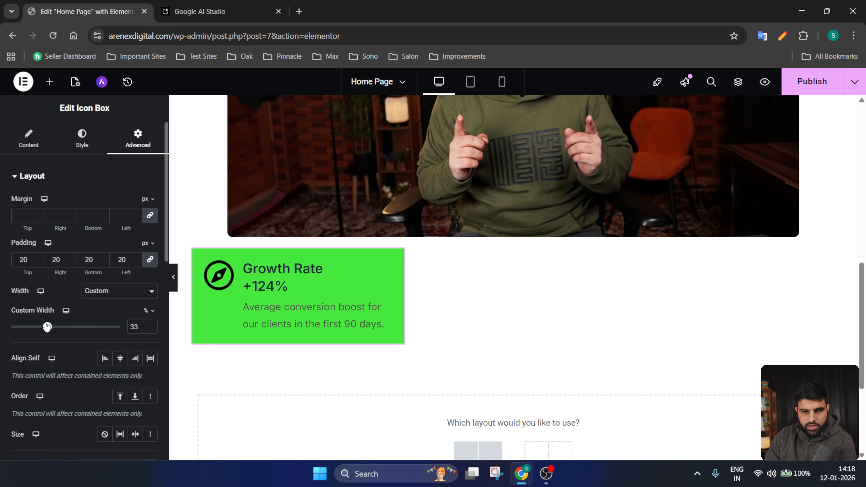
click(151, 328)
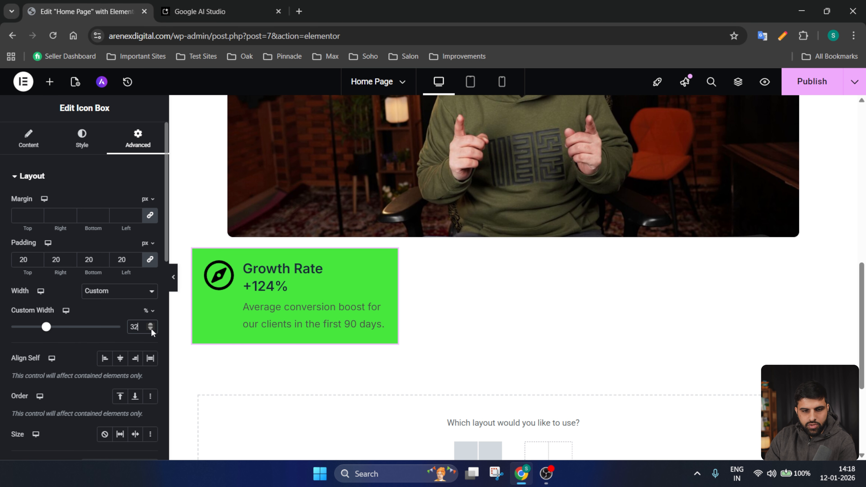
Align the Growth Rate icon box to the end of its container and set its background colour to #F8F8F8.
click(121, 360)
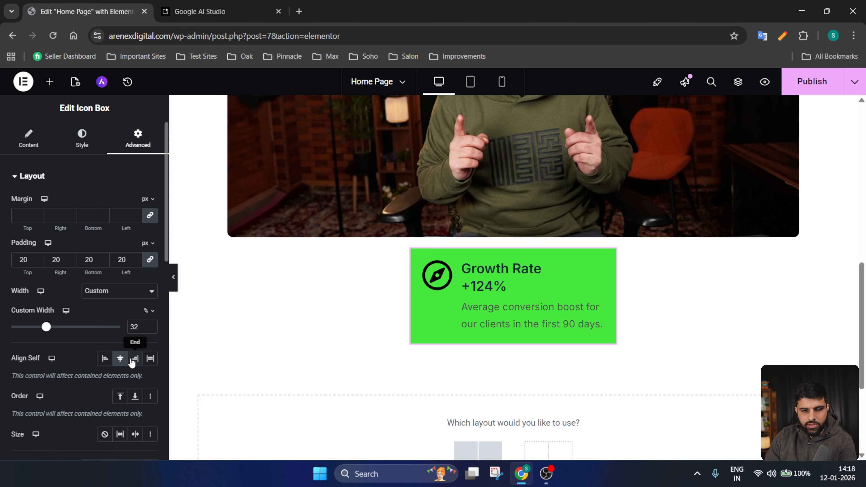
click(135, 359)
scroll(132, 290, down, 10)
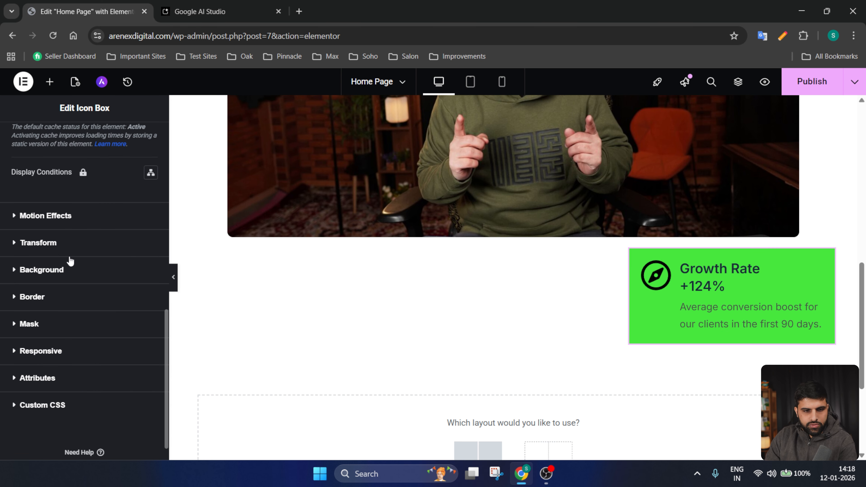
click(70, 275)
click(150, 332)
text(#EEEEEE)
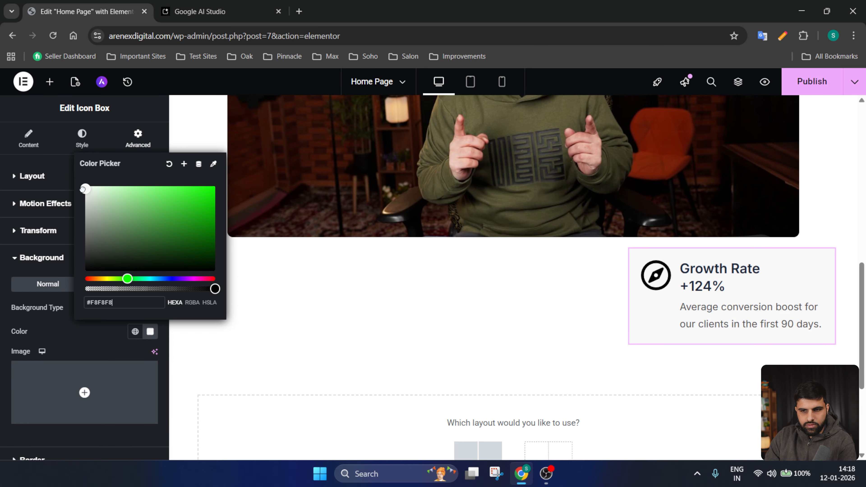
scroll(80, 321, down, 2)
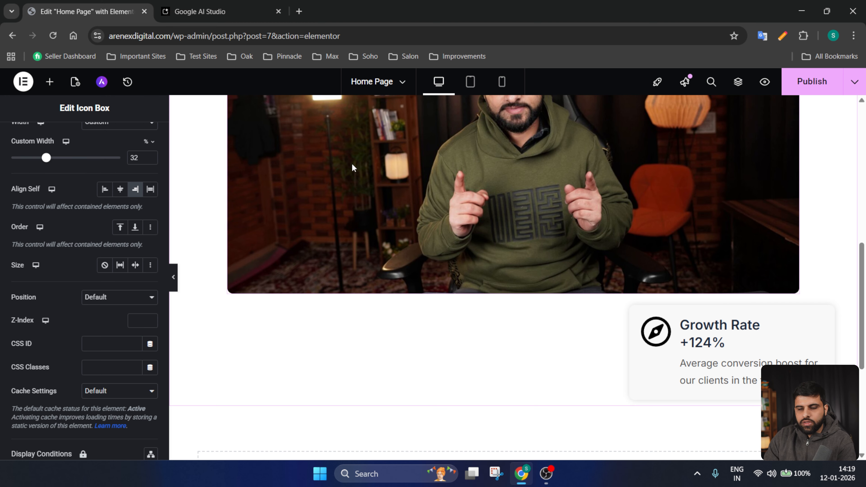
Check the growth rate card's placement in the Google AI Studio reference and set the icon box's position to Absolute.
click(285, 12)
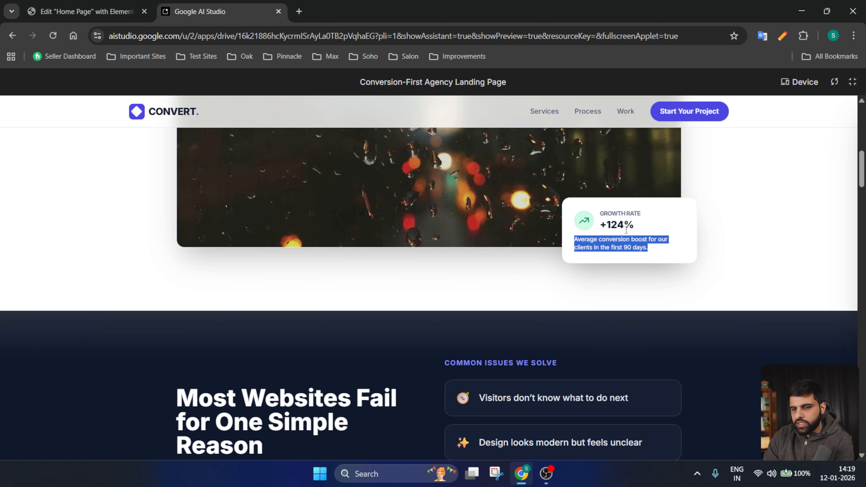
click(85, 12)
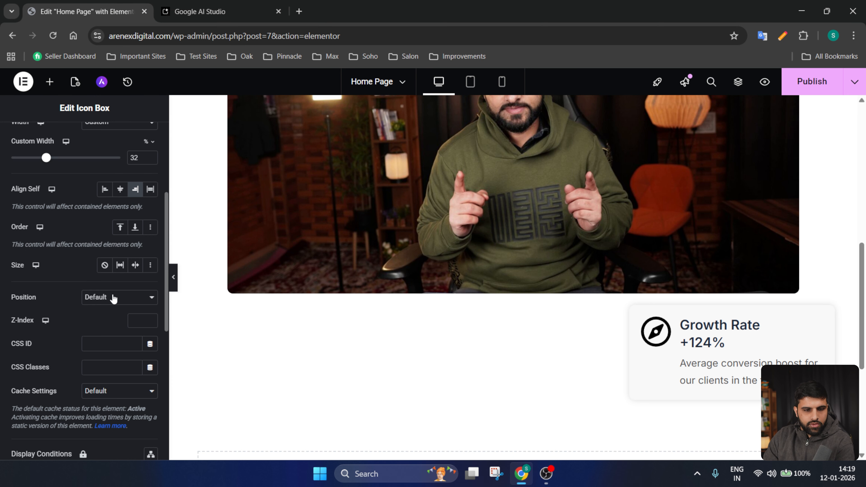
scroll(113, 299, up, 4)
scroll(116, 302, down, 4)
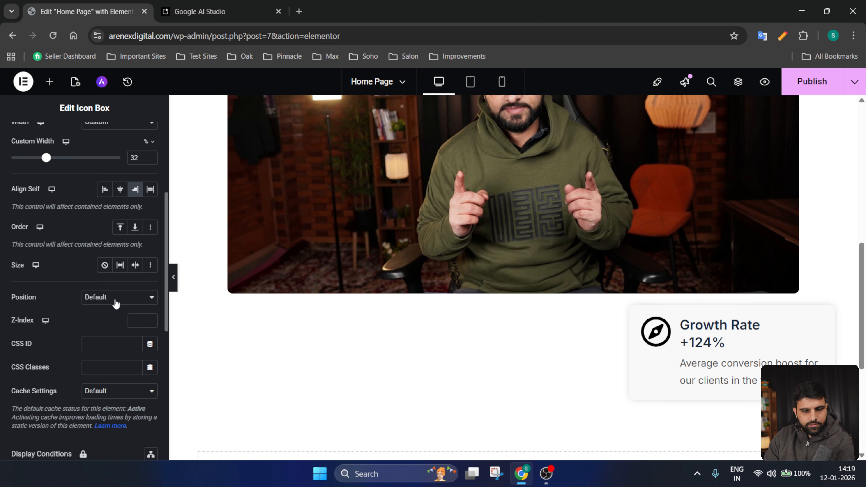
scroll(114, 302, down, 2)
click(104, 243)
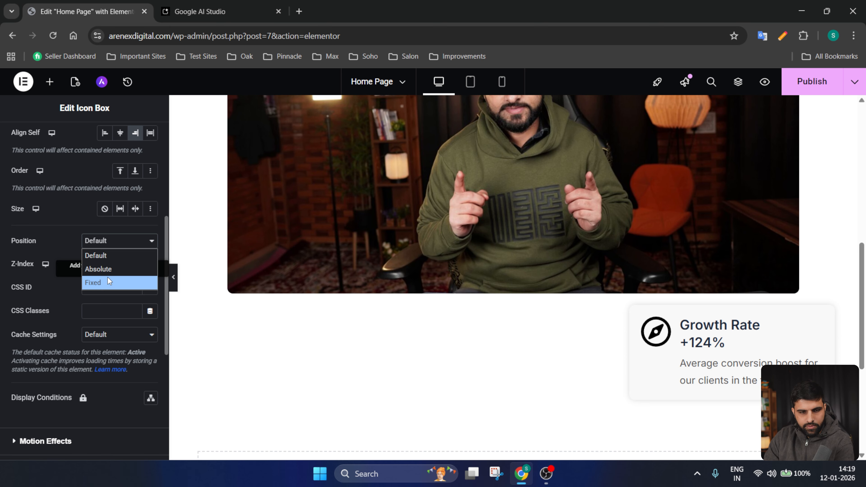
click(111, 271)
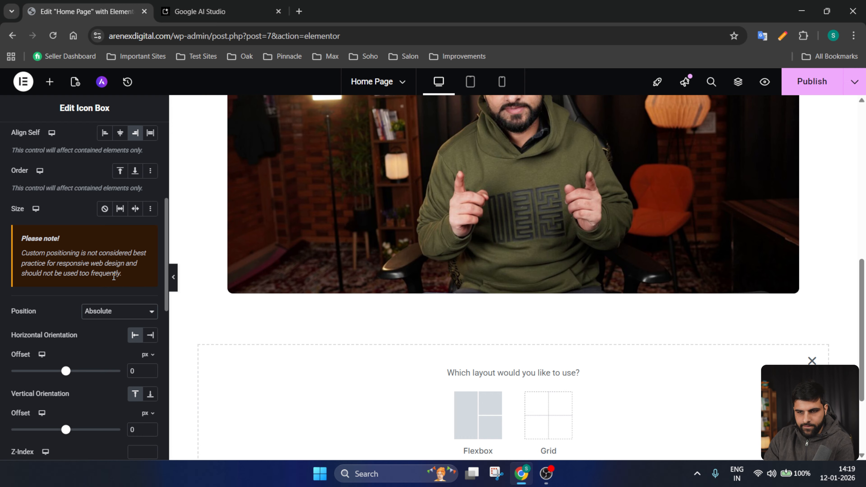
Dismiss the layout chooser, anchor the icon box to the end horizontally and vertically, and adjust its horizontal offset.
click(812, 360)
scroll(784, 307, down, 2)
scroll(62, 326, down, 2)
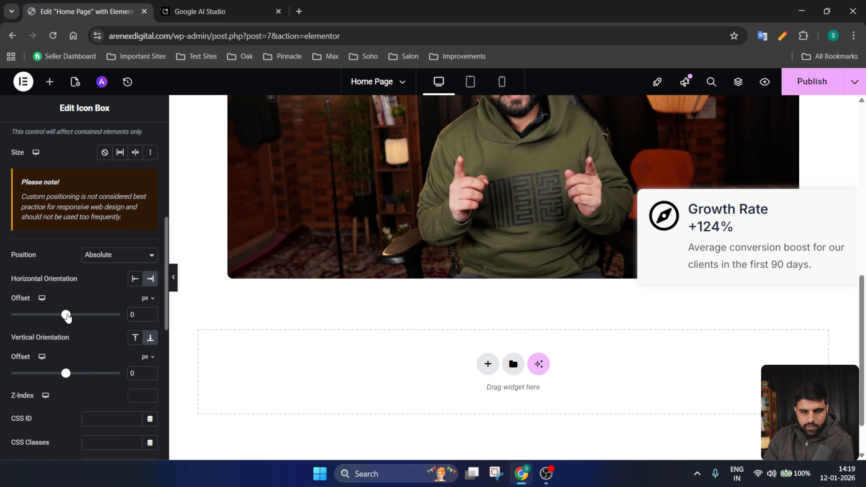
drag(66, 315, 72, 315)
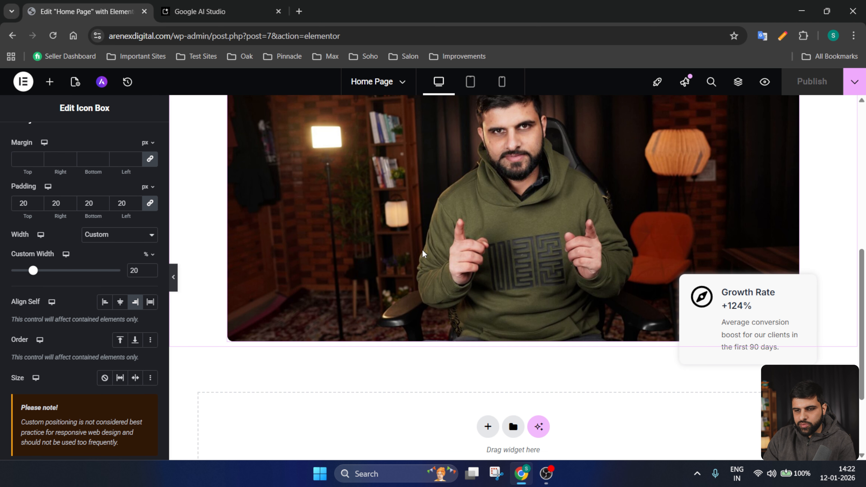
Add a flexbox container with a black background below the image section, following the reference design in Google AI Studio.
scroll(538, 274, down, 2)
click(487, 370)
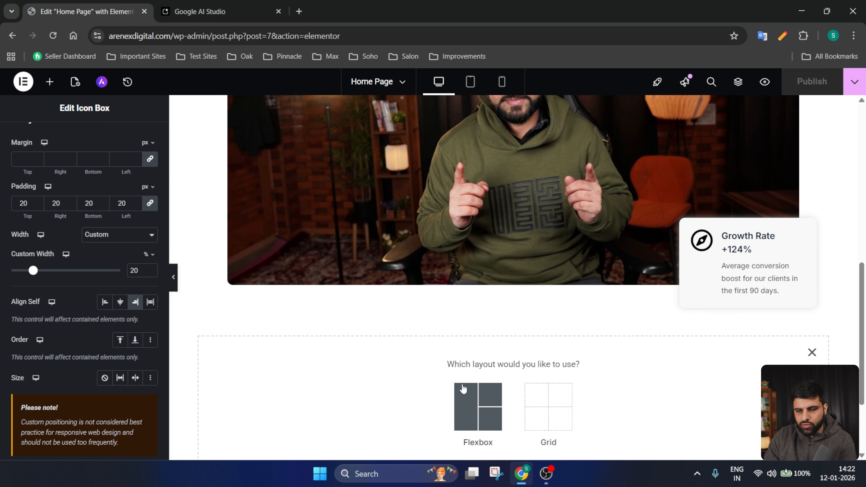
click(467, 395)
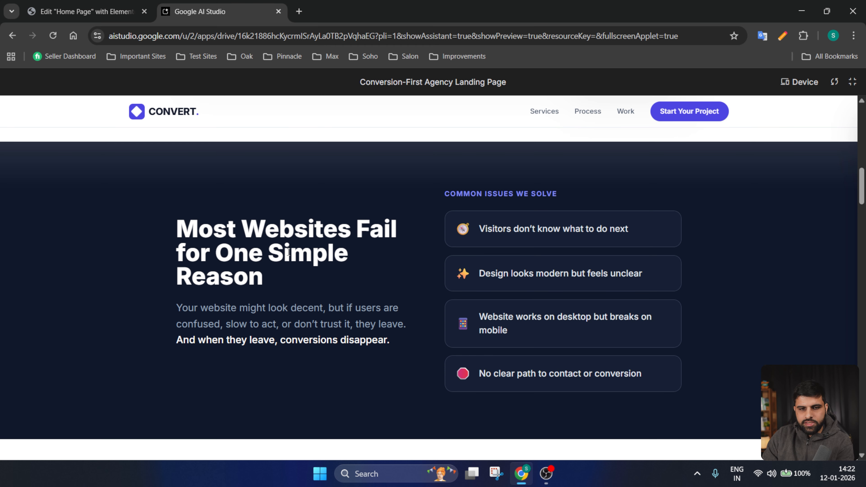
scroll(289, 252, up, 1)
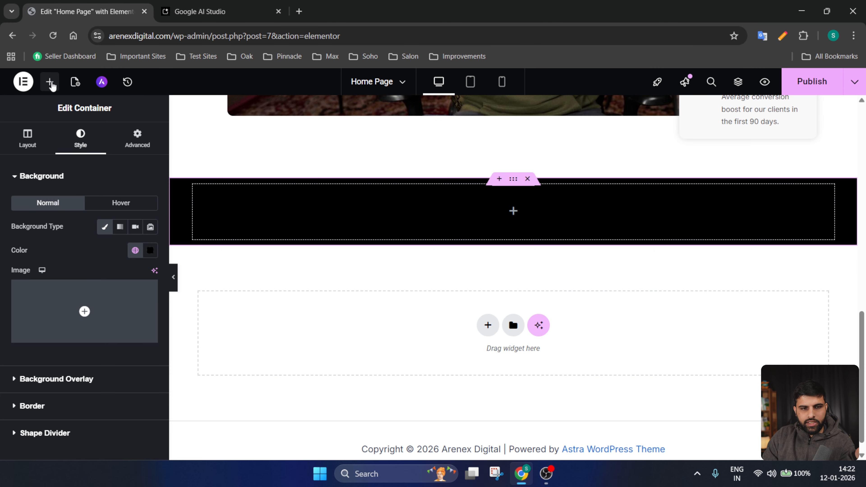
Nest a container inside the black section and duplicate it to form two side-by-side columns.
click(50, 82)
drag(44, 227, 443, 224)
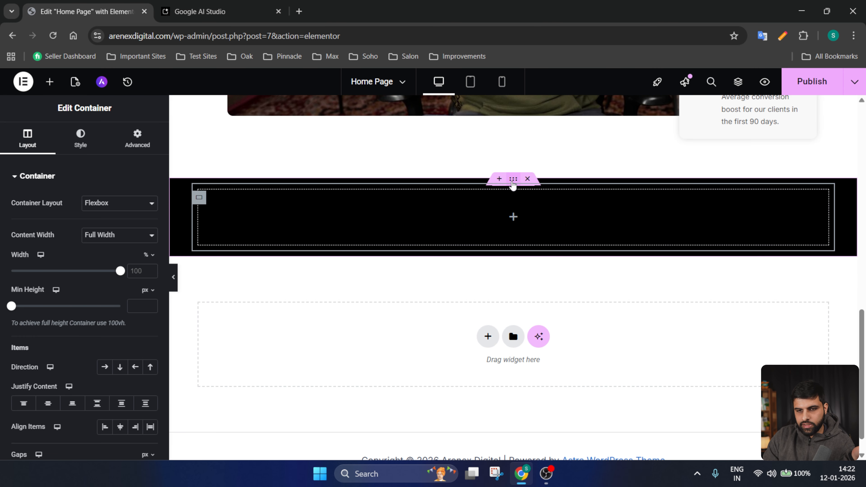
click(513, 179)
click(37, 141)
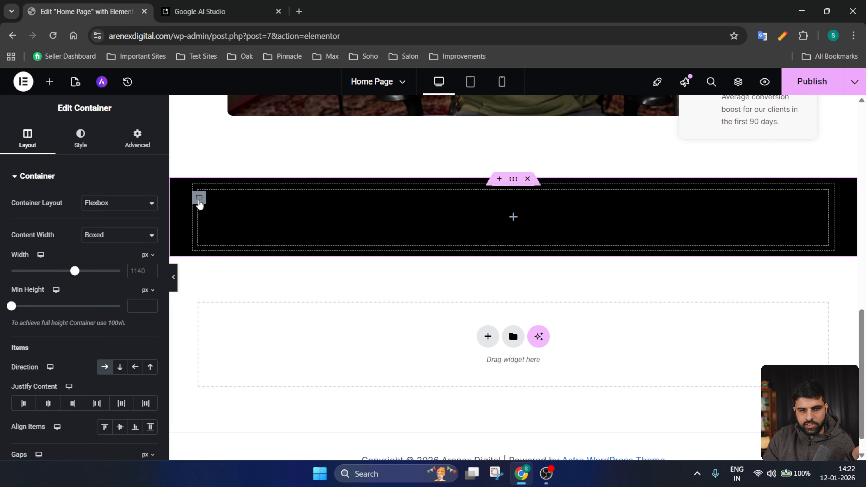
right_click(198, 197)
click(236, 188)
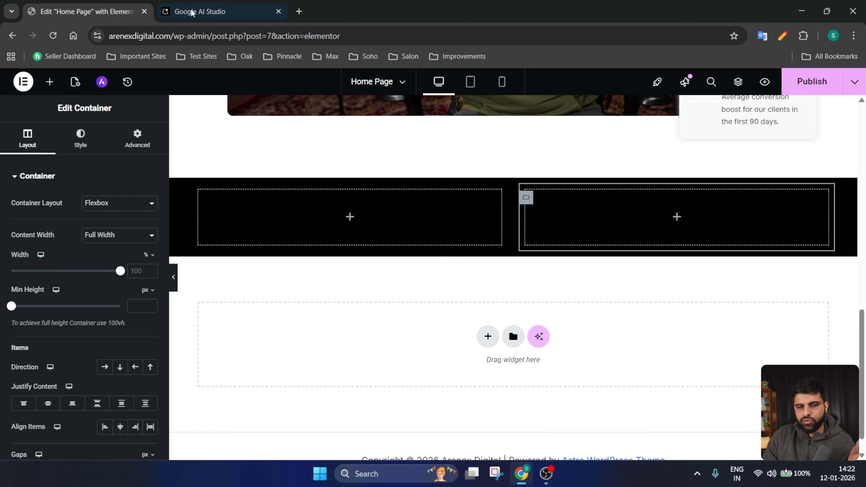
Add a Heading widget and a Text Editor widget to the first column of the black section.
click(49, 82)
drag(51, 309, 208, 221)
click(49, 81)
drag(40, 372, 305, 202)
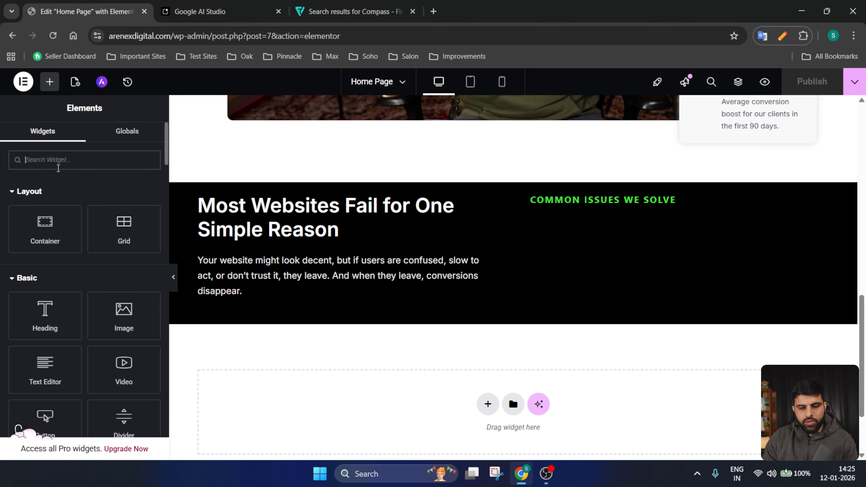
Add an Image Box widget below the "COMMON ISSUES WE SOLVE" heading and set its image position to Left.
click(58, 164)
text(imag)
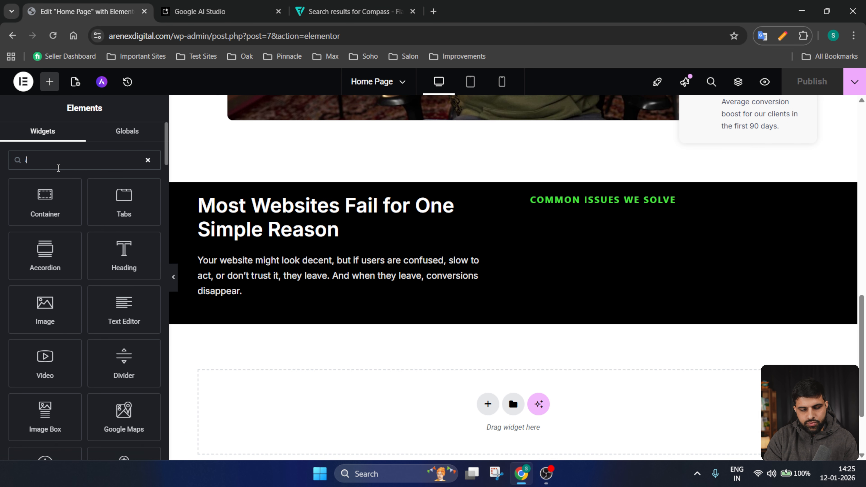
text(e)
drag(112, 222, 621, 207)
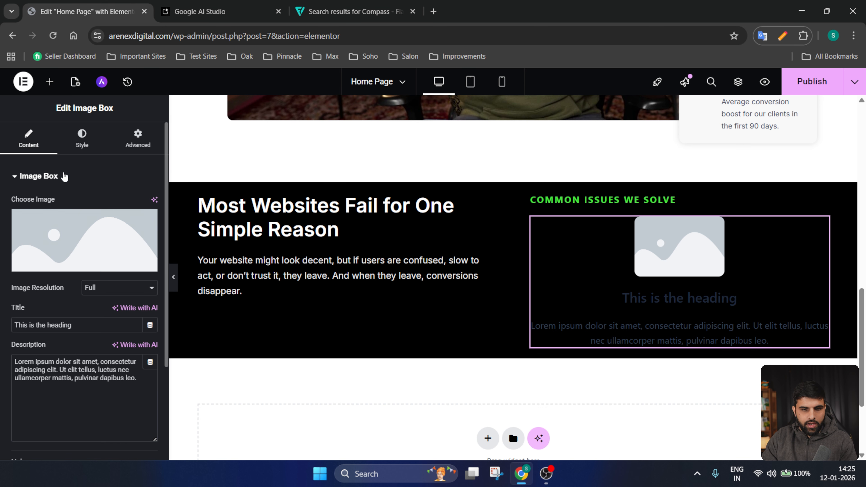
click(82, 138)
click(120, 204)
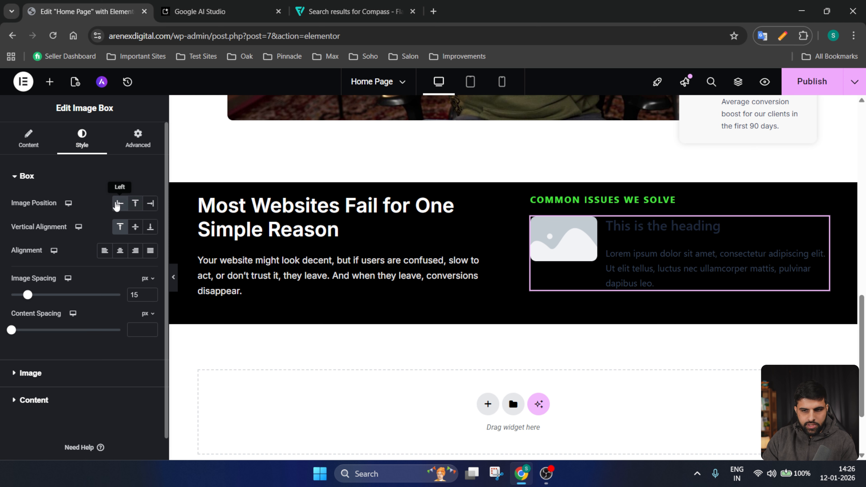
Browse the compass icons on Flaticon and download the gold compass from the Pirates pack.
click(354, 4)
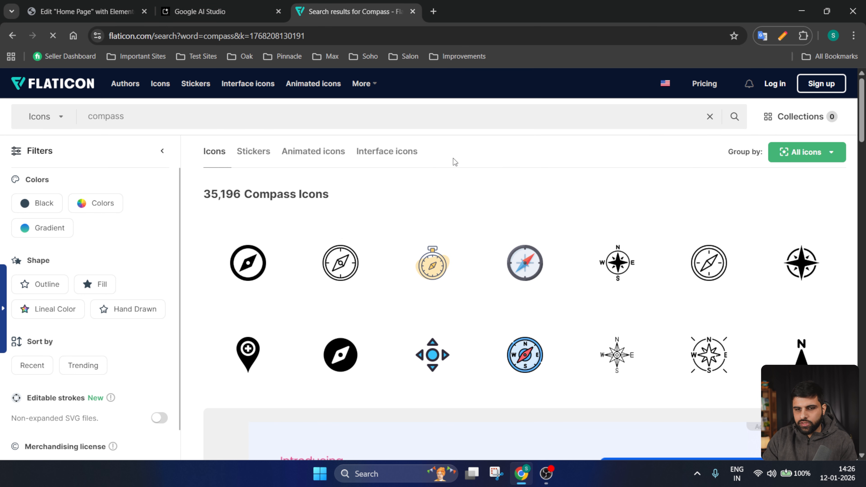
mouse_move(266, 300)
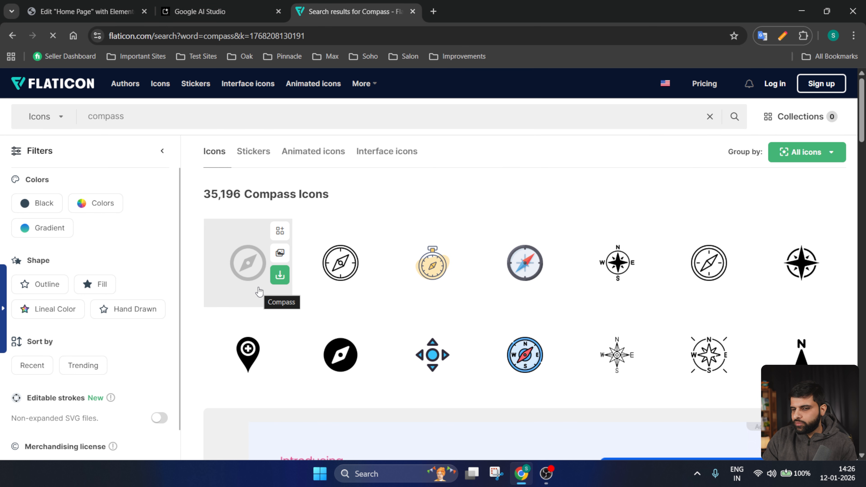
scroll(260, 292, down, 2)
click(529, 290)
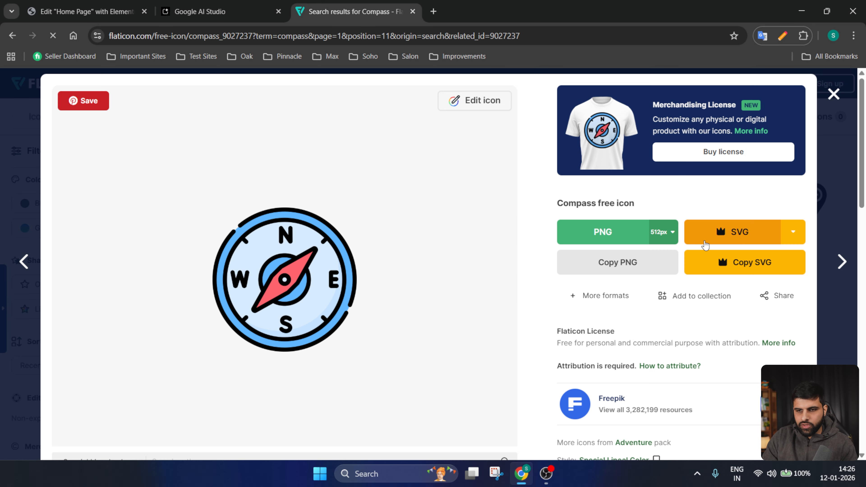
click(831, 97)
scroll(427, 251, down, 5)
click(681, 301)
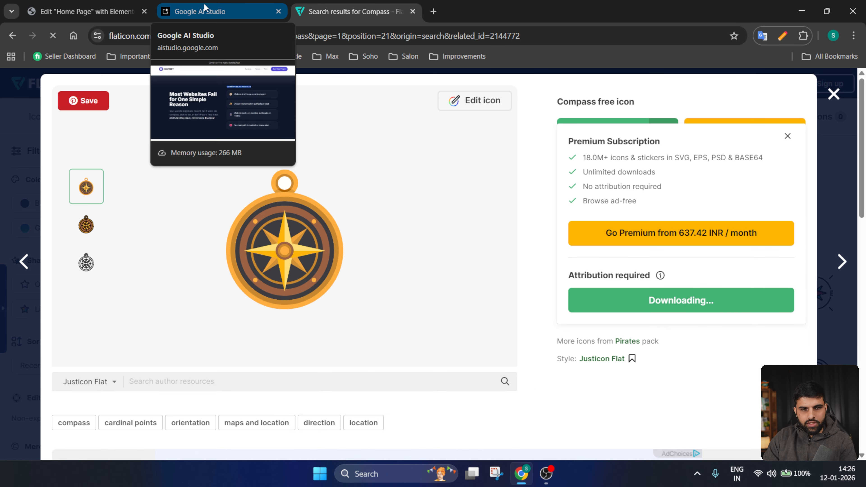
Switch back to the Elementor page and upload the downloaded compass icon as the Image Box's image.
click(82, 12)
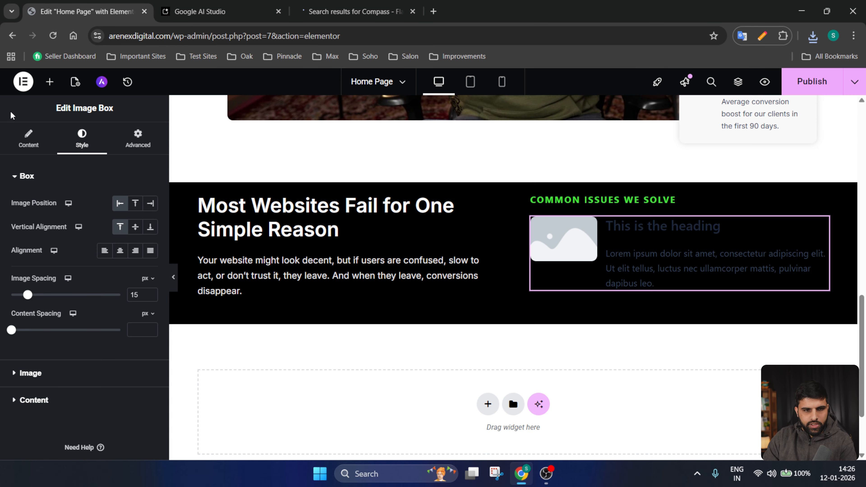
click(28, 139)
click(110, 263)
click(819, 39)
drag(686, 84, 409, 177)
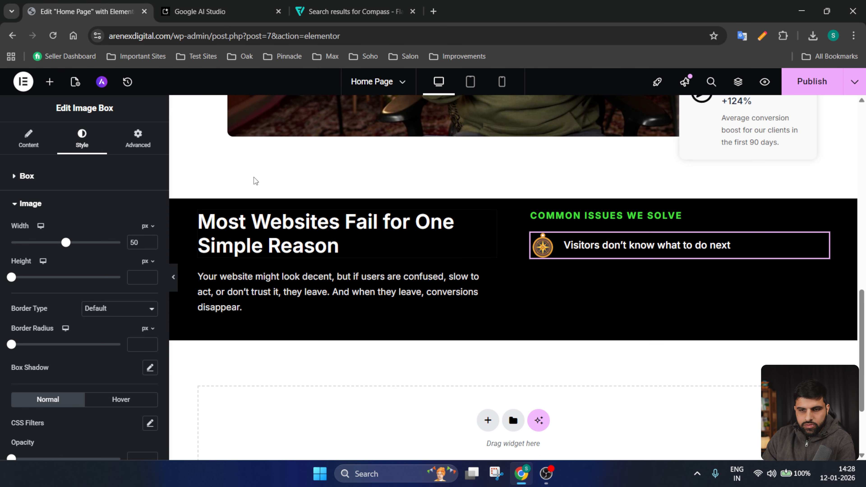
Give the "Visitors don't know what to do next" image box a dark grey #474747 background.
click(138, 140)
scroll(103, 212, down, 5)
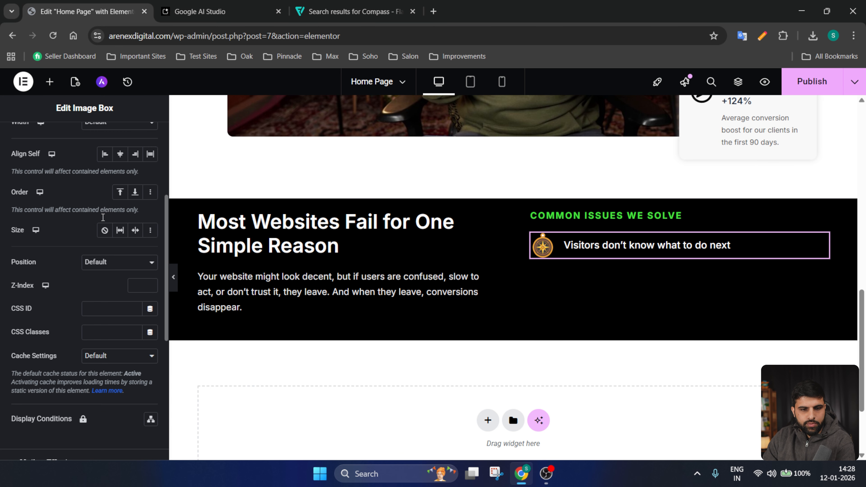
scroll(103, 217, down, 5)
click(67, 297)
scroll(114, 271, down, 2)
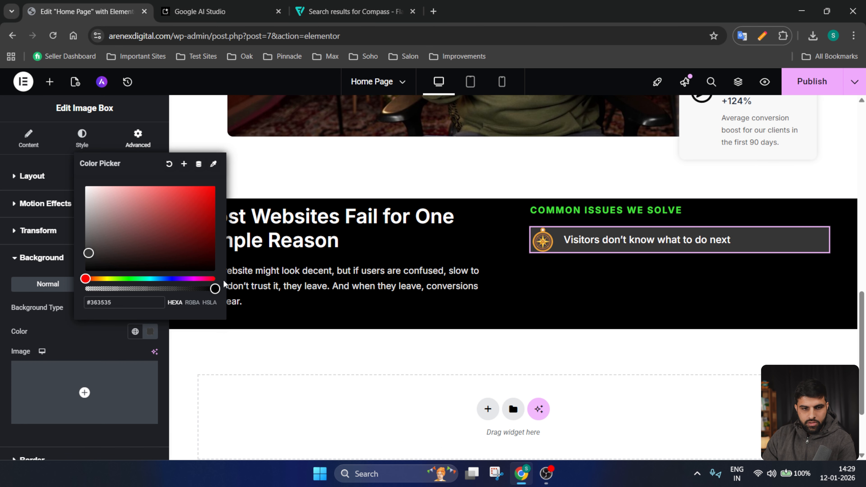
mouse_move(86, 243)
mouse_down()
mouse_move(85, 229)
mouse_move(85, 247)
mouse_up()
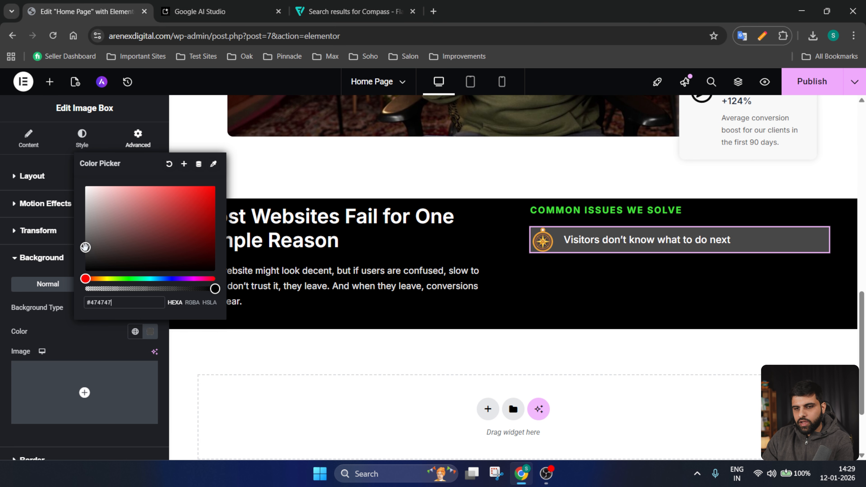
Set the image box's padding to 14 px on all sides.
click(46, 175)
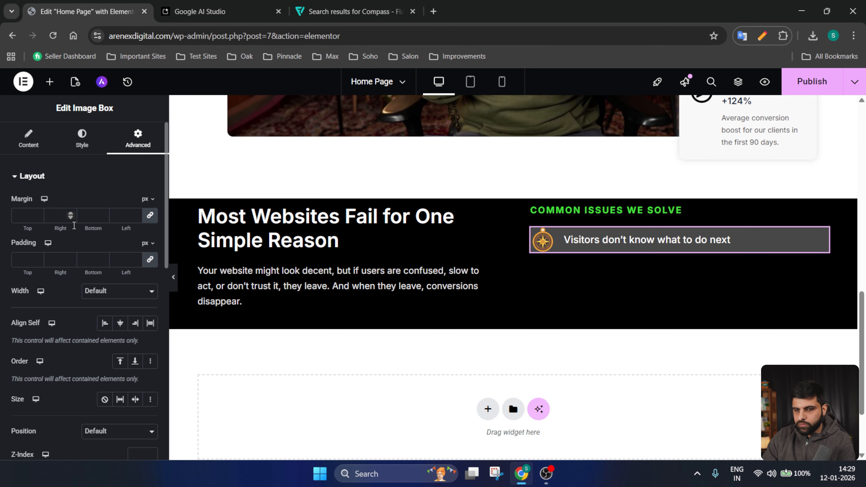
text(20)
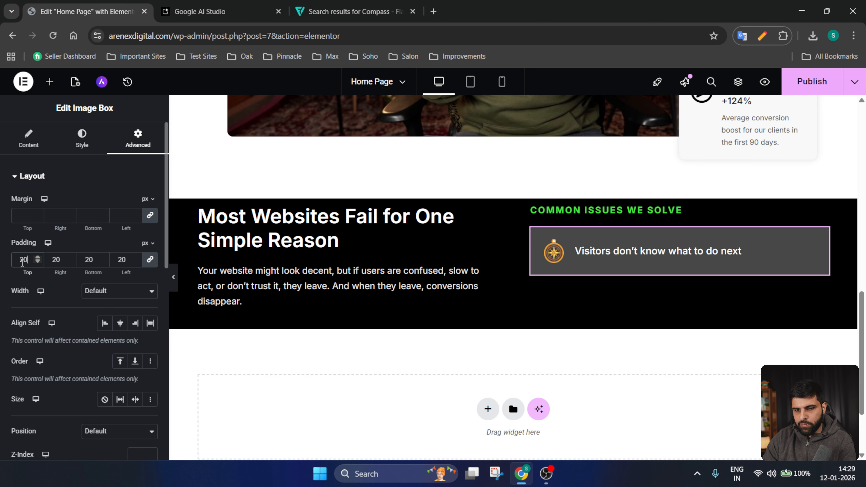
key(BackSpace)
key(BackSpace)
text(10)
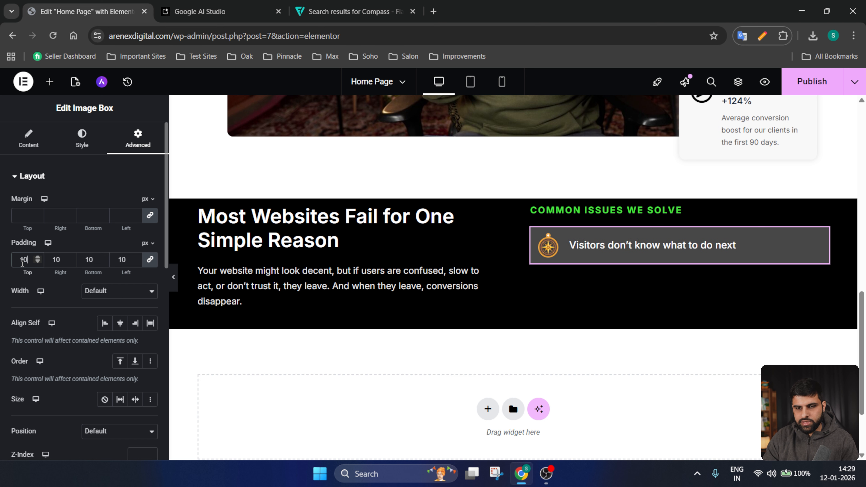
text(14)
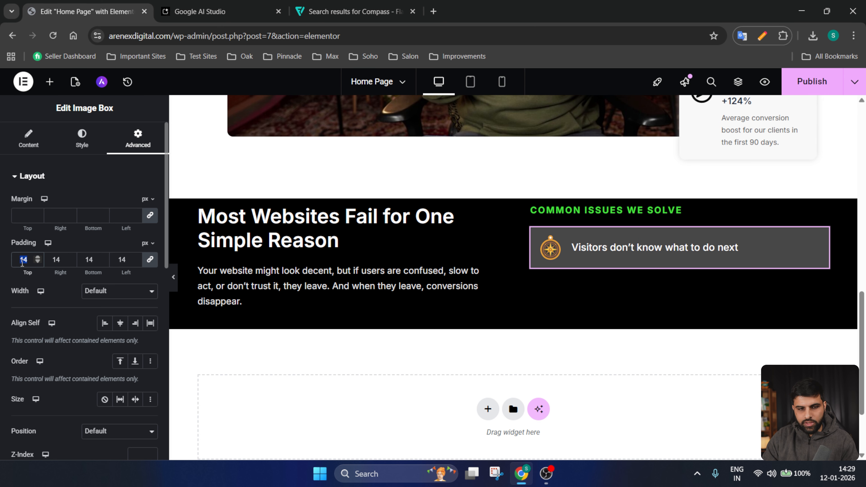
Give the "Visitors don't know what to do next" image box 10 px rounded corners and a solid 1 px #535353 border.
scroll(46, 328, down, 8)
click(32, 374)
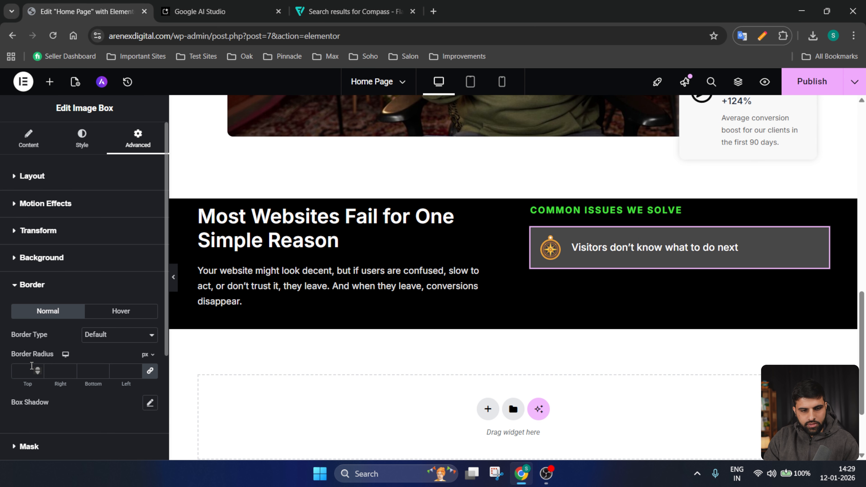
click(108, 334)
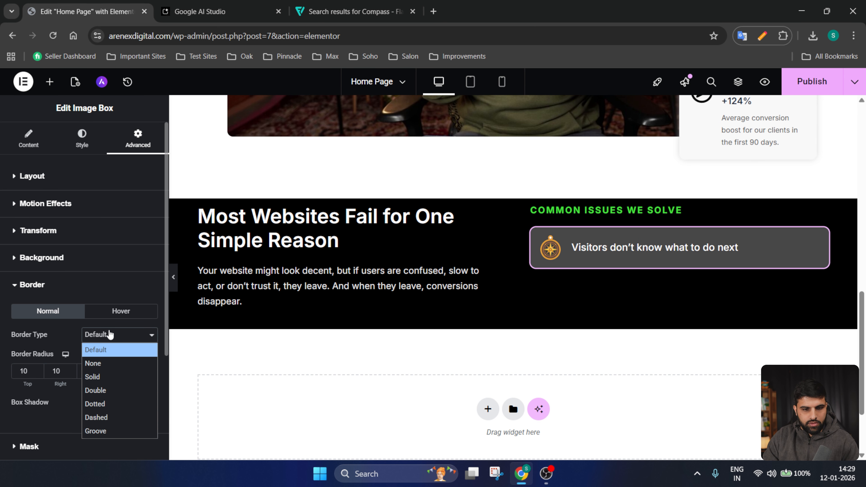
click(109, 375)
scroll(106, 326, down, 1)
click(38, 313)
click(135, 346)
click(150, 346)
mouse_move(116, 247)
mouse_down()
mouse_move(83, 236)
mouse_move(77, 258)
mouse_up()
click(172, 272)
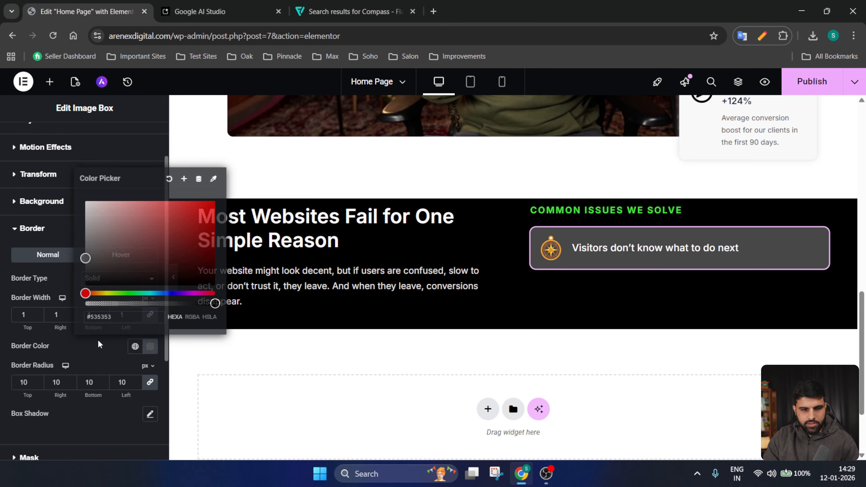
click(174, 278)
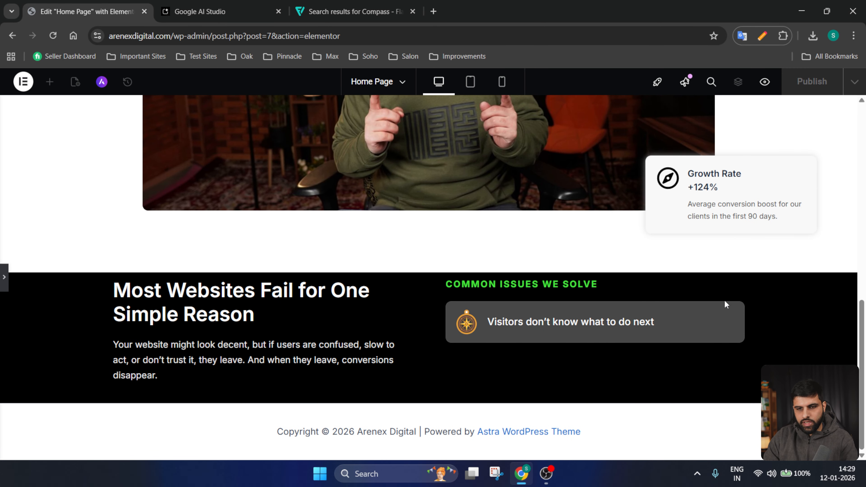
click(2, 277)
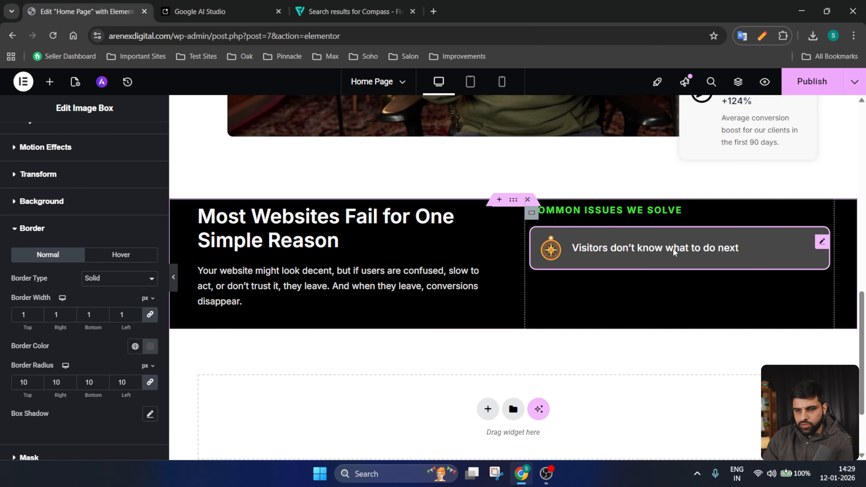
Duplicate the image box twice and title the last copy "Design looks modern but feels unclear", copied from the Google AI Studio page.
right_click(645, 298)
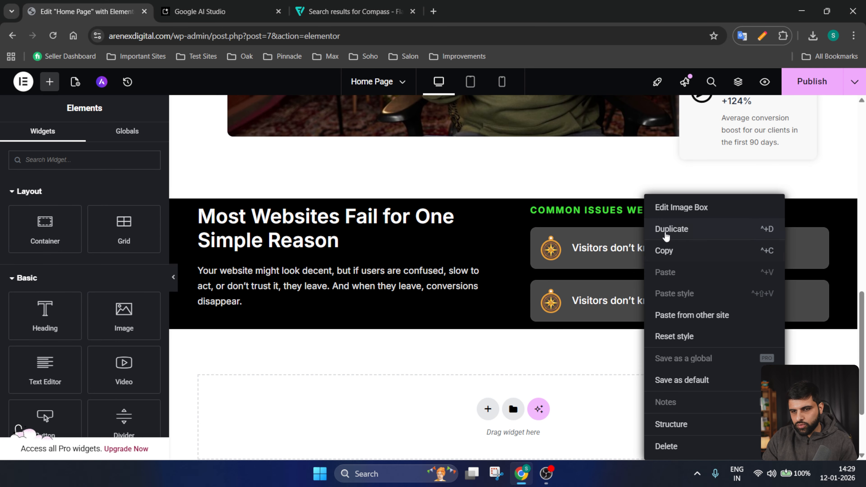
click(665, 236)
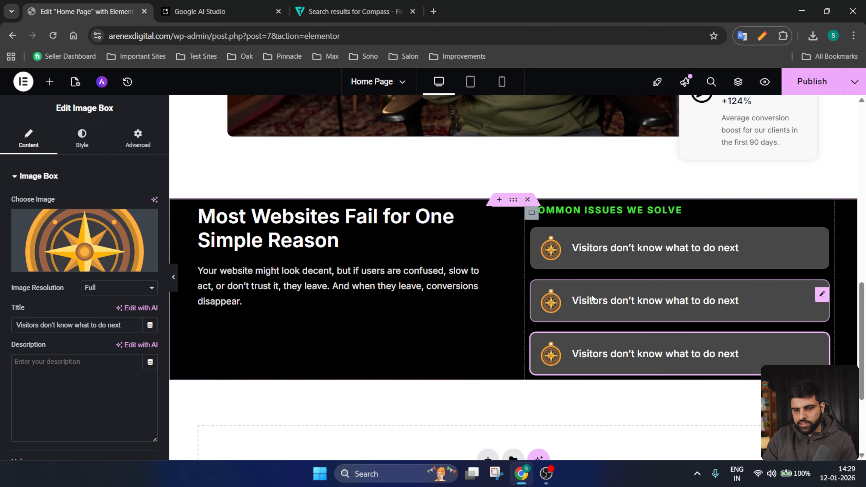
click(199, 12)
drag(480, 270, 654, 273)
key(ctrl+c)
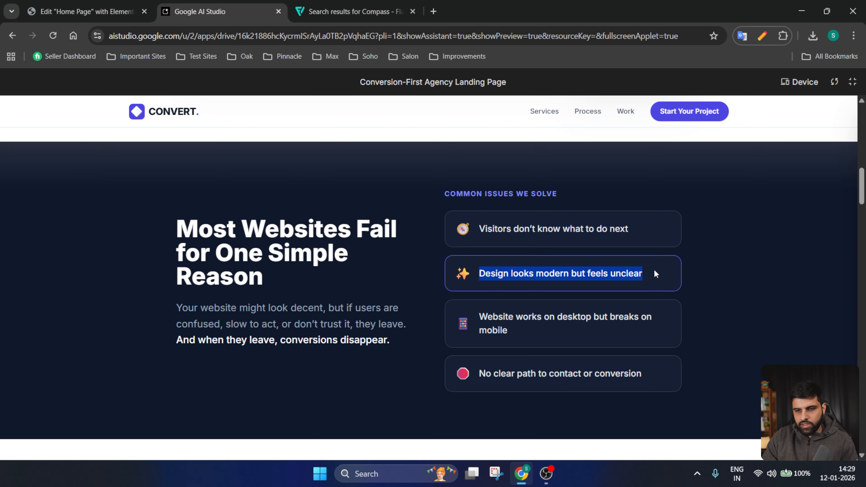
click(85, 11)
triple_click(94, 323)
key(ctrl+v)
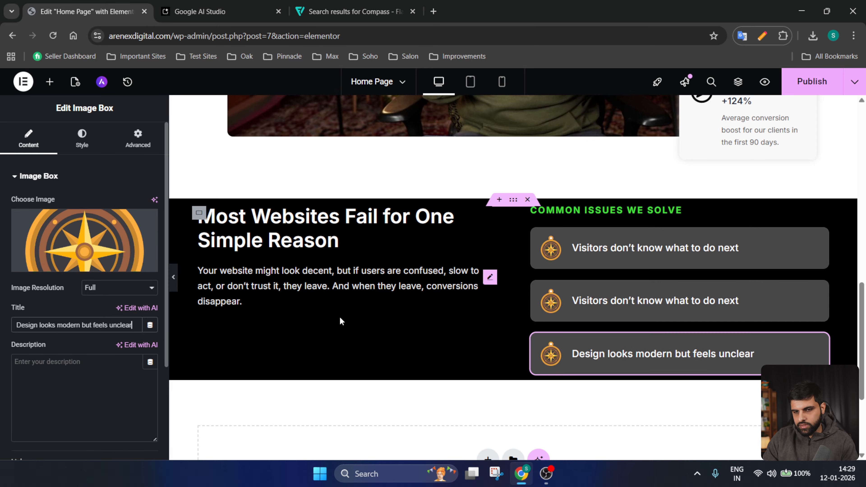
Select the middle image box and copy "Website works on desktop but breaks on mobile" from the Google AI Studio page, returning to Elementor.
click(607, 302)
click(200, 11)
drag(477, 316, 509, 330)
click(85, 12)
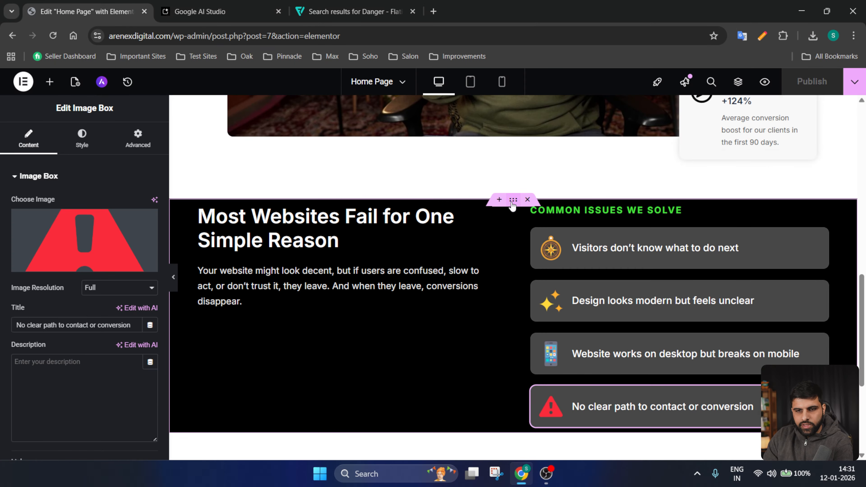
Set the "Most Websites Fail" section container's padding to 80 px top and bottom and 10 px right and left.
click(513, 200)
click(137, 138)
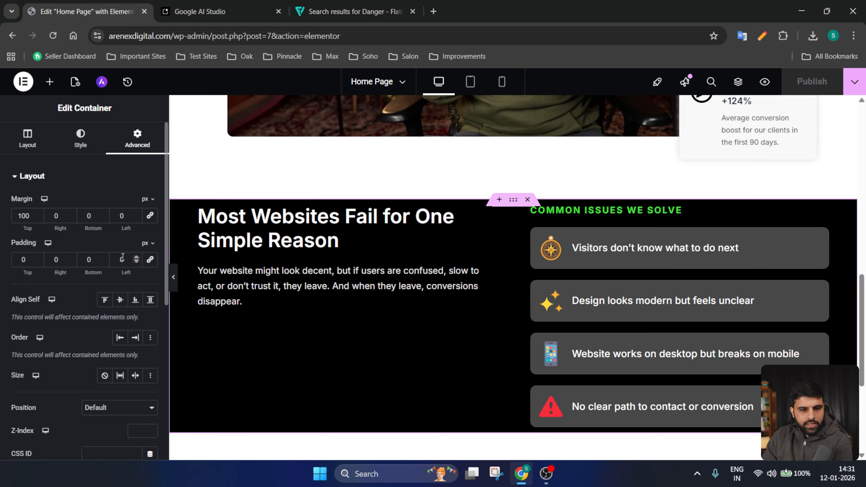
text(1)
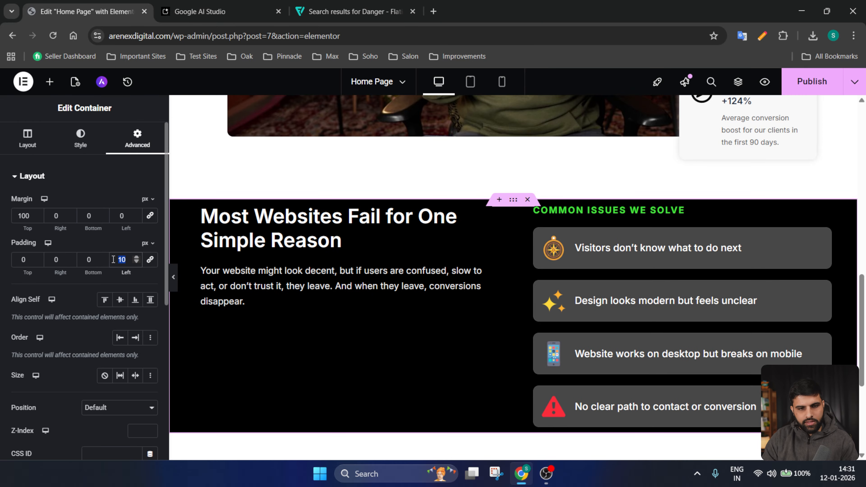
double_click(49, 263)
text(10)
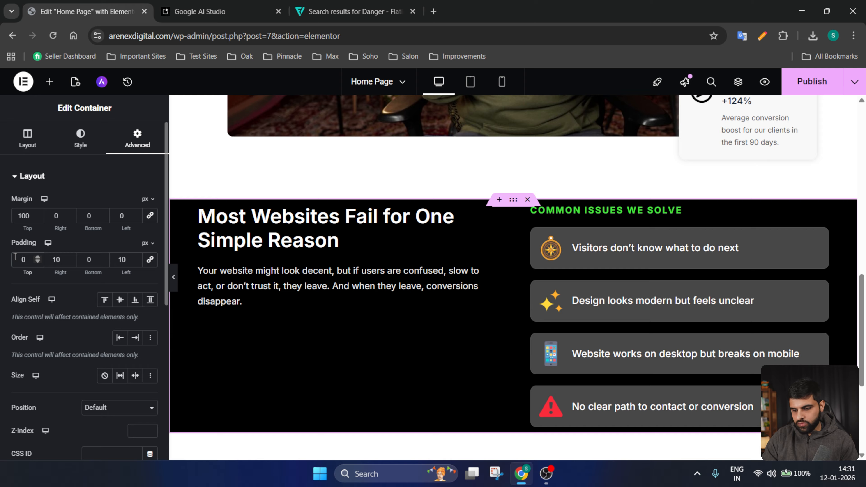
text(6)
key(ctrl+a)
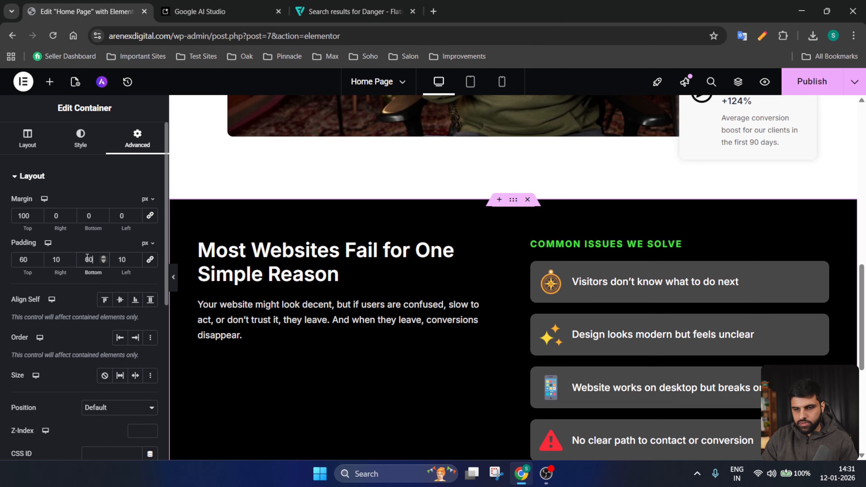
scroll(371, 264, down, 1)
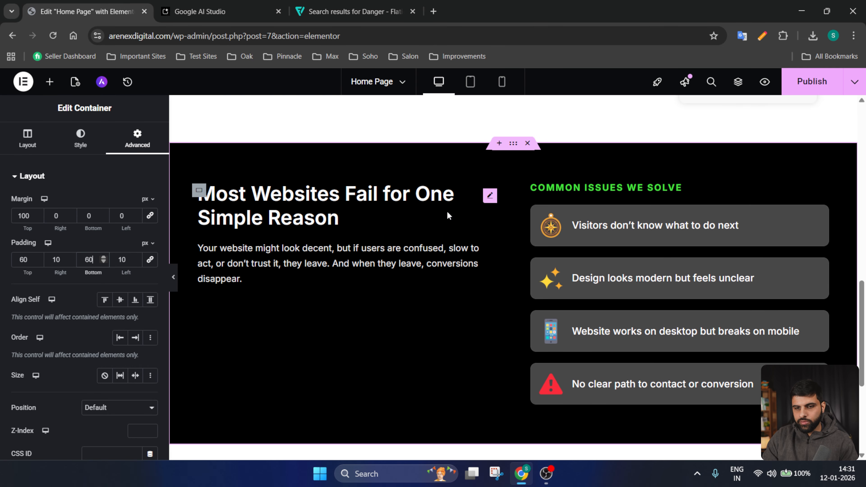
text(80)
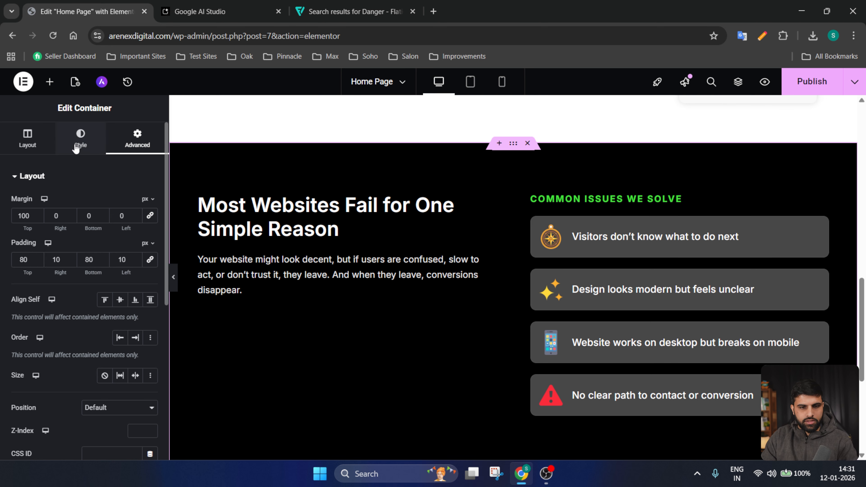
Switch the "Most Websites Fail" section container's background type to gradient.
click(75, 148)
click(120, 226)
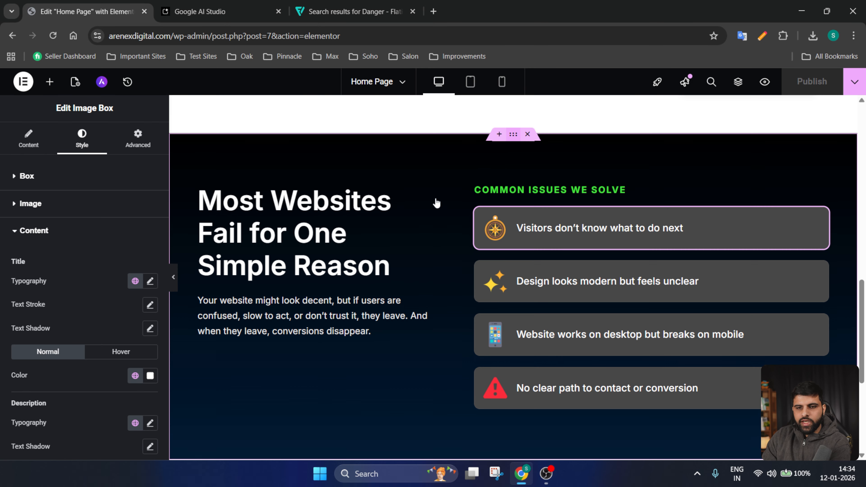
Set the width of the column holding the "Most Websites Fail" heading to 70%.
click(436, 203)
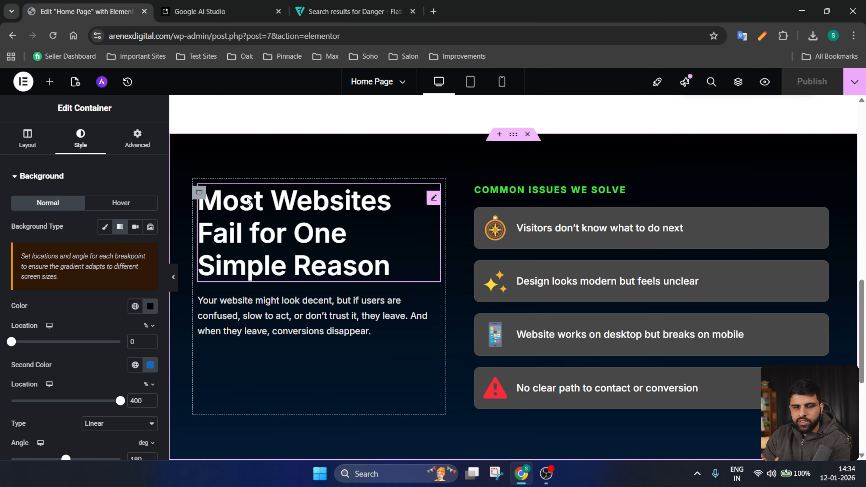
click(199, 192)
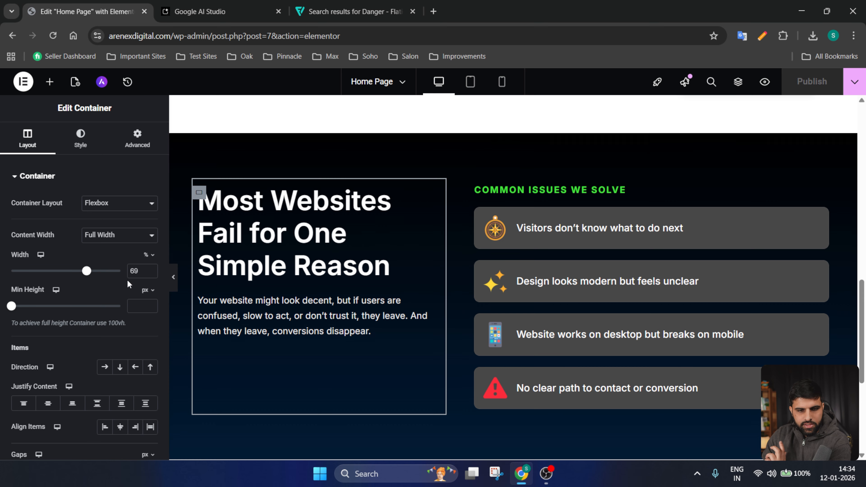
click(151, 269)
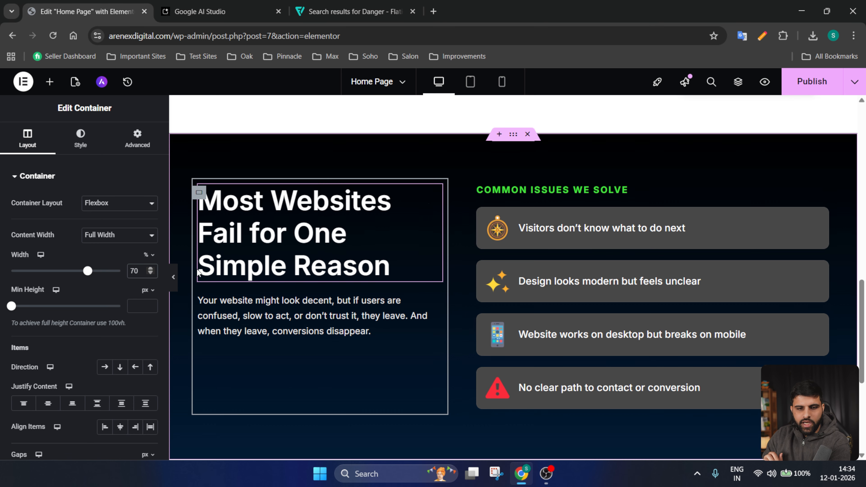
Review the home page from the hero to the "Most Websites Fail" section without the editing panel.
click(173, 277)
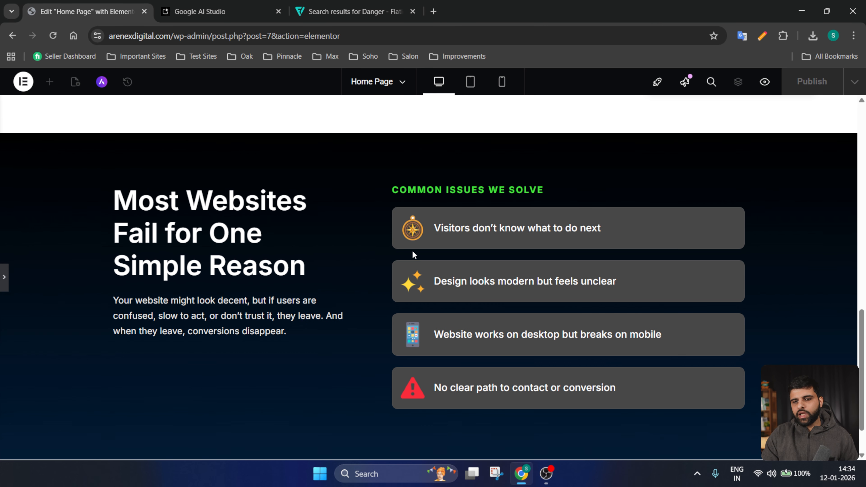
scroll(412, 253, down, 2)
scroll(423, 258, up, 7)
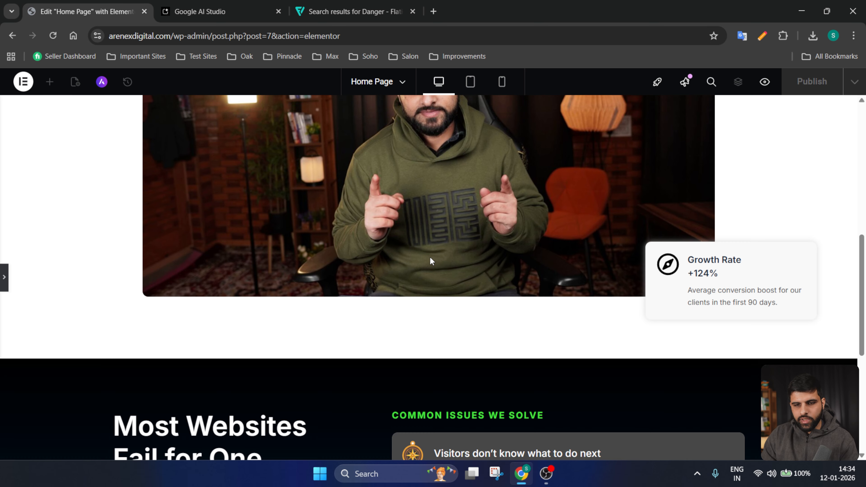
scroll(430, 260, down, 5)
scroll(429, 260, down, 3)
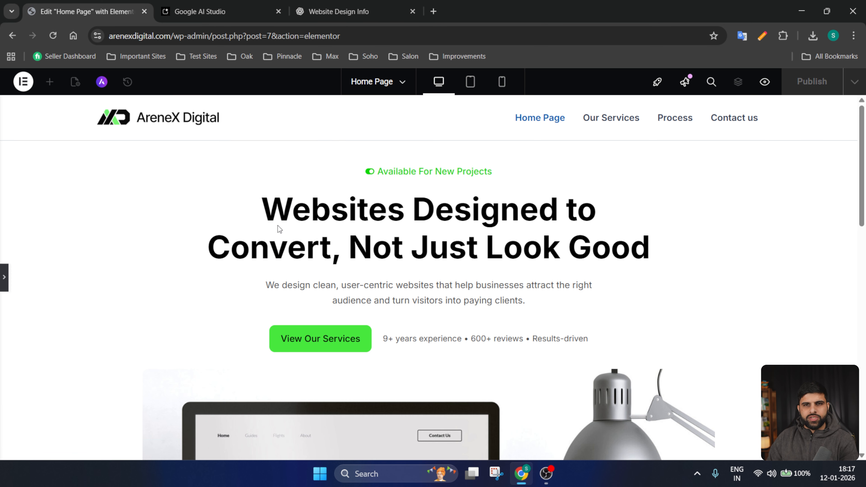
scroll(355, 219, down, 10)
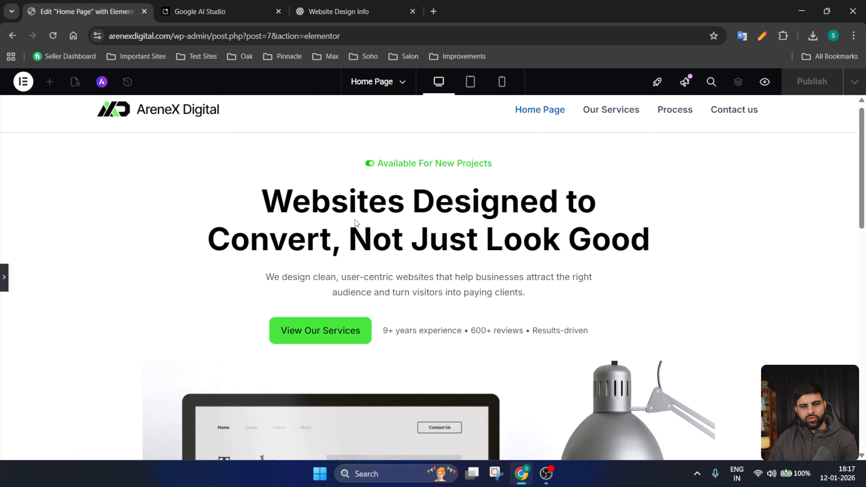
scroll(354, 219, up, 3)
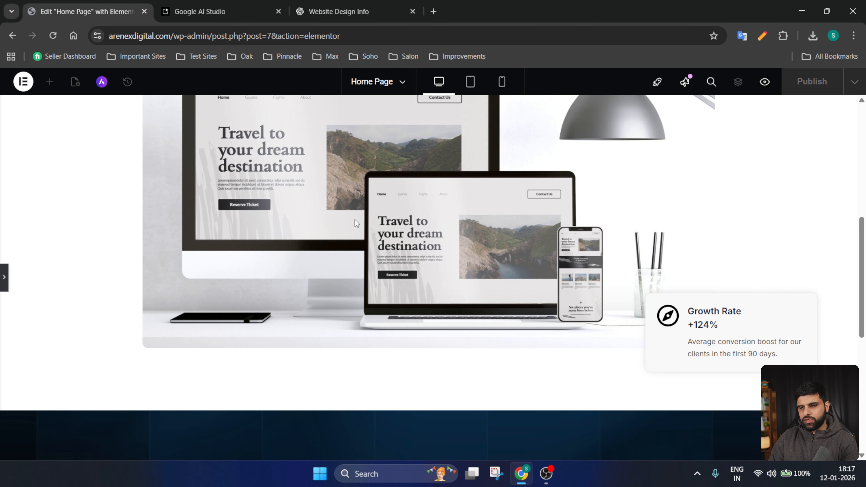
scroll(355, 220, down, 9)
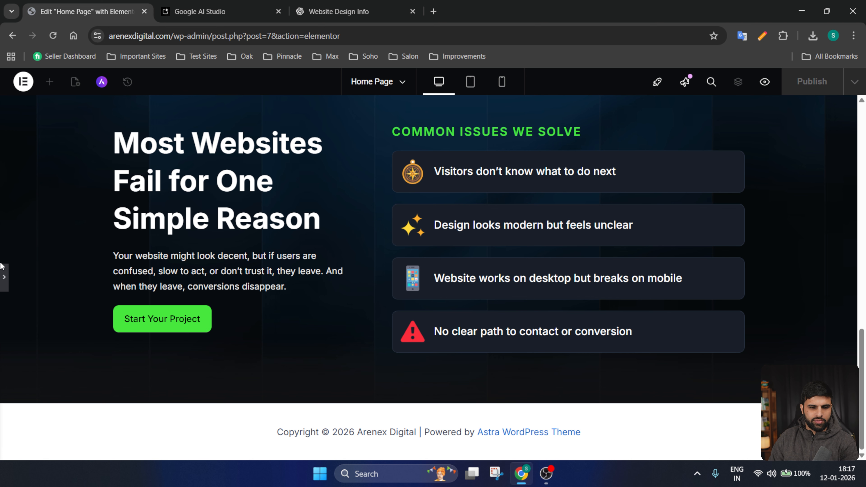
click(2, 276)
Switch to the Google AI Studio page and examine its "We Design With Users First, Always" and "What We Help You With" sections.
click(205, 11)
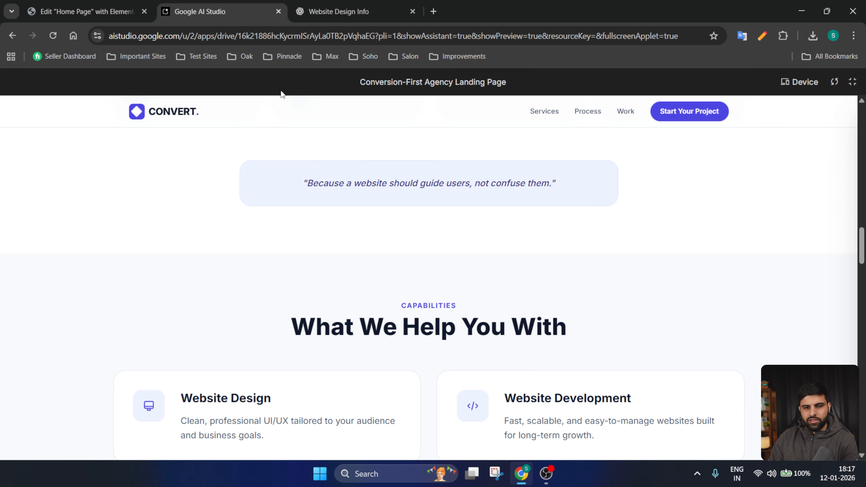
scroll(359, 179, up, 11)
scroll(350, 269, down, 1)
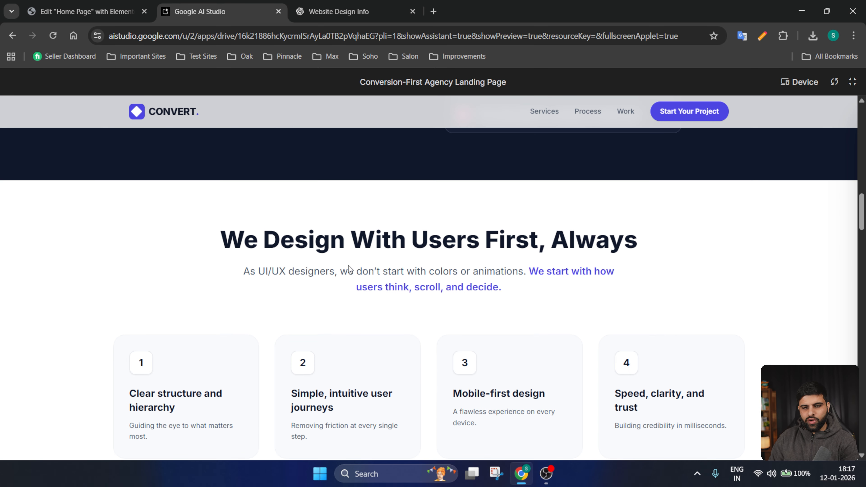
scroll(306, 270, down, 2)
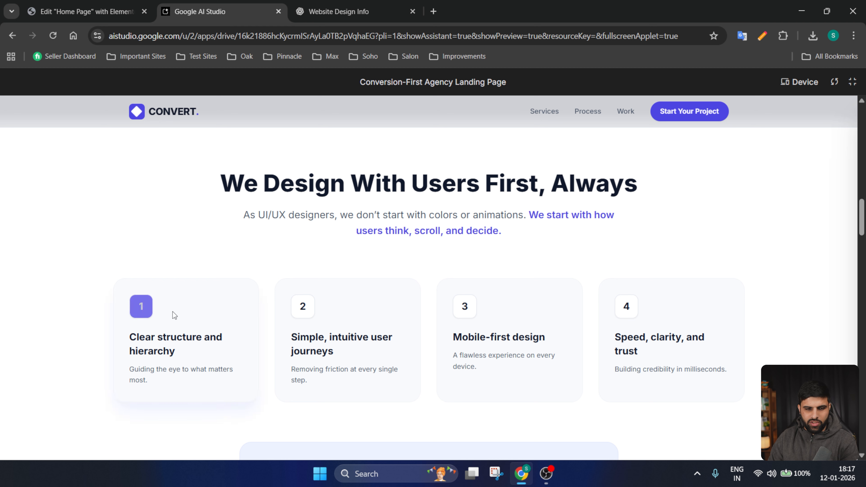
scroll(424, 299, down, 3)
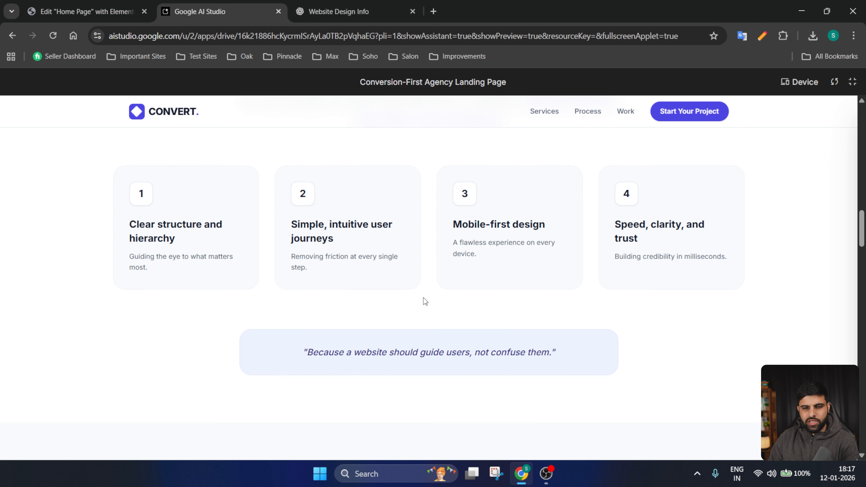
scroll(424, 296, down, 5)
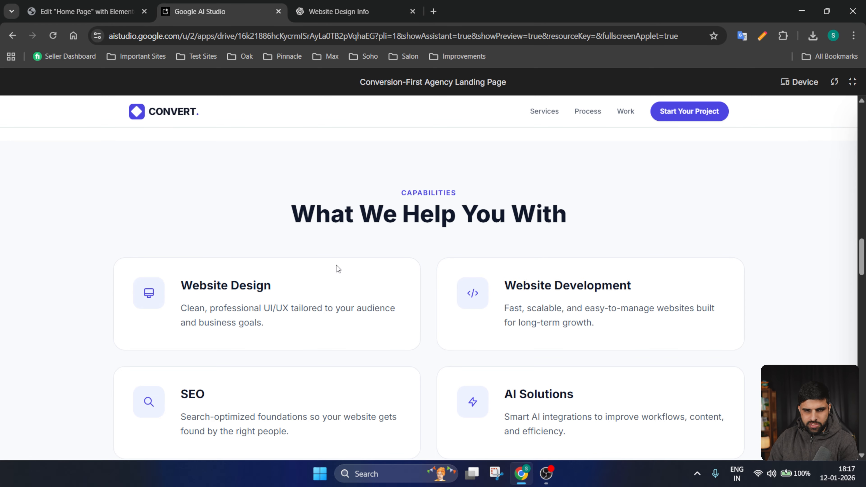
scroll(256, 278, down, 2)
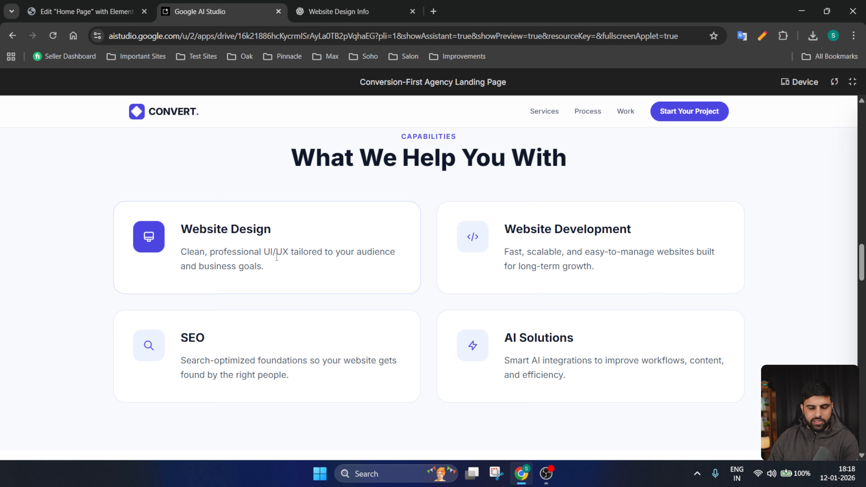
Switch back to the Elementor page and add an "Our Services" heading below the "Most Websites Fail" section.
click(85, 11)
scroll(467, 252, down, 3)
scroll(207, 224, down, 2)
click(50, 82)
drag(47, 315, 513, 308)
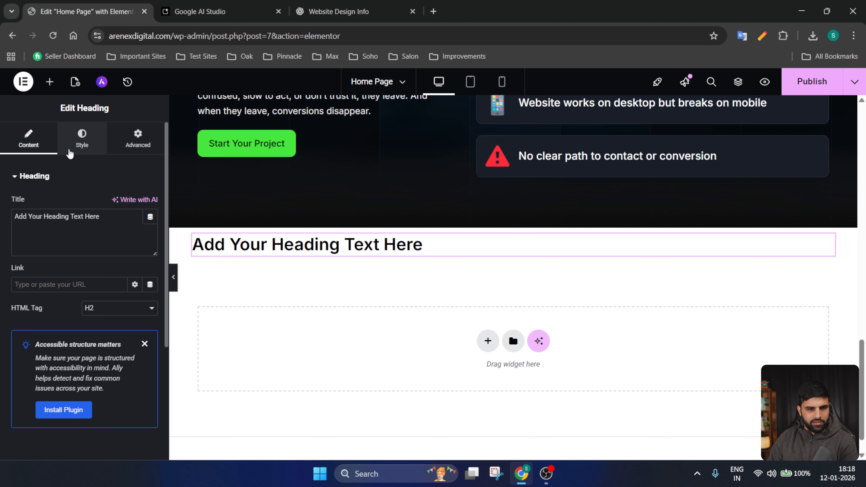
triple_click(89, 228)
text(Our Services)
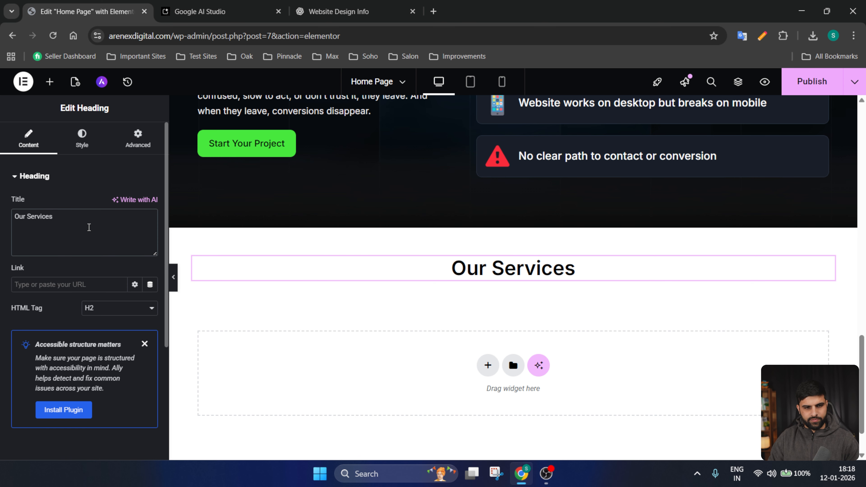
Check the service copy in ChatGPT, and in Elementor add a two-column flexbox container below "Our Services" with its first column 40% wide.
click(385, 7)
scroll(301, 194, up, 4)
scroll(300, 194, down, 1)
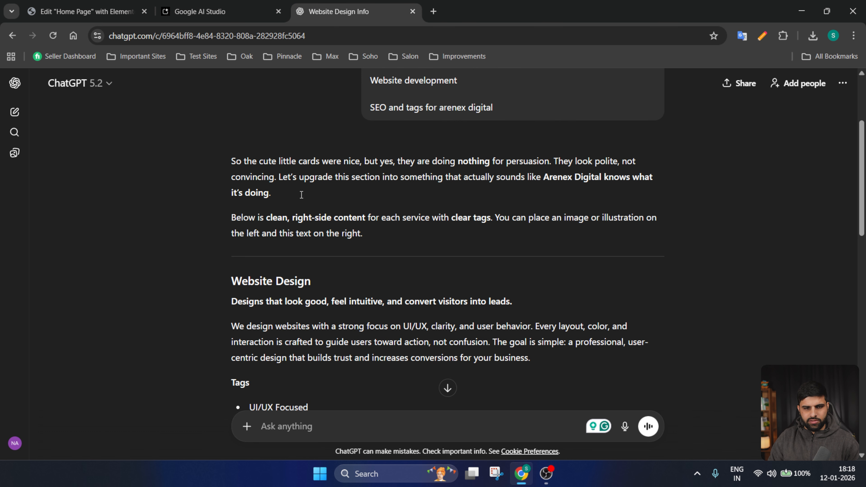
key(ctrl+1)
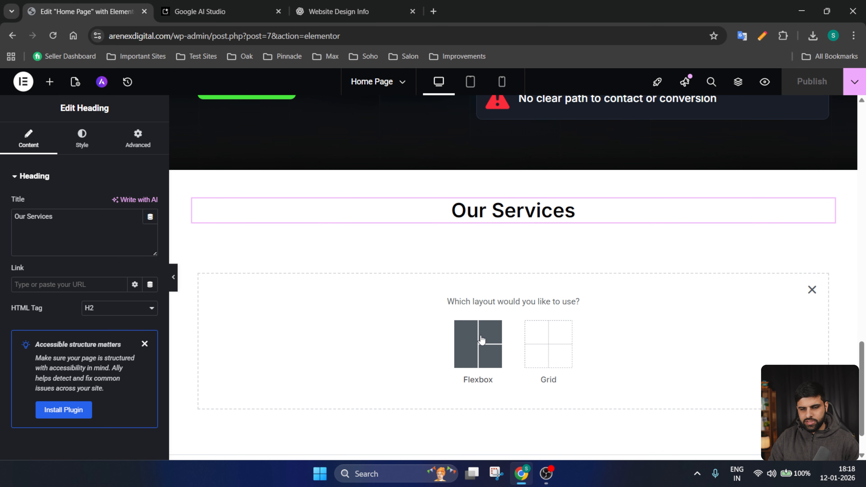
click(481, 340)
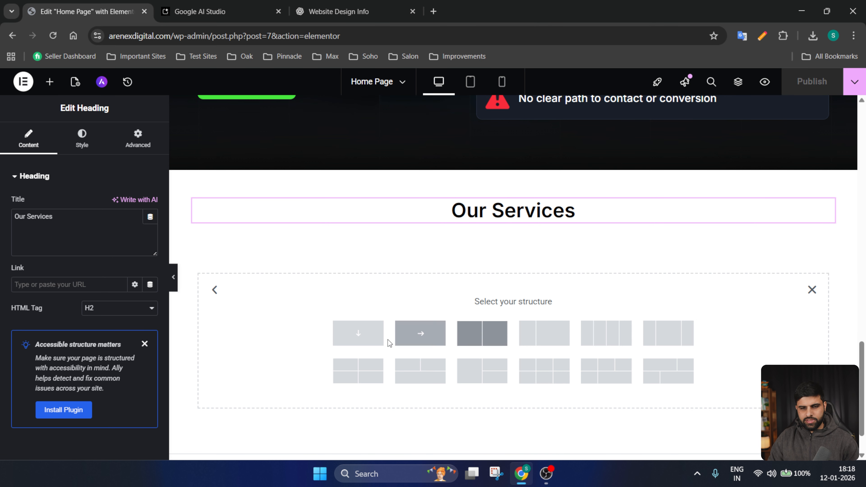
click(482, 333)
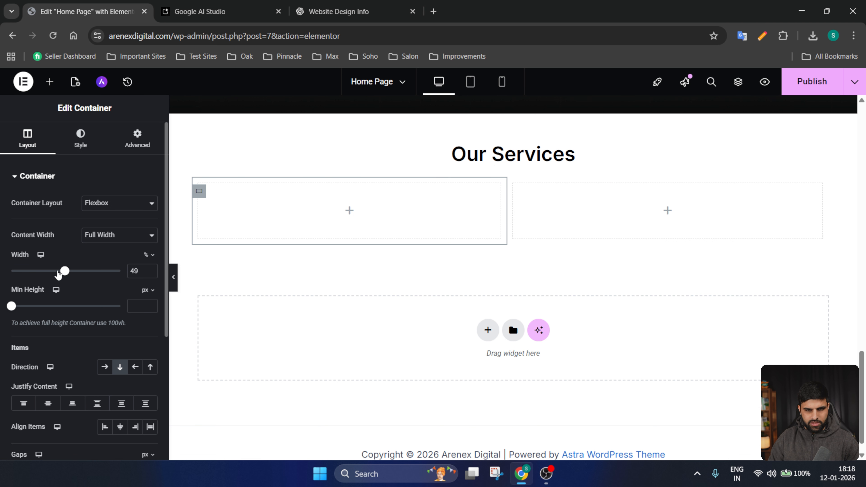
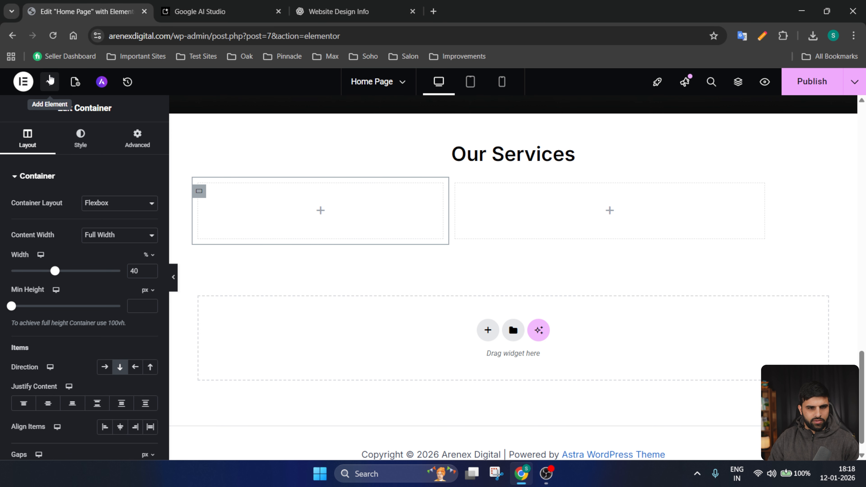
Add an image widget to the first column and fill it with 16884.jpg from the media library.
click(50, 79)
drag(124, 308, 307, 225)
click(92, 246)
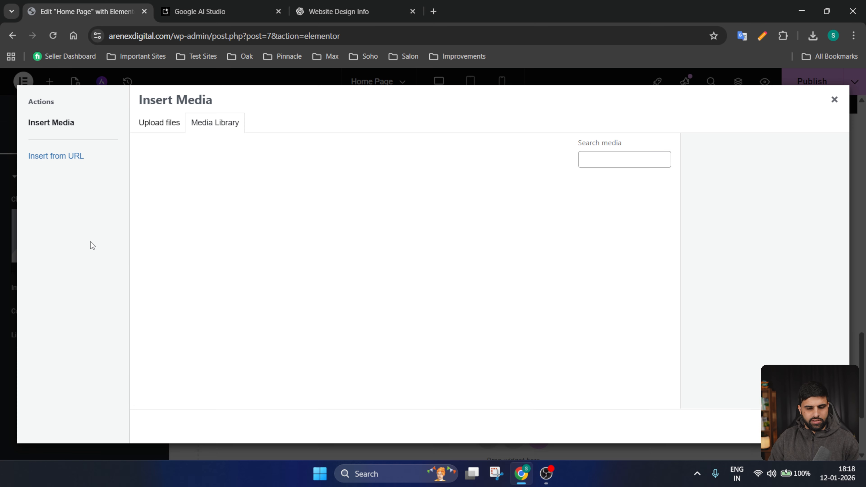
click(270, 223)
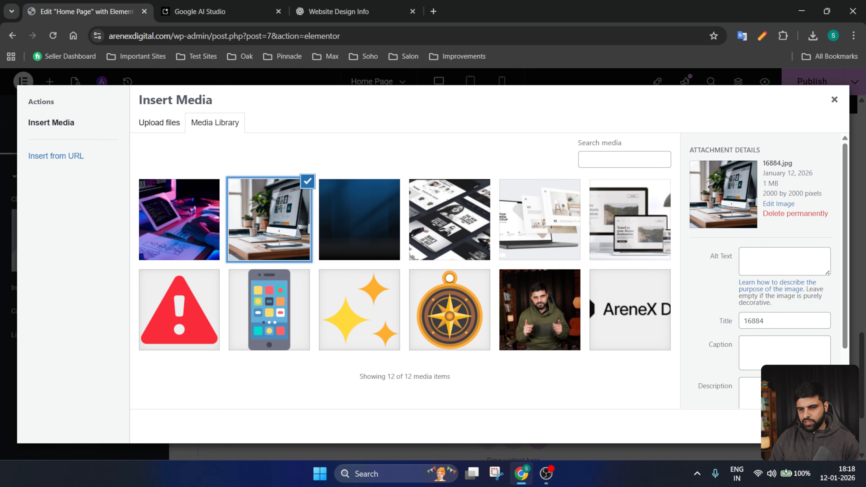
click(822, 427)
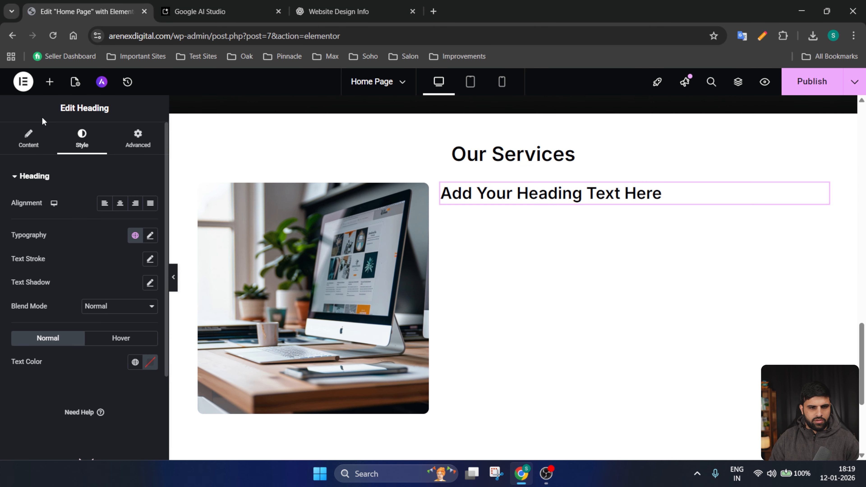
Title the second column's heading "Website Design" and add the text beginning "Designs that look good, feel intuitive, and convert visitors into leads." below it.
click(31, 139)
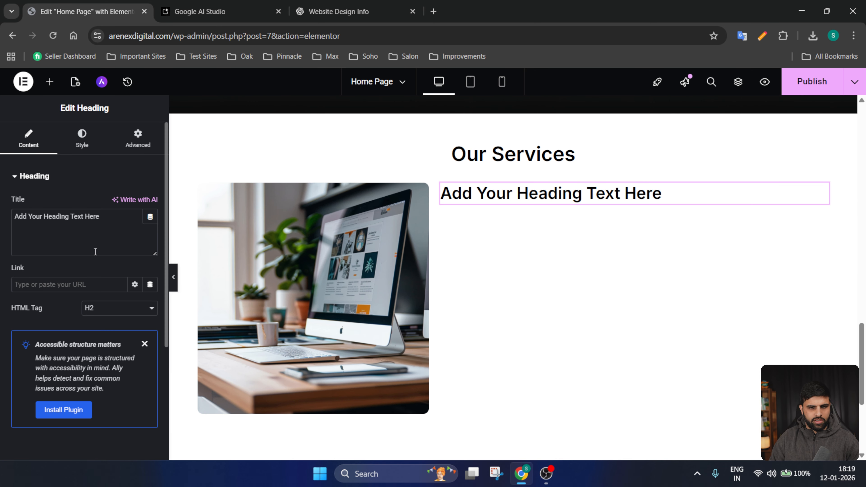
text(Website Design)
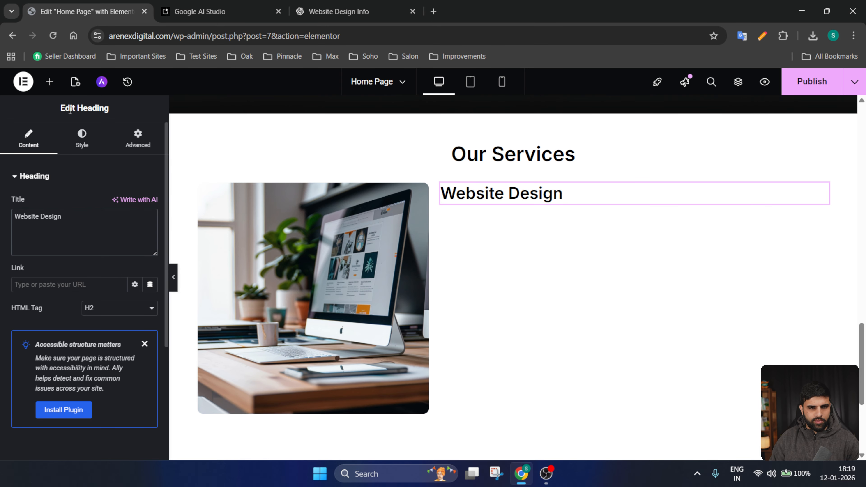
click(50, 82)
drag(56, 361, 531, 198)
click(94, 281)
key(ctrl+a)
text(Designs that look good, feel intuitive, and convert visitors into leads. We design websites with a strong focus on UI/UX, clarity, and user behavior. Every layout, color, and interaction is crafted to guide users toward action, not confusion. The goal is simple: a professional, user-centric design that builds trust and increases conversions for your business.)
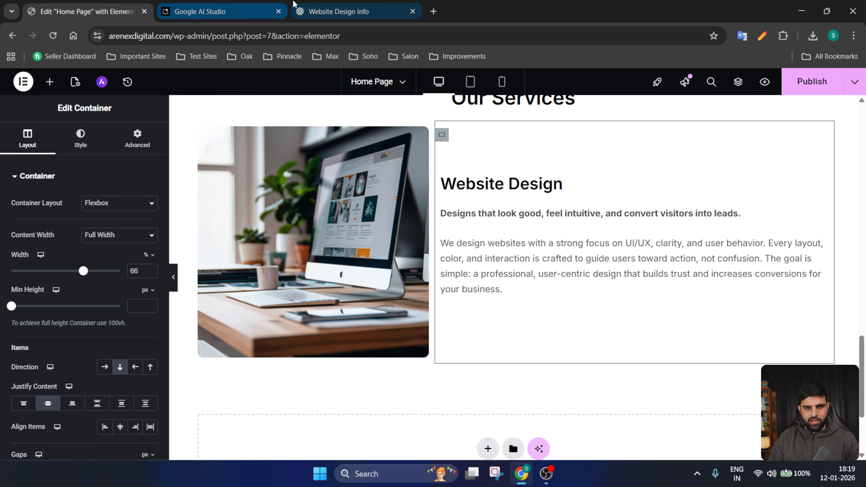
Switch to the ChatGPT page and select the "UI/UX Focused" tag text under Website Design.
click(227, 5)
click(328, 11)
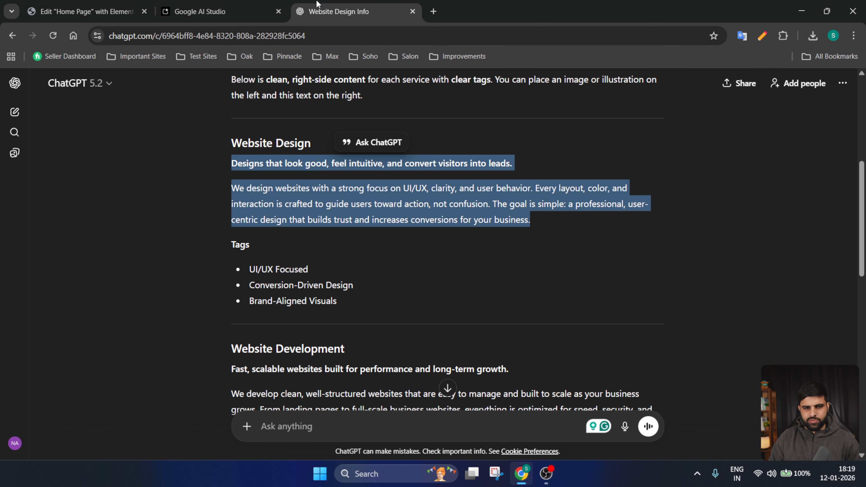
scroll(259, 199, down, 2)
drag(249, 213, 339, 246)
click(251, 207)
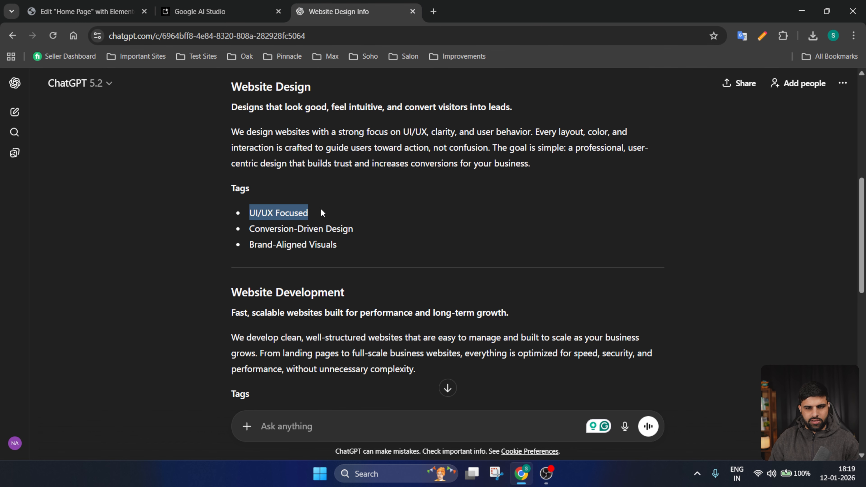
Switch back to the Elementor page, add a container below the Website Design text, and place a "UI/UX Focused" button in it.
click(86, 11)
click(57, 86)
drag(44, 224, 574, 275)
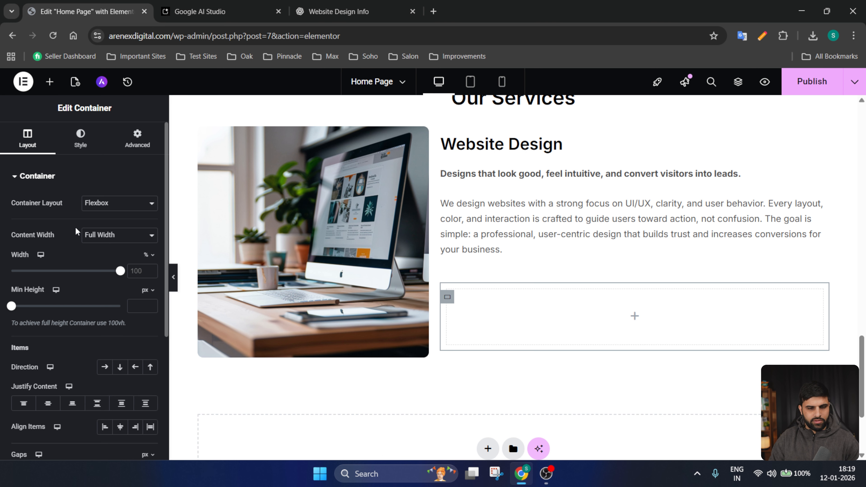
click(50, 81)
text(butt)
drag(59, 192, 587, 326)
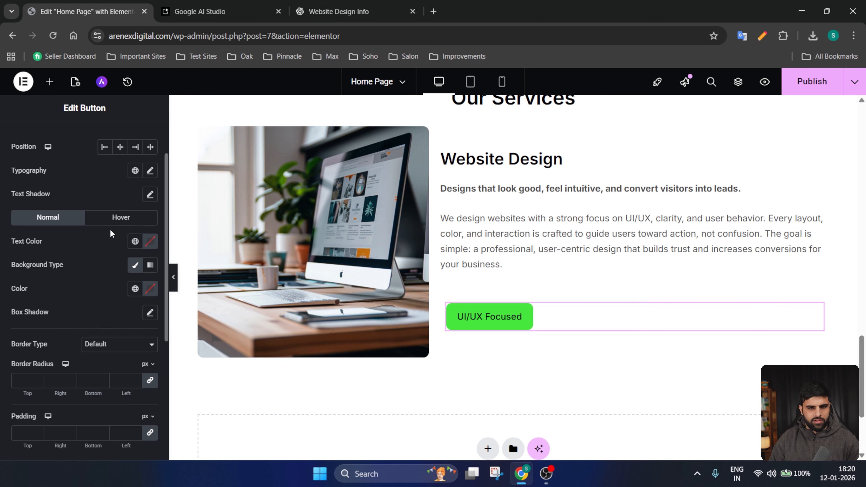
Make the "UI/UX Focused" button's background colour fully transparent.
scroll(135, 276, down, 3)
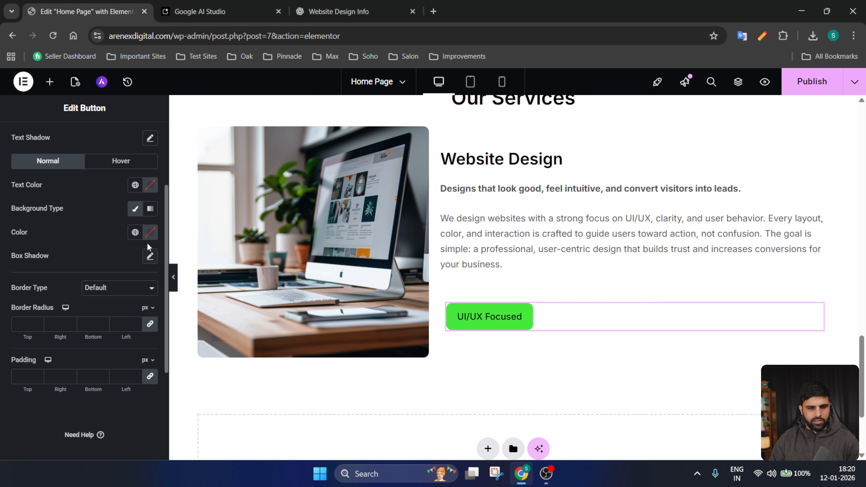
click(150, 233)
drag(136, 380, 85, 380)
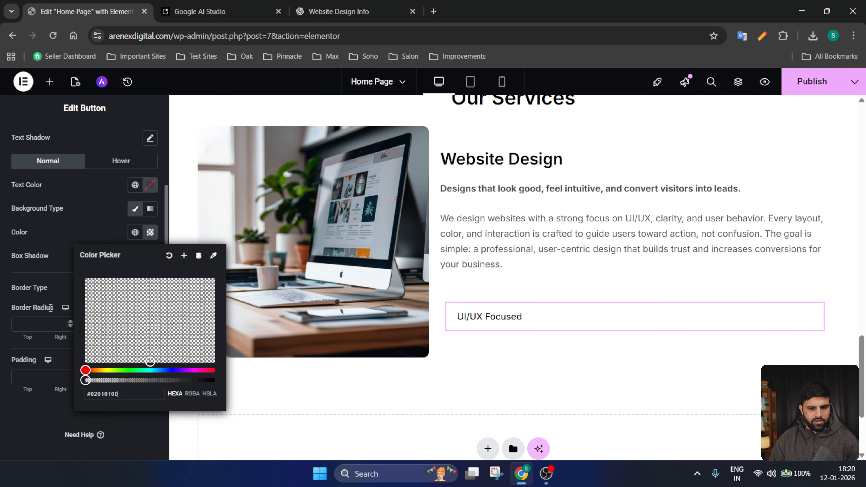
Give the "UI/UX Focused" button a solid 1 px border in a global green colour.
click(51, 308)
click(122, 287)
click(103, 328)
click(37, 325)
text(1)
click(134, 356)
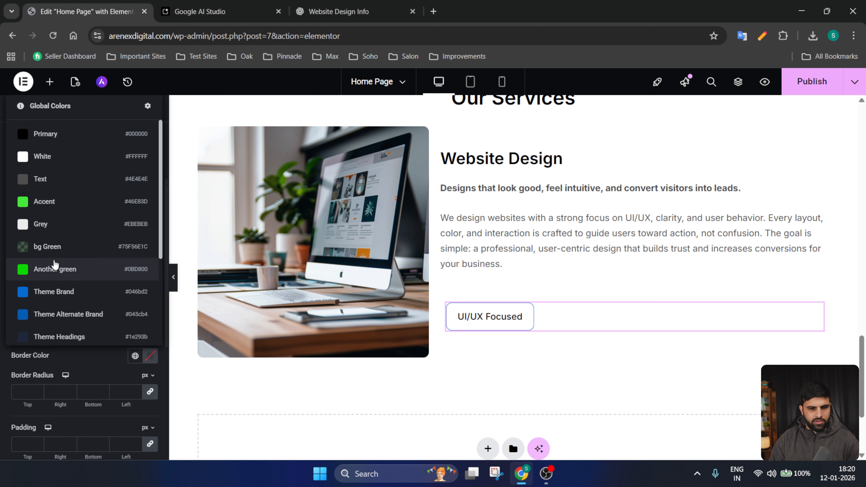
click(38, 247)
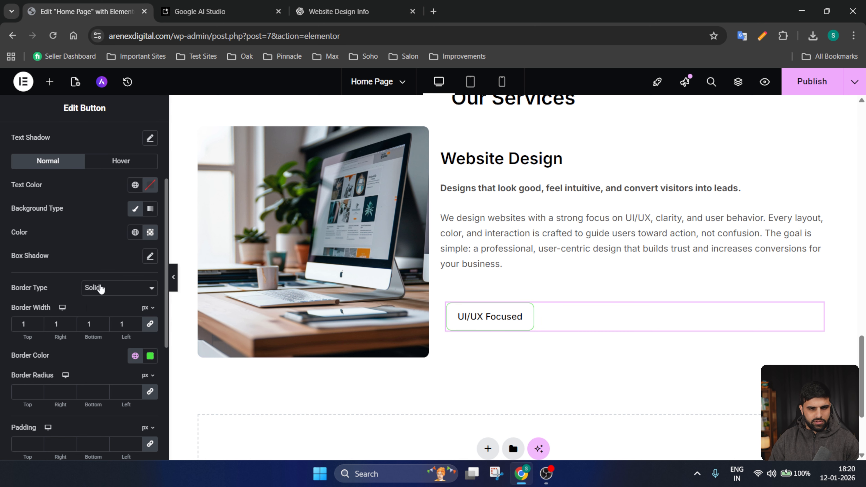
Set the "UI/UX Focused" button's text colour to the global "Another green" and its padding to 10 px on all sides.
scroll(92, 283, up, 2)
click(135, 241)
click(54, 372)
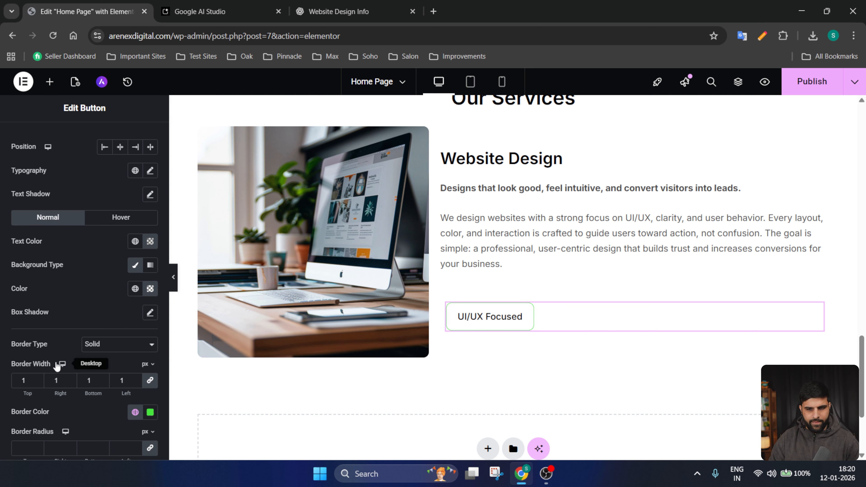
scroll(41, 371, down, 4)
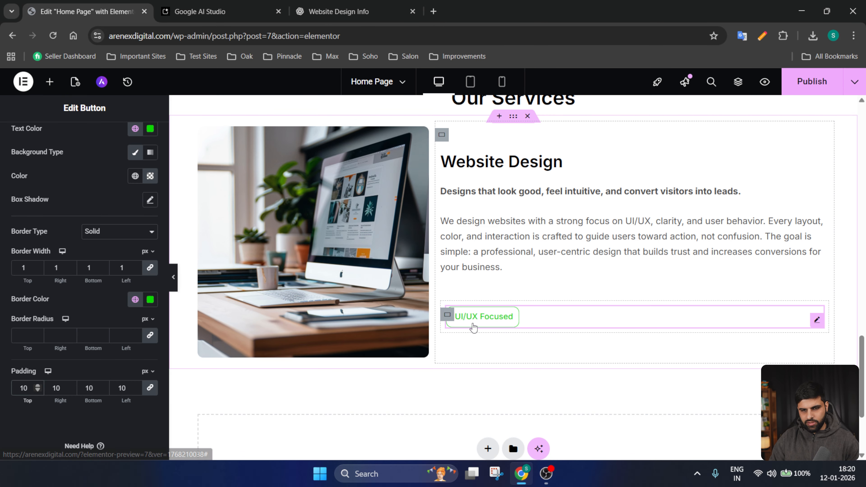
Duplicate the button into "Conversion-Driven Design" and "Brand-Aligned Visuals" tags, and lay the tag container's items out in a row.
right_click(472, 316)
click(507, 234)
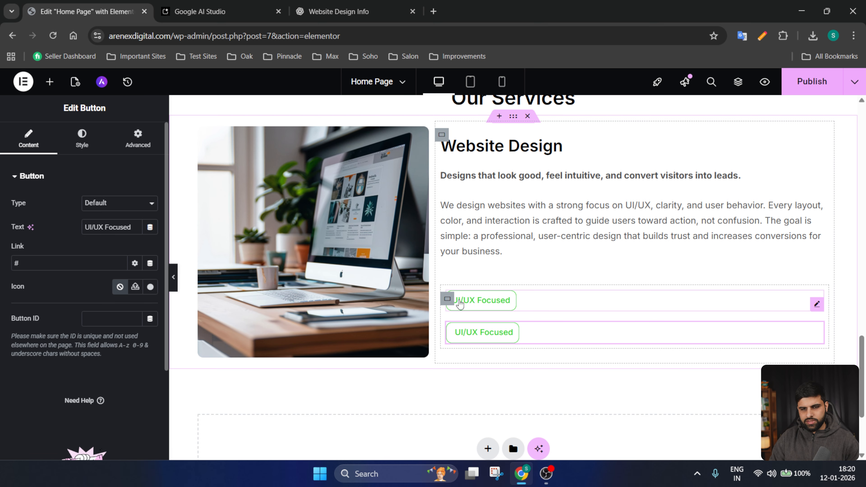
click(447, 299)
click(105, 367)
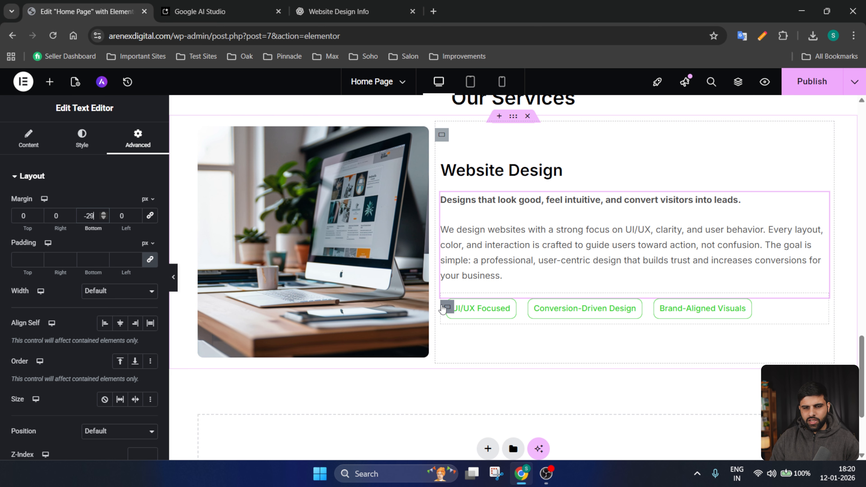
Move the tag row between the "Website Design" heading and its description, and add a "Know More" button below the description.
drag(442, 309, 477, 209)
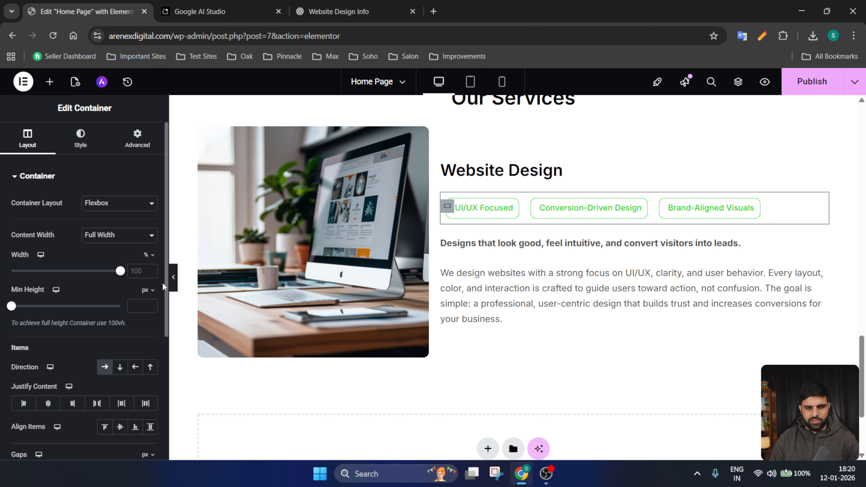
scroll(467, 204, down, 2)
click(50, 82)
text(but)
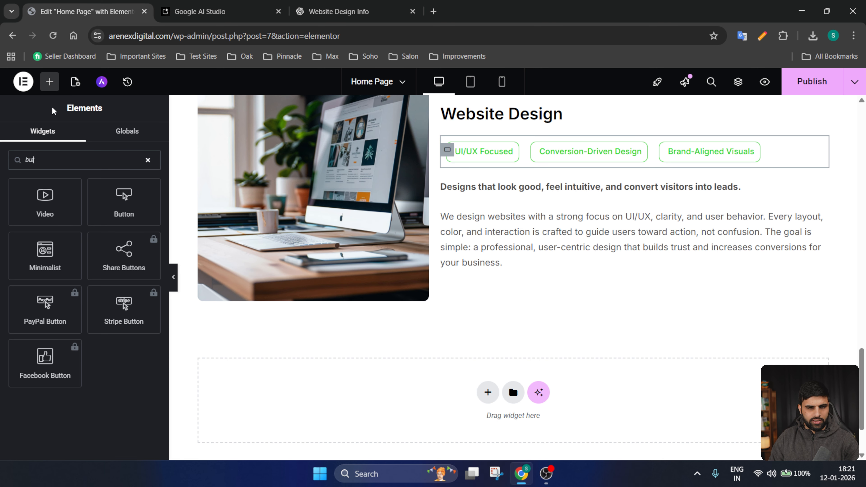
drag(123, 202, 557, 253)
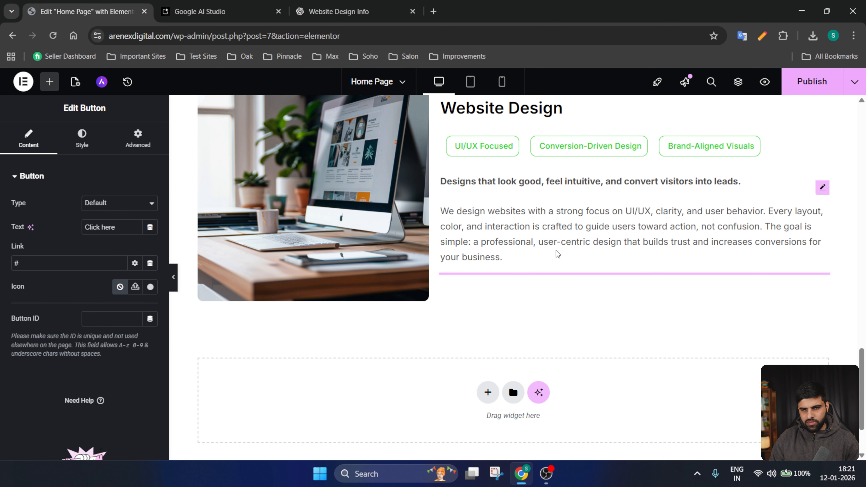
scroll(520, 252, up, 1)
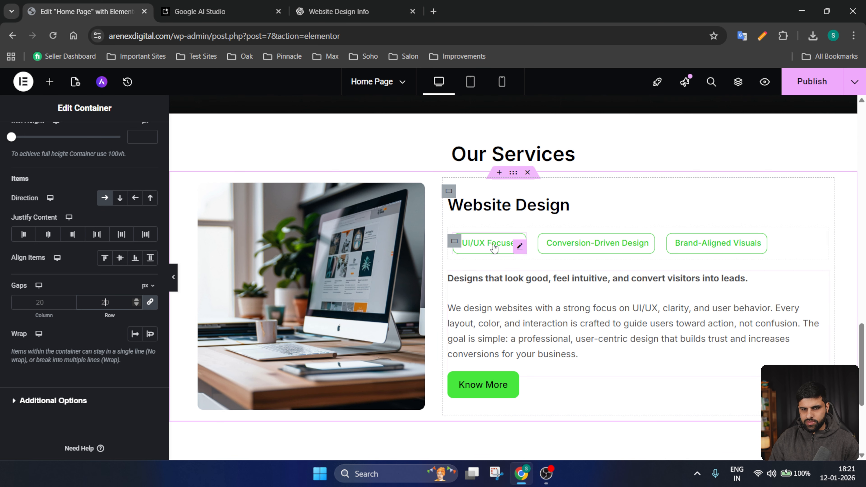
Set the padding of the container holding the three tags to 0 on all sides.
click(455, 241)
click(110, 142)
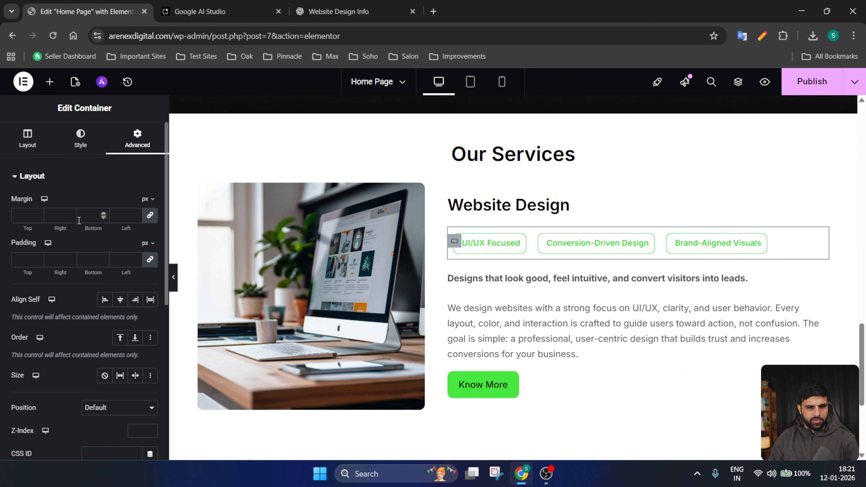
click(24, 260)
text(0)
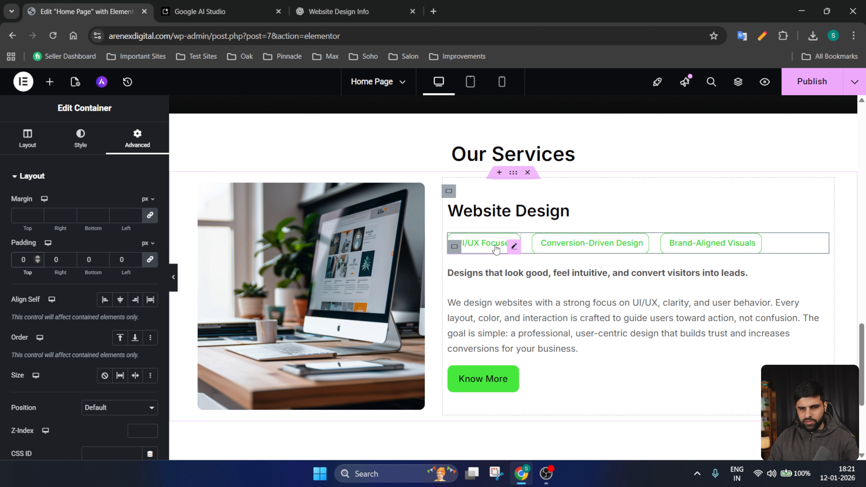
Change the "UI/UX Focused" tag's text colour to the global "Text" colour.
click(485, 243)
click(81, 136)
scroll(85, 273, down, 2)
click(135, 241)
scroll(68, 317, down, 1)
scroll(61, 310, up, 2)
scroll(56, 320, down, 2)
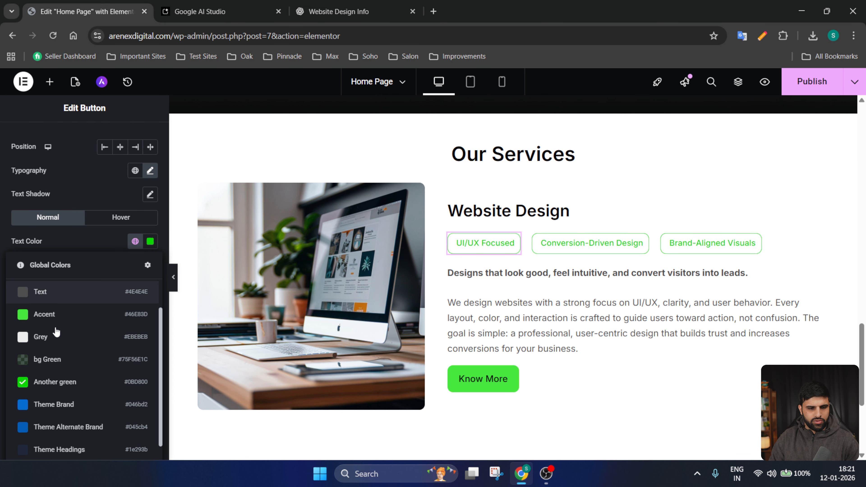
click(63, 287)
Change the "UI/UX Focused" tag's border colour to the global "Text" colour.
right_click(495, 242)
scroll(74, 300, down, 2)
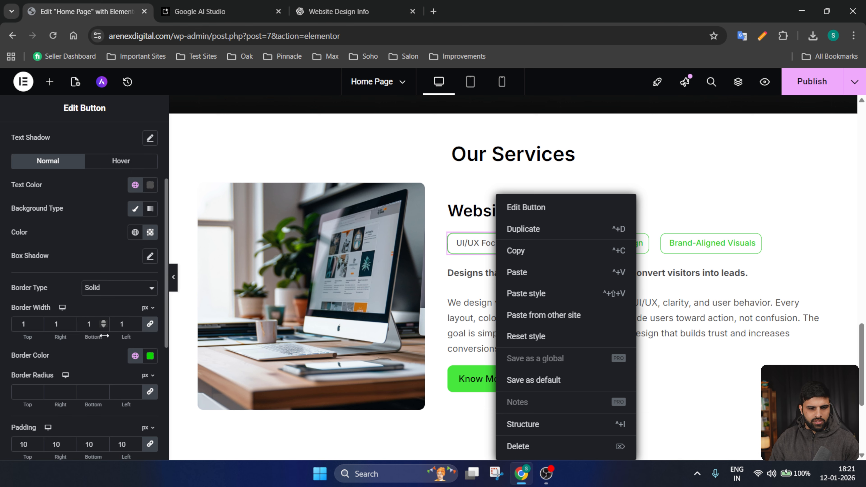
click(131, 355)
click(26, 181)
Copy the "UI/UX Focused" tag's style onto the "Conversion-Driven Design" and "Brand-Aligned Visuals" tags.
right_click(491, 243)
click(512, 260)
right_click(591, 243)
click(618, 292)
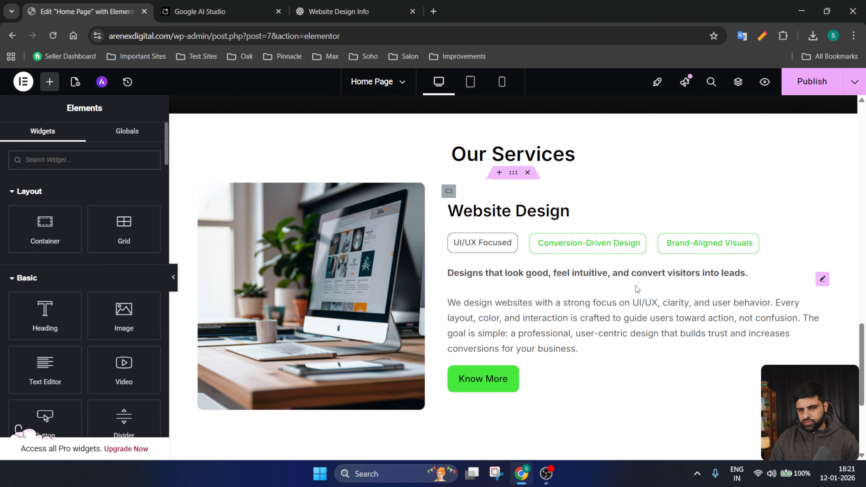
right_click(706, 245)
click(725, 294)
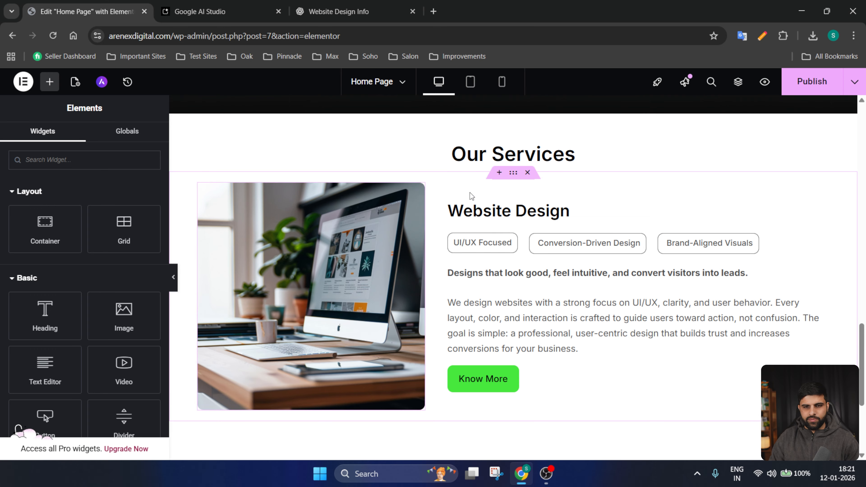
Duplicate the whole "Website Design" service block container in the "Our Services" section.
scroll(633, 254, down, 1)
scroll(577, 215, down, 3)
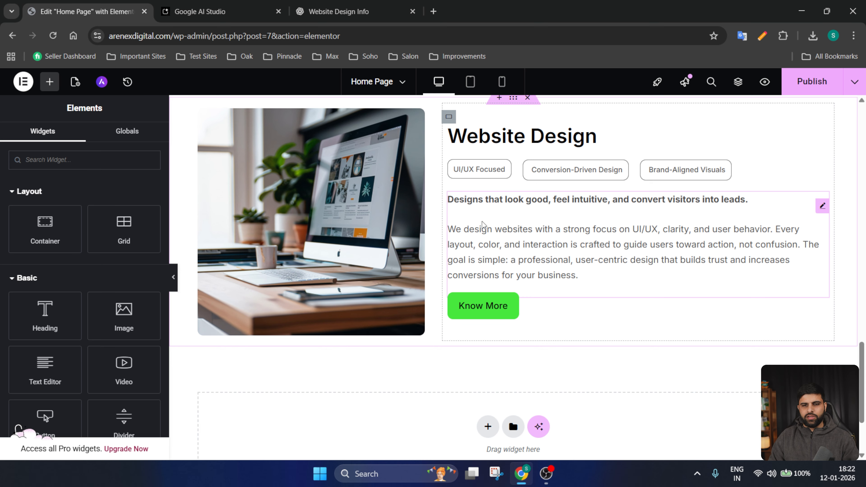
scroll(482, 227, up, 3)
right_click(513, 155)
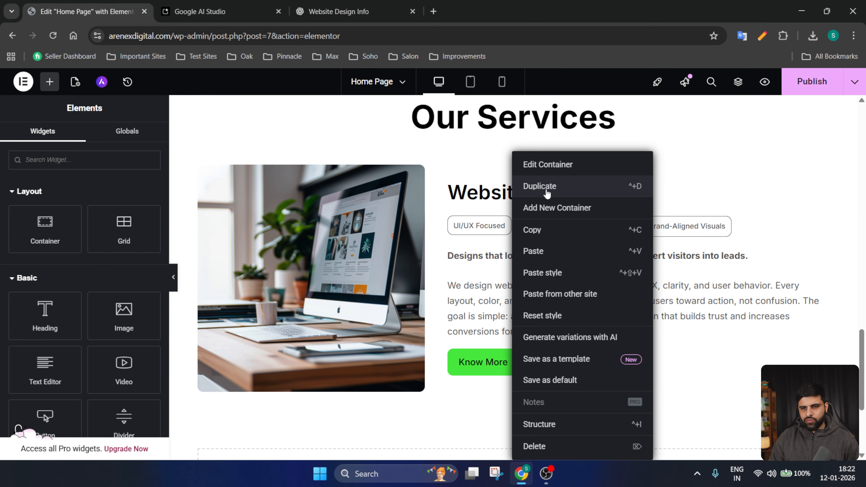
click(532, 187)
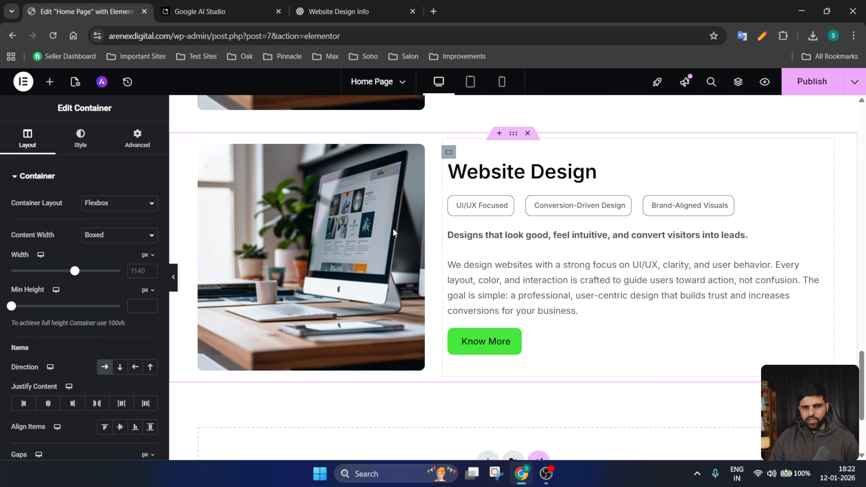
Replace the duplicated block's image with the purple-lit coding desk picture from the media library.
click(299, 221)
click(67, 228)
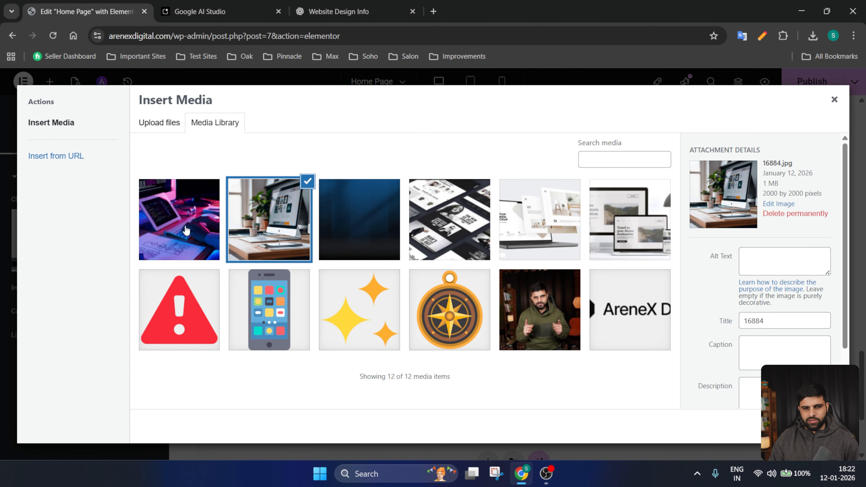
click(186, 230)
click(827, 426)
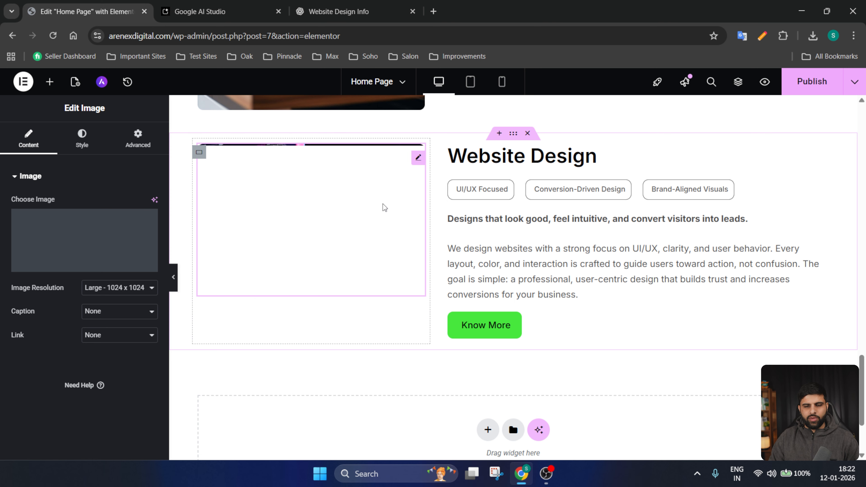
Set the first service block's image to 100% width and 380 px height, with object fit Cover.
scroll(326, 222, up, 5)
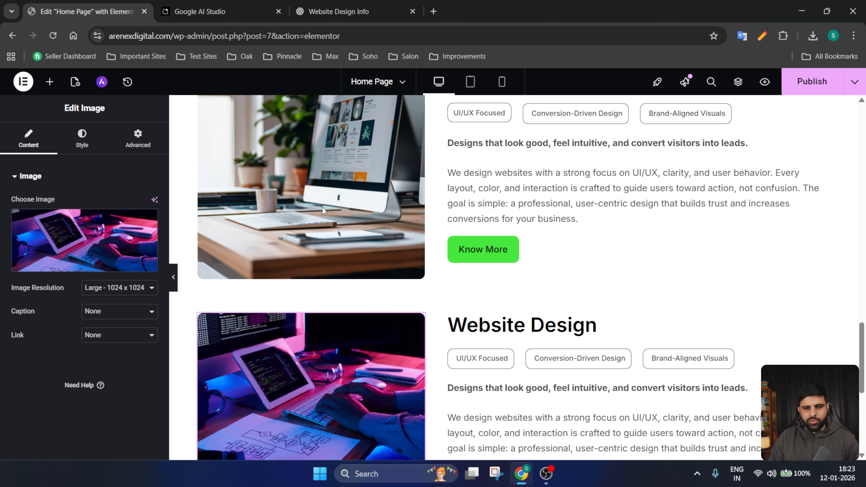
scroll(322, 205, up, 2)
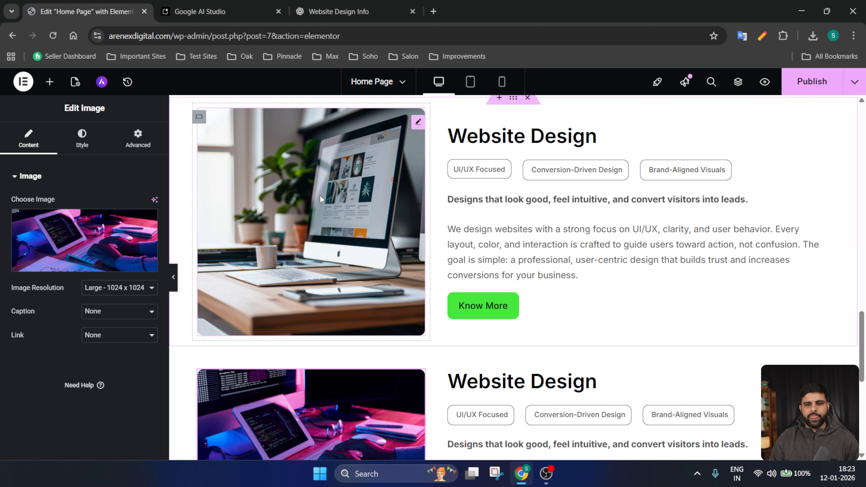
click(338, 190)
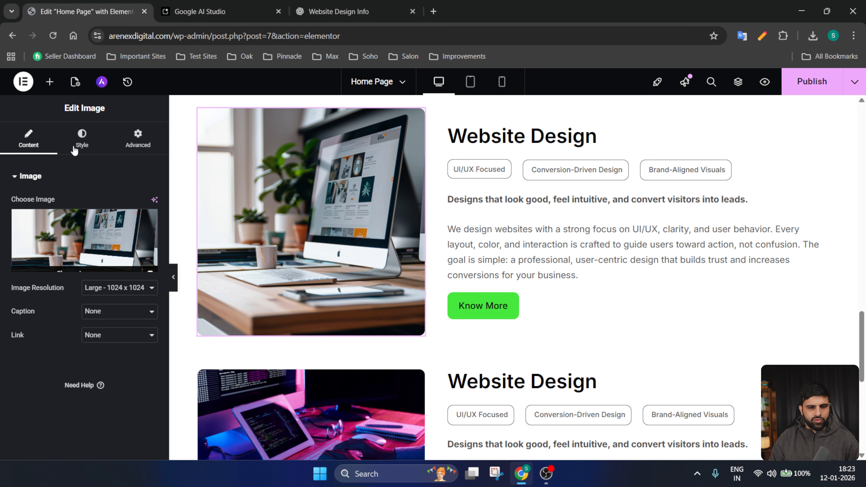
click(77, 137)
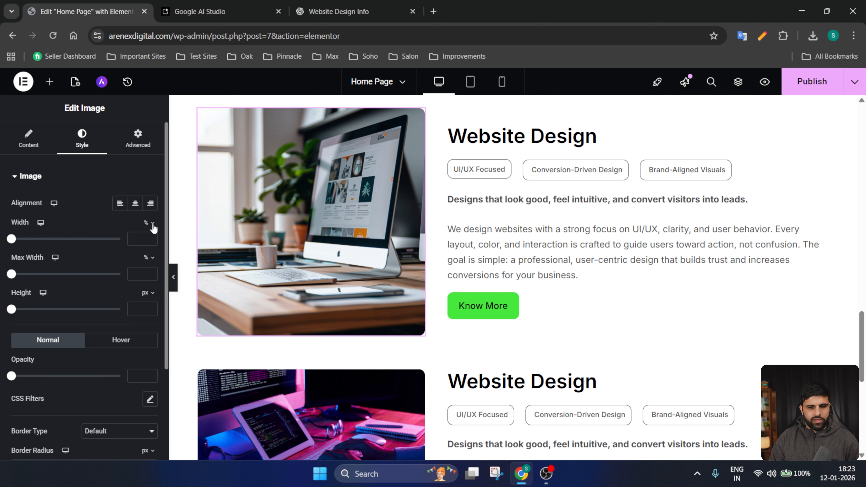
drag(11, 239, 120, 239)
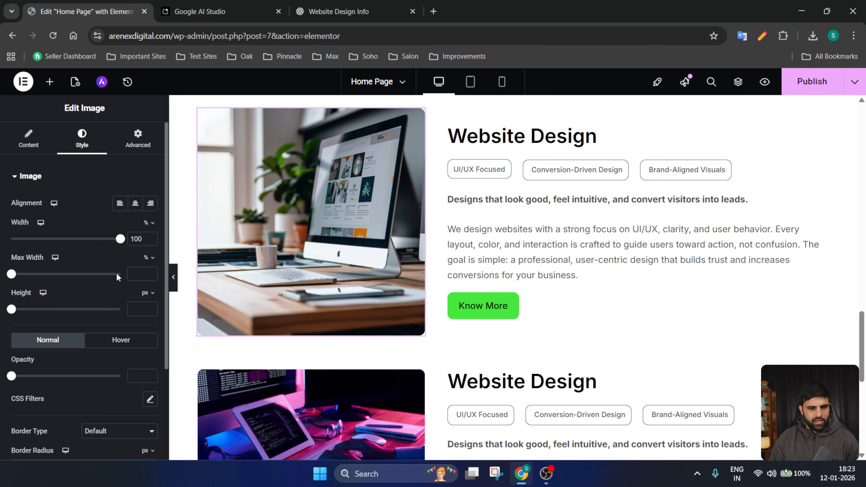
drag(12, 310, 87, 310)
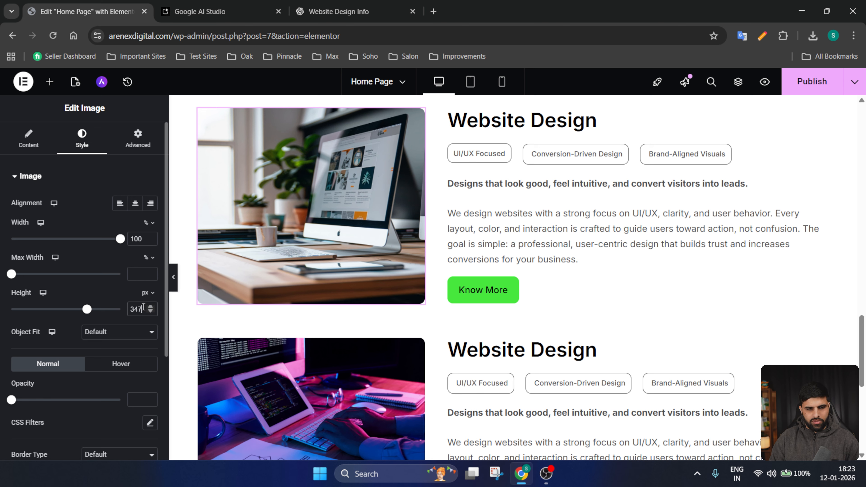
key(ctrl+a)
text(380)
key(ctrl+a)
click(125, 332)
click(93, 374)
scroll(368, 208, down, 5)
scroll(365, 207, up, 5)
Copy the first service image's style onto the coding desk image in the second block.
right_click(338, 193)
click(360, 244)
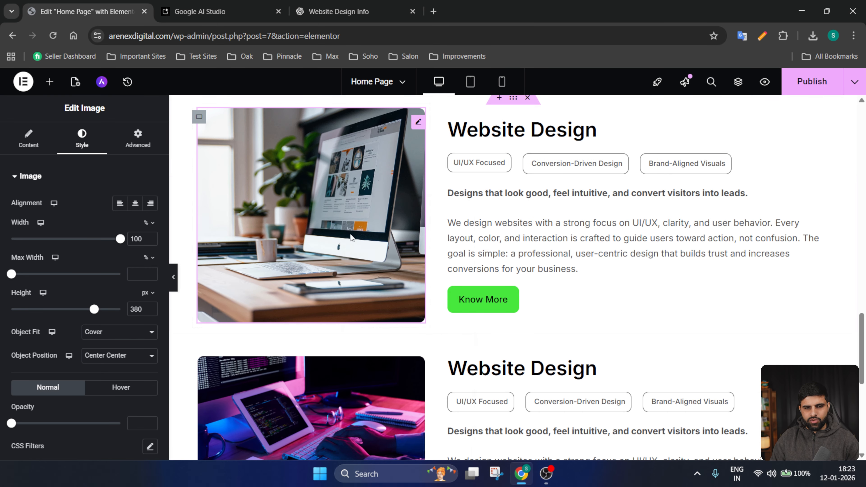
scroll(344, 241, down, 5)
right_click(333, 238)
click(369, 294)
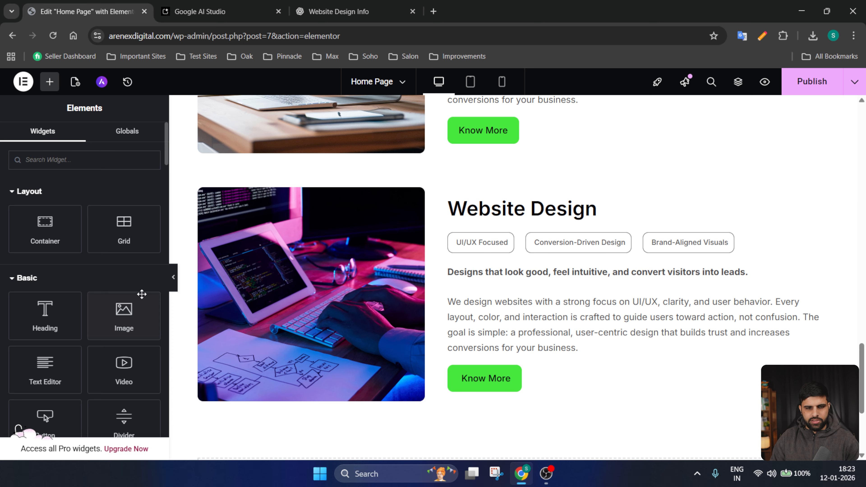
Review the "Our Services" section with the editing panel hidden, comparing the Website Design and Website Development blocks.
click(175, 279)
scroll(300, 240, up, 8)
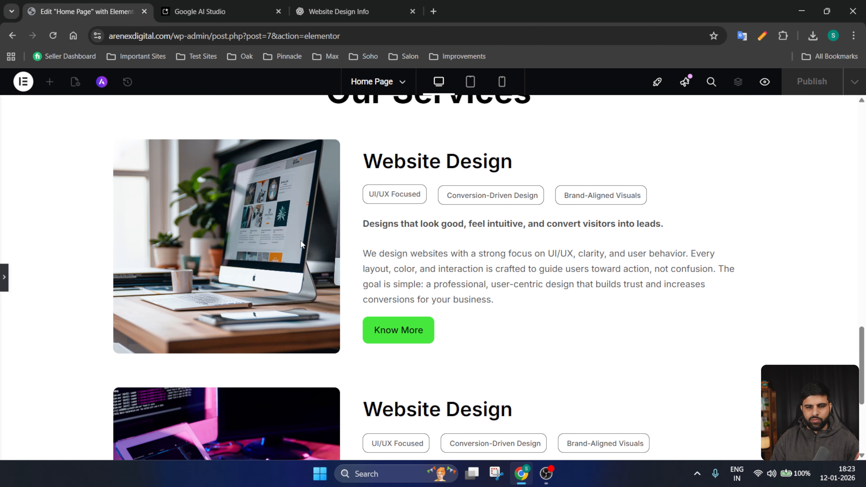
scroll(300, 239, down, 8)
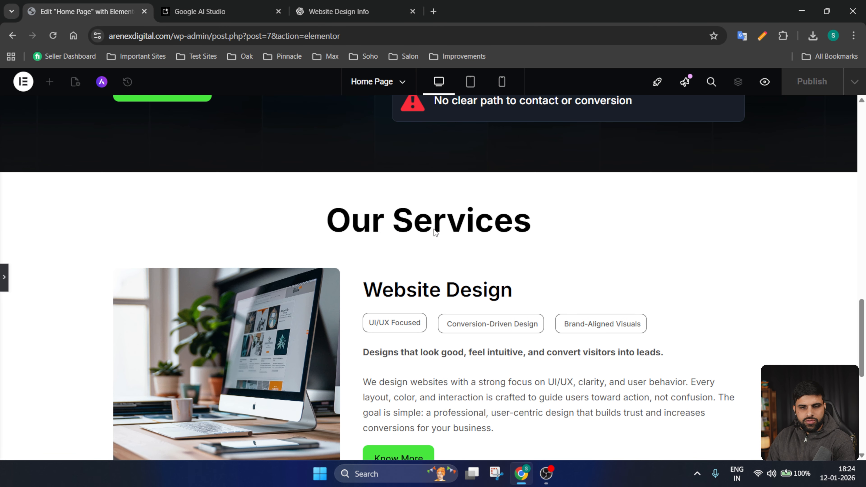
scroll(436, 233, down, 6)
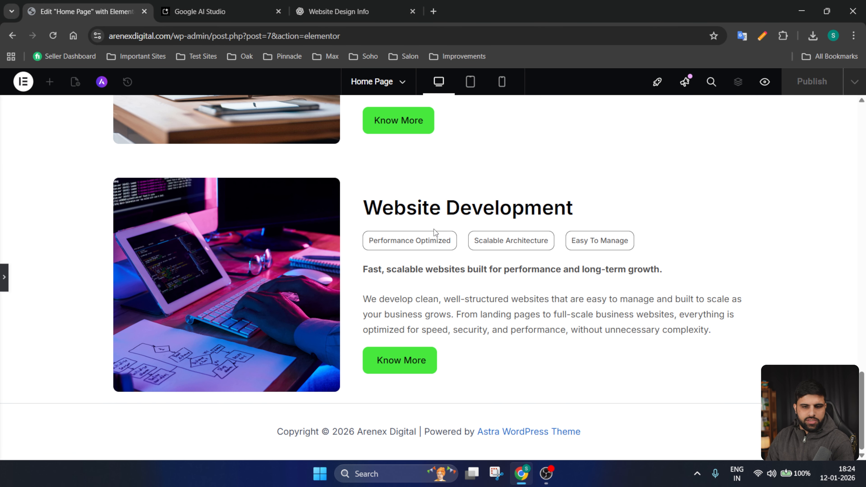
scroll(434, 228, up, 6)
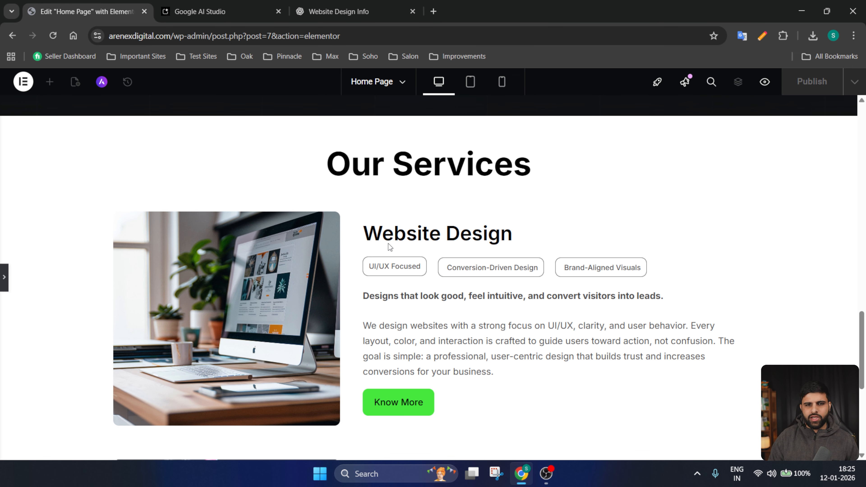
scroll(351, 202, down, 6)
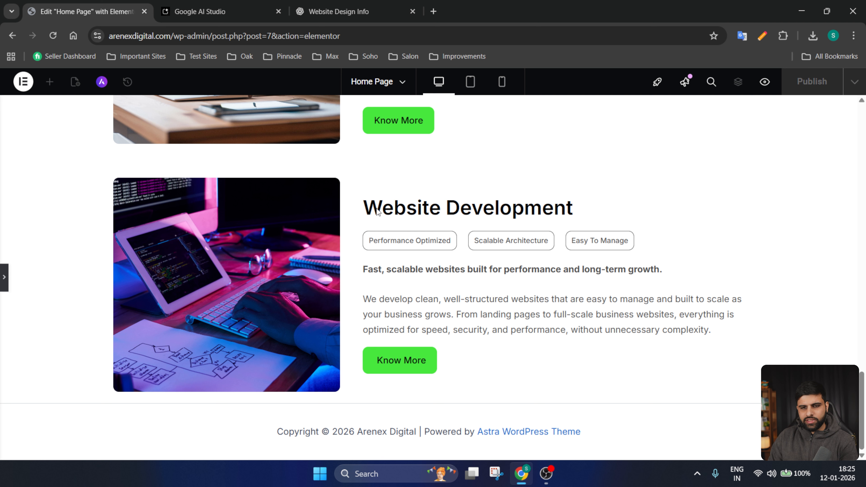
scroll(377, 209, up, 2)
scroll(402, 318, down, 2)
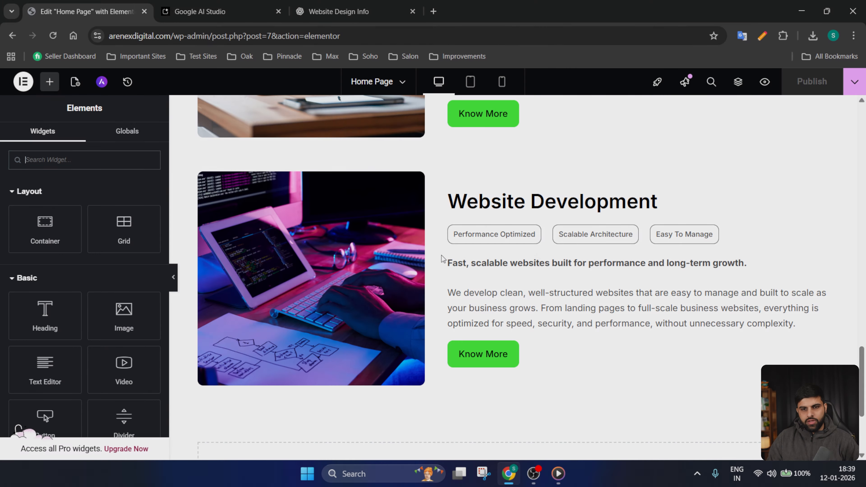
scroll(439, 258, up, 10)
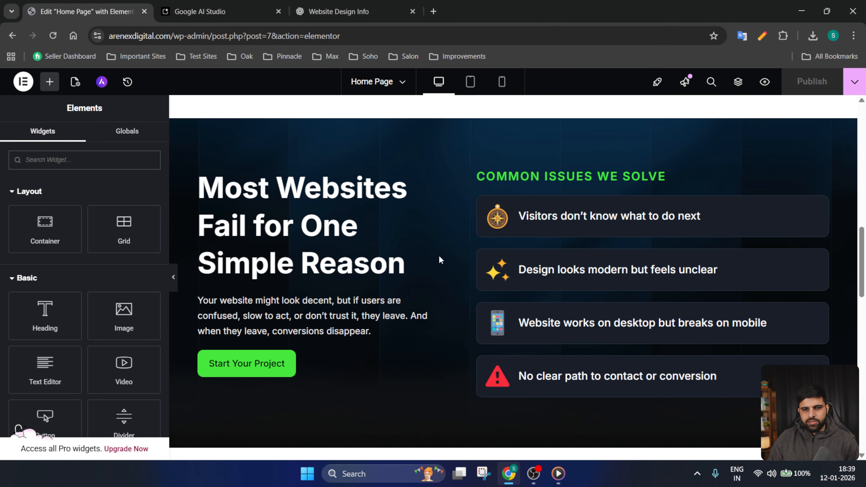
scroll(439, 255, down, 15)
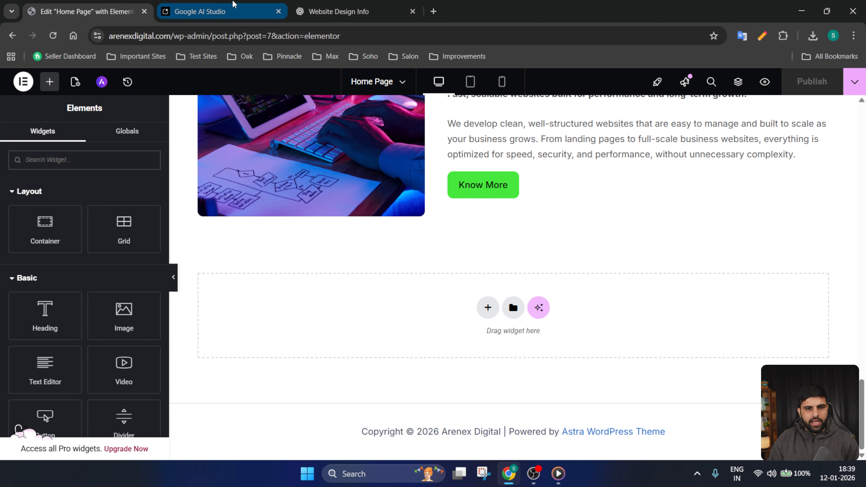
Switch to the Google AI Studio reference page and select the "A Simple, Transparent Process" heading text for reuse.
click(232, 11)
scroll(156, 181, up, 2)
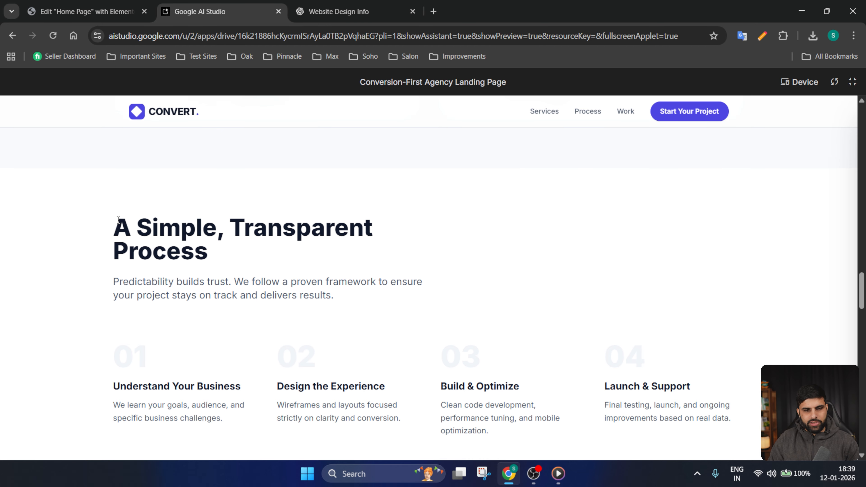
drag(119, 220, 281, 261)
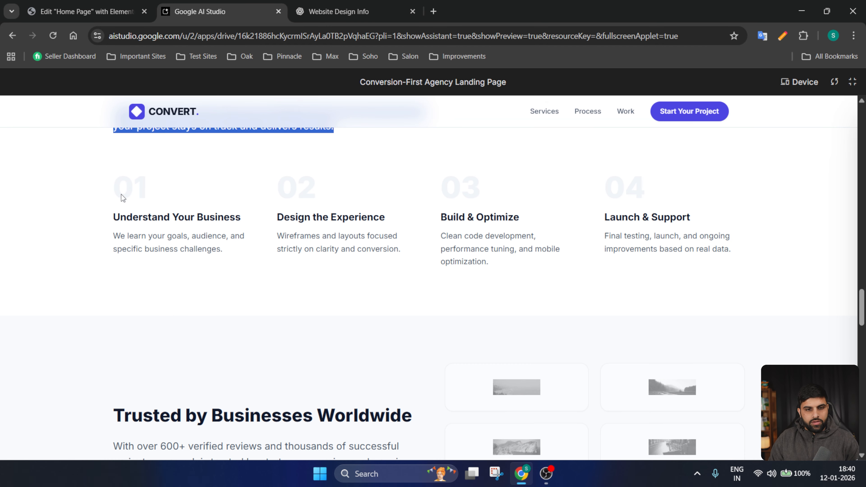
scroll(120, 201, up, 1)
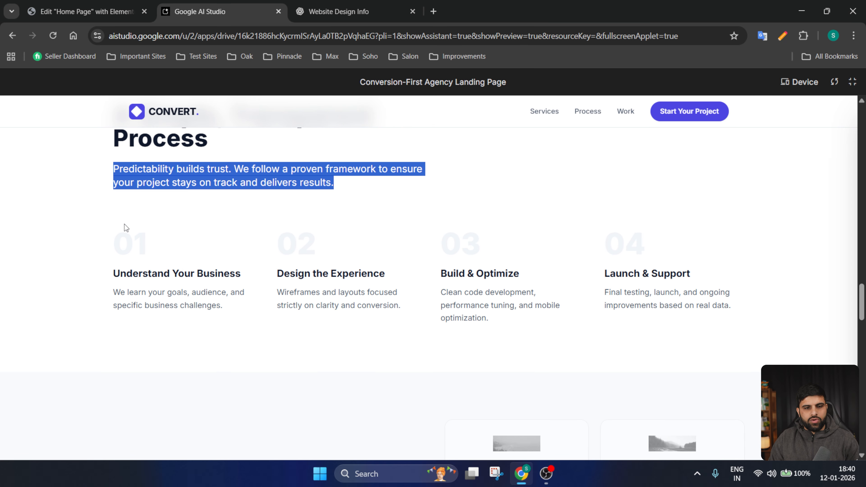
Back in the Elementor page, add a grid container with three columns and one row below the process description.
click(86, 12)
scroll(487, 307, down, 1)
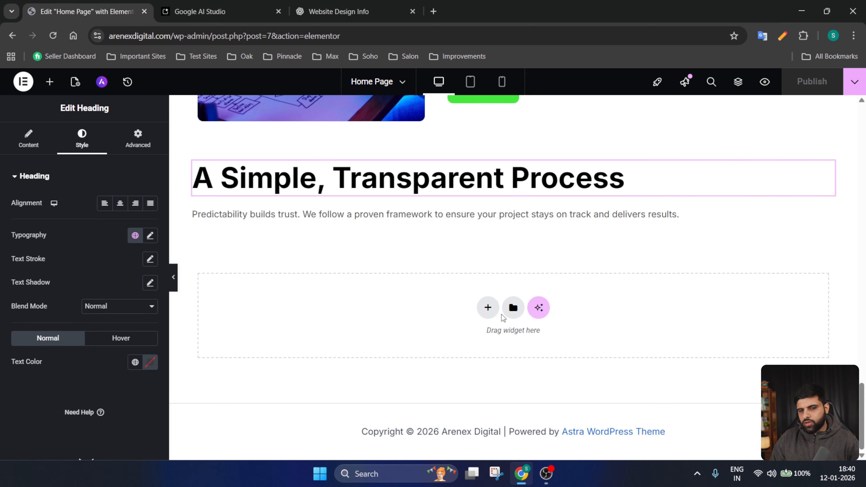
click(489, 312)
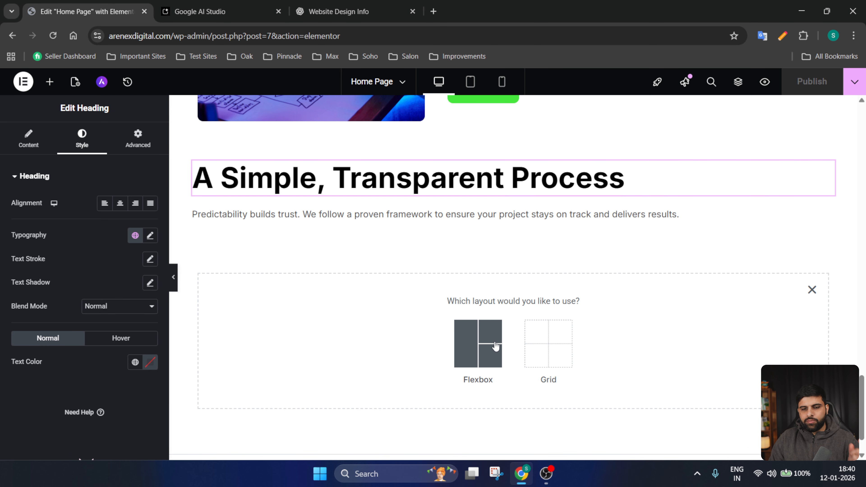
click(557, 344)
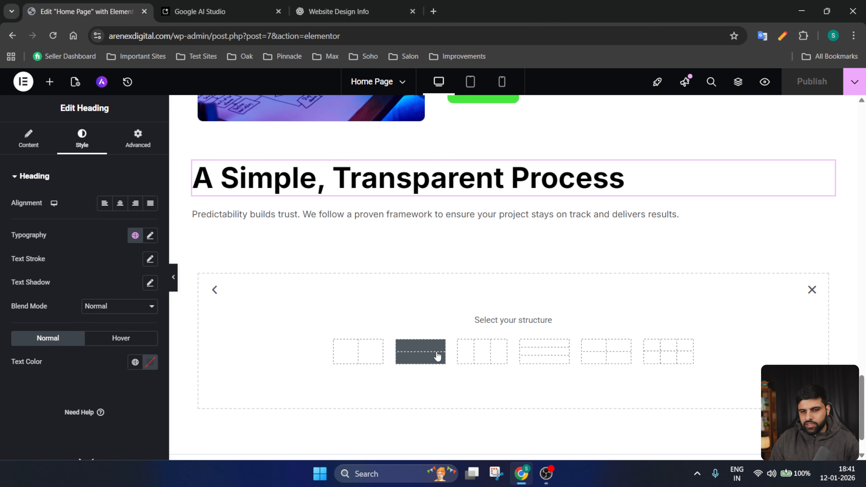
click(494, 355)
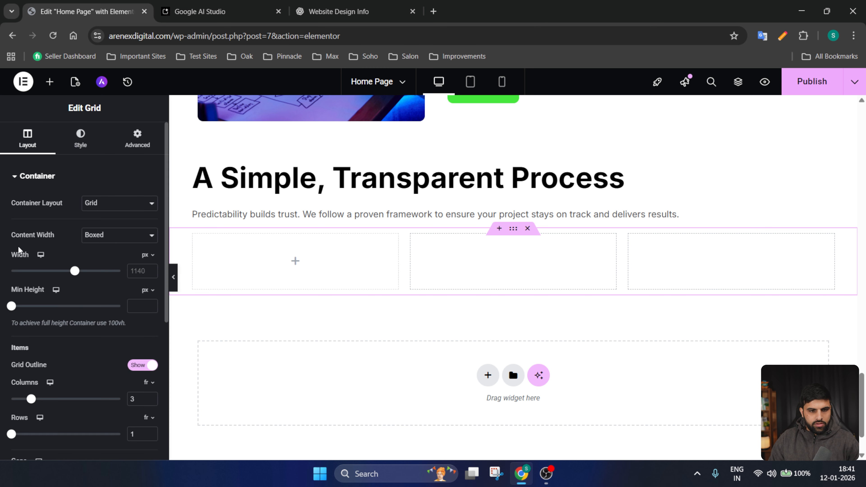
Check the process steps layout on the AI Studio reference page and set the grid to 4 columns.
scroll(113, 259, down, 5)
click(191, 9)
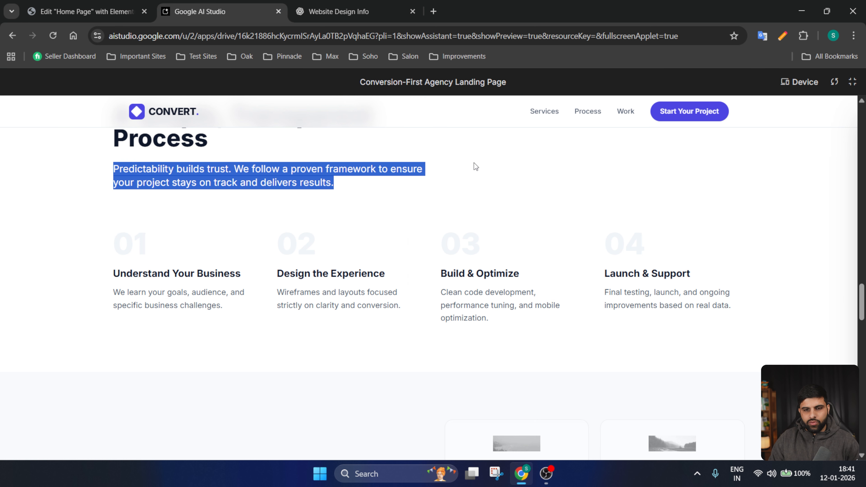
click(79, 6)
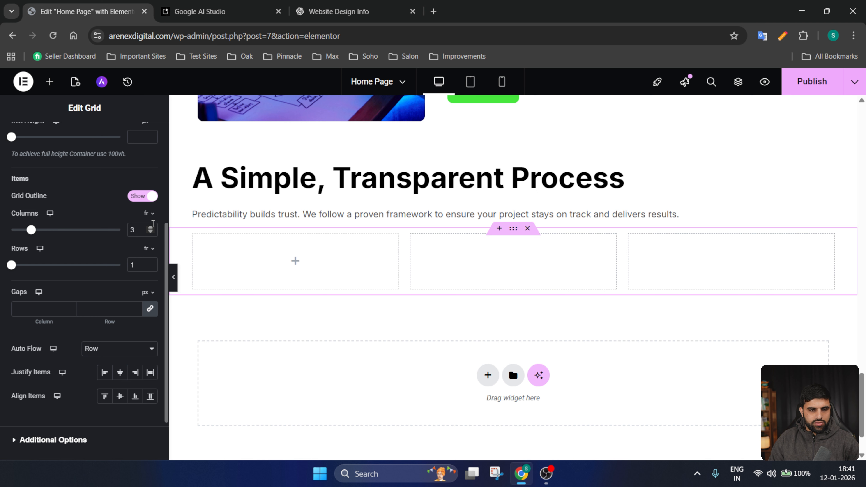
click(151, 228)
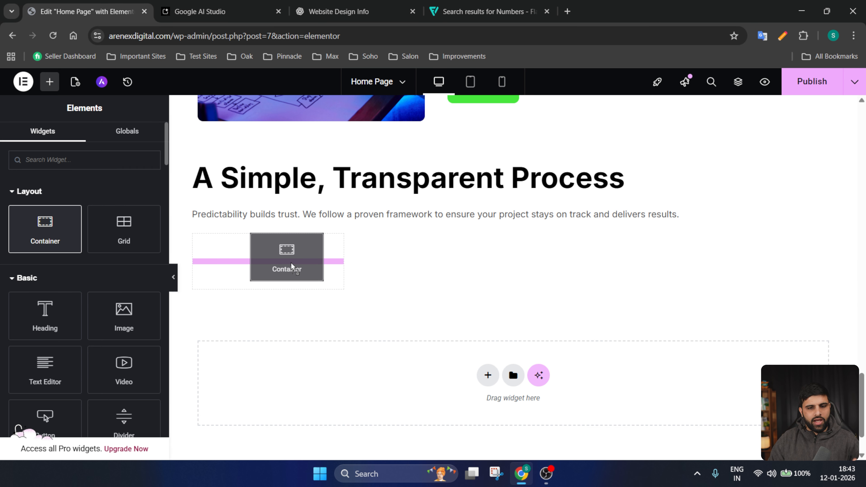
Add a container to the first grid cell and place a heading reading "01" inside it.
drag(290, 267, 289, 261)
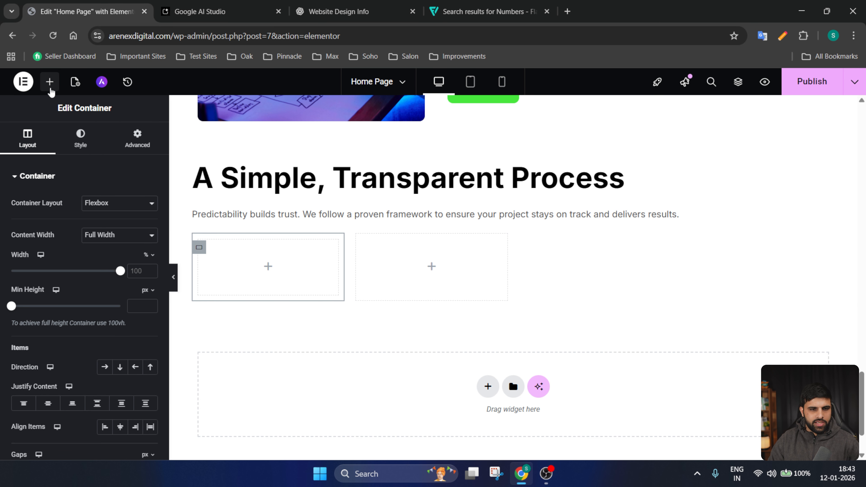
click(50, 82)
drag(41, 315, 266, 263)
triple_click(101, 220)
text(01)
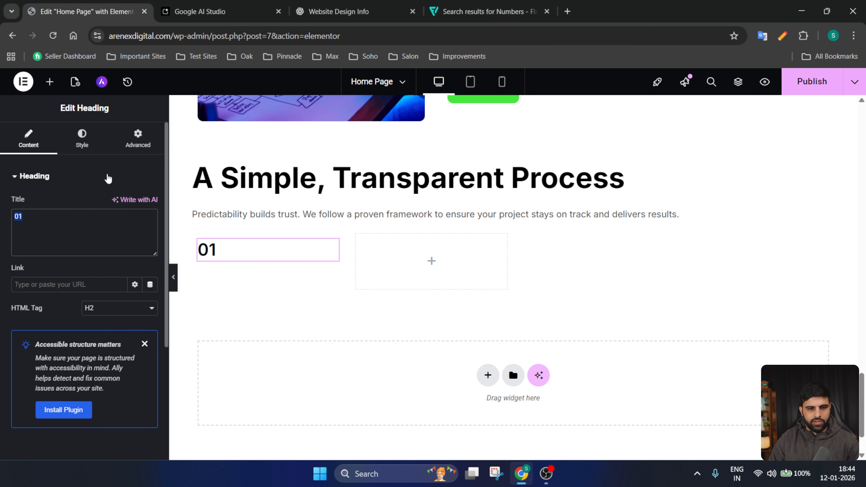
Add an Icon Box widget below the "01" heading in the first grid cell.
click(49, 81)
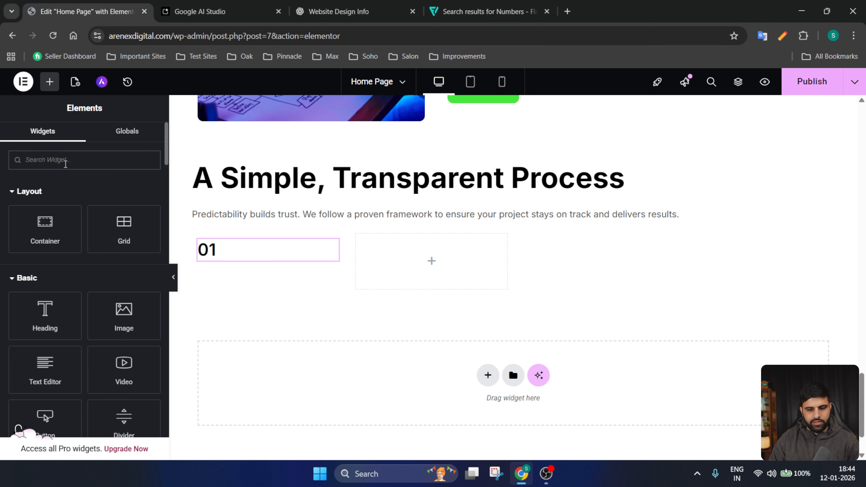
text(icon)
drag(124, 201, 258, 259)
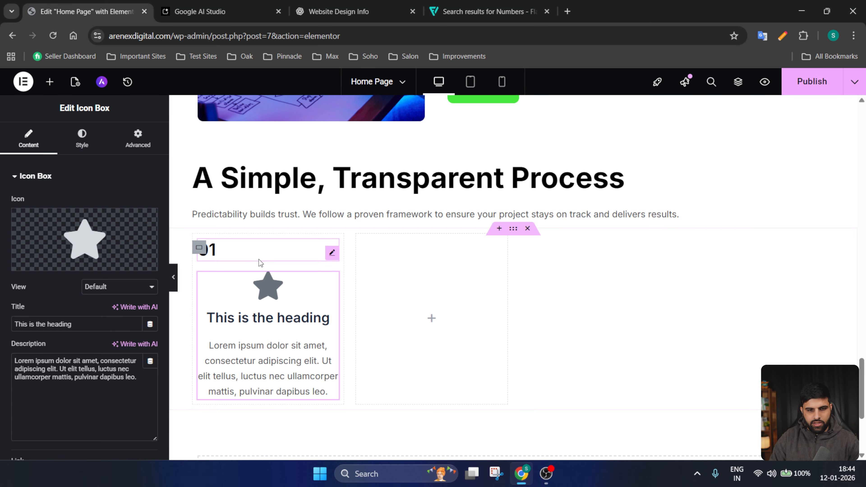
Remove the star icon from the Icon Box in the first grid cell and open the widget's style settings.
click(147, 220)
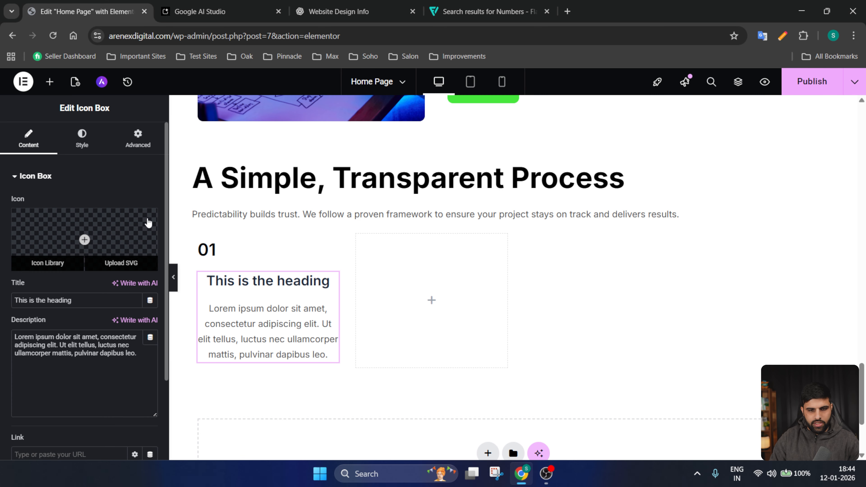
click(81, 138)
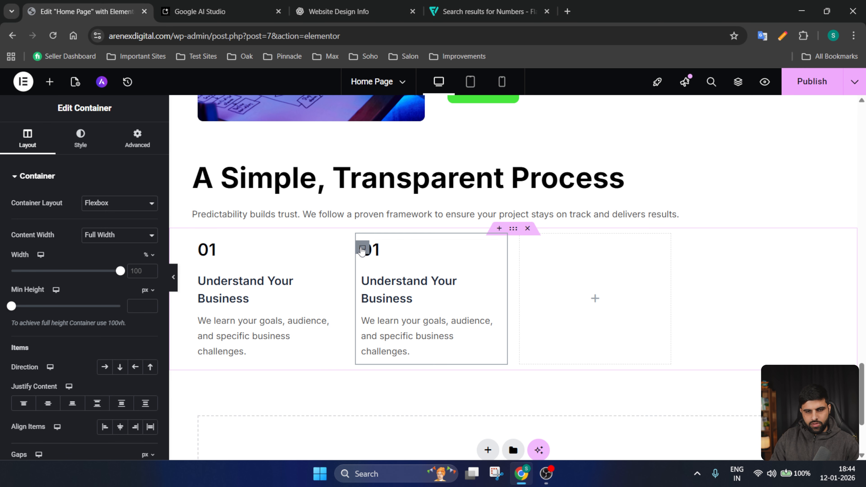
Duplicate the step container until all four grid cells are filled, and number the copies 02, 03 and 04.
right_click(362, 247)
click(409, 187)
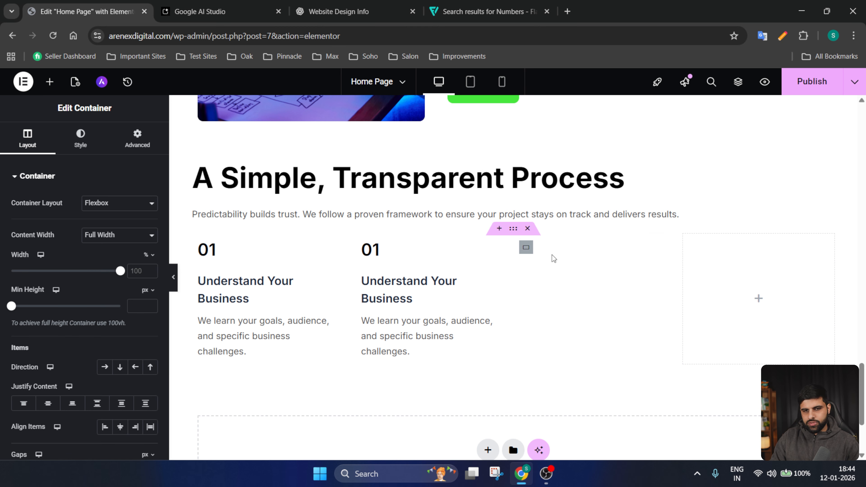
right_click(527, 248)
click(559, 186)
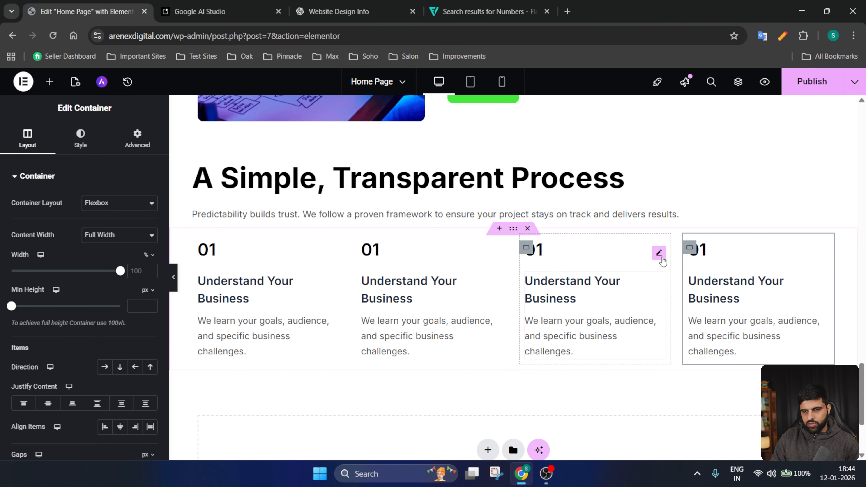
click(388, 252)
click(64, 221)
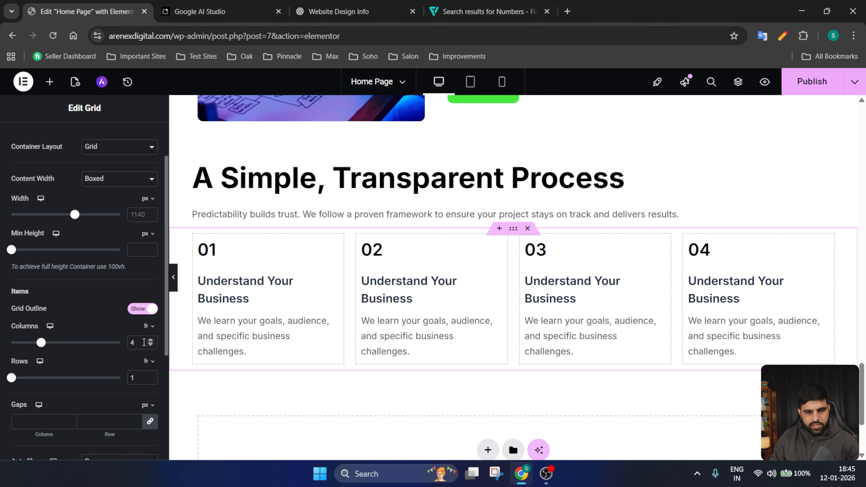
Try the process grid with 3 and 2 columns and return it to 4 columns.
click(151, 344)
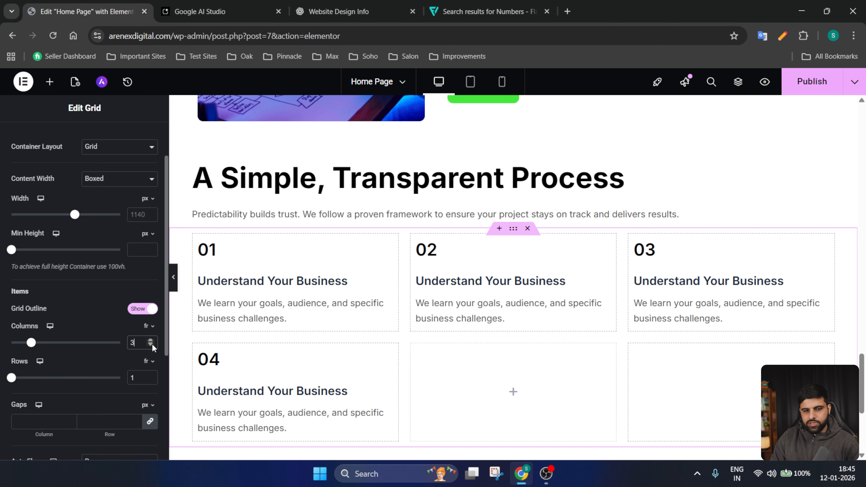
click(152, 345)
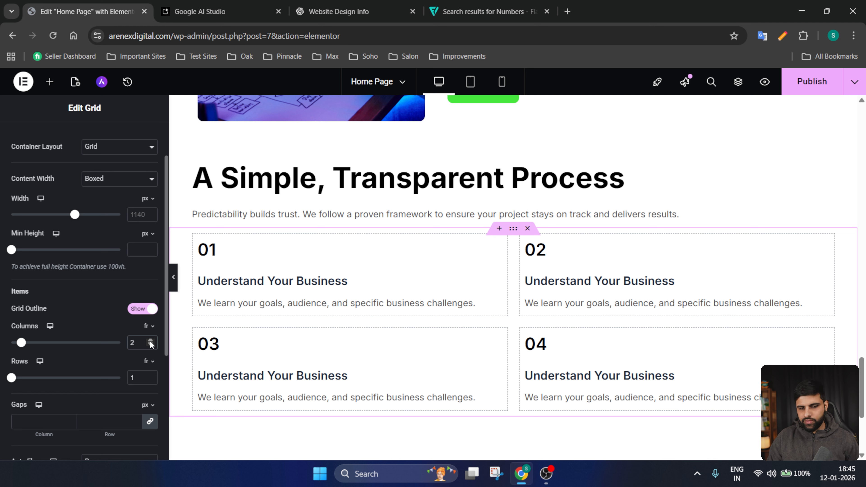
click(151, 342)
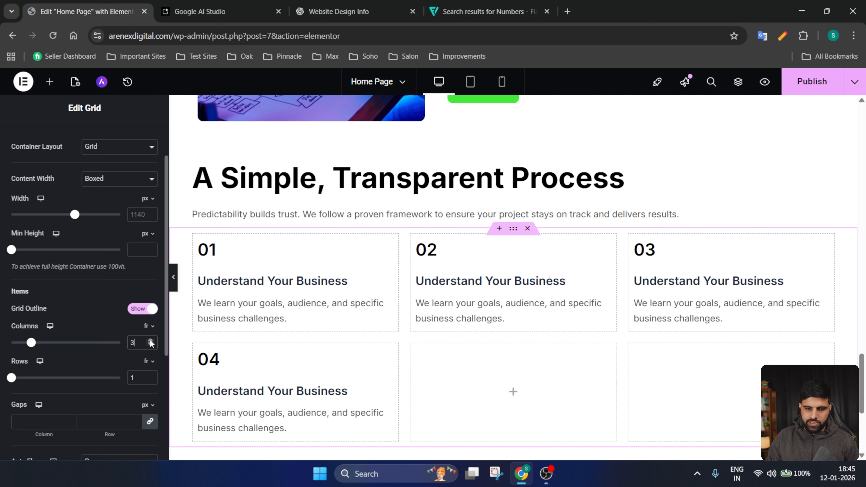
click(151, 341)
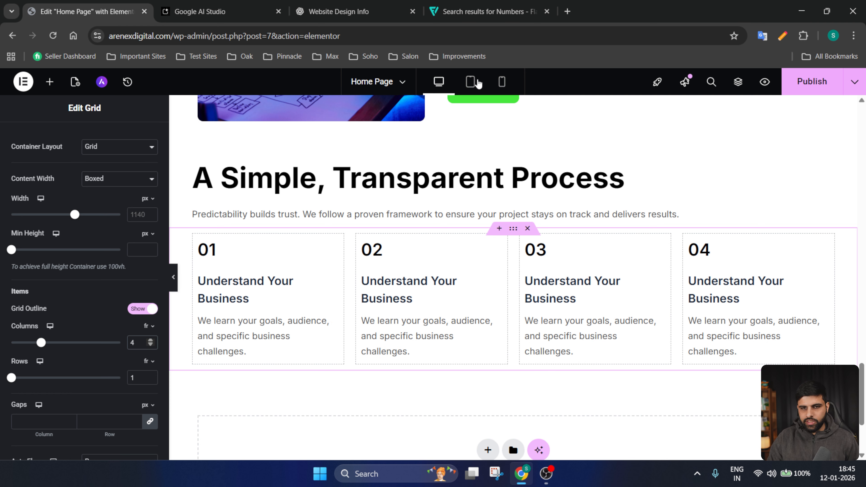
Check the process grid in the mobile preview and set it to 2 columns for the tablet view.
click(501, 82)
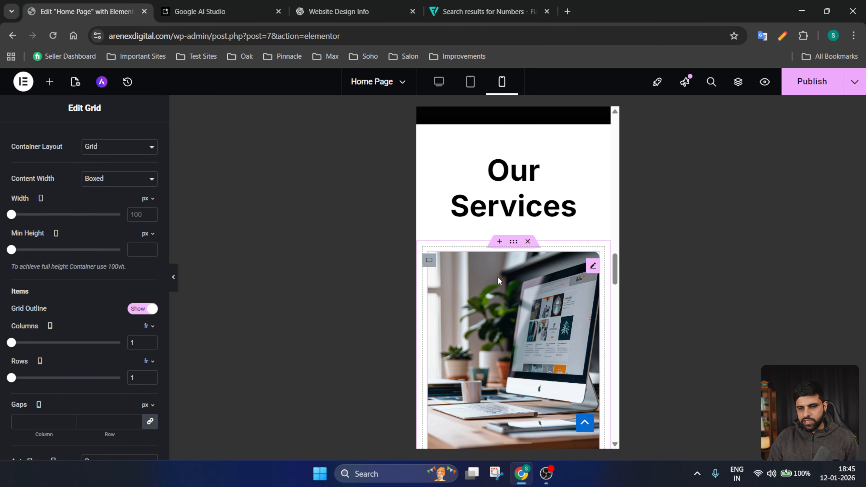
scroll(497, 277, down, 10)
scroll(497, 277, down, 3)
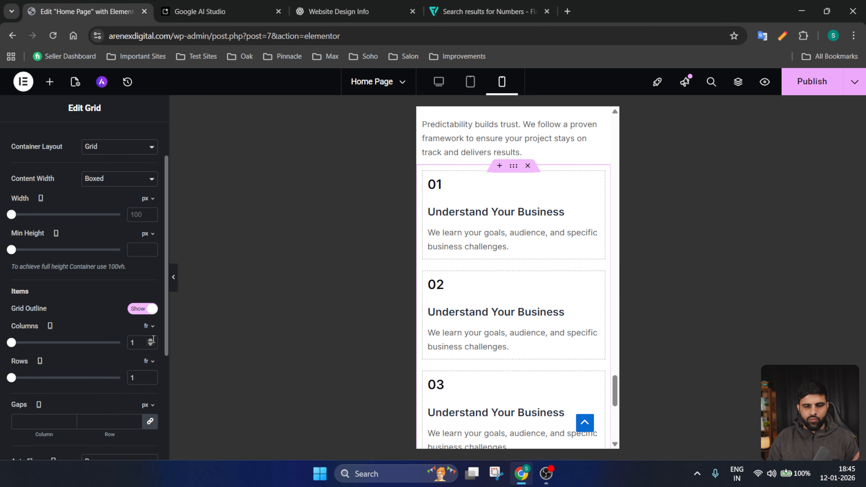
click(469, 82)
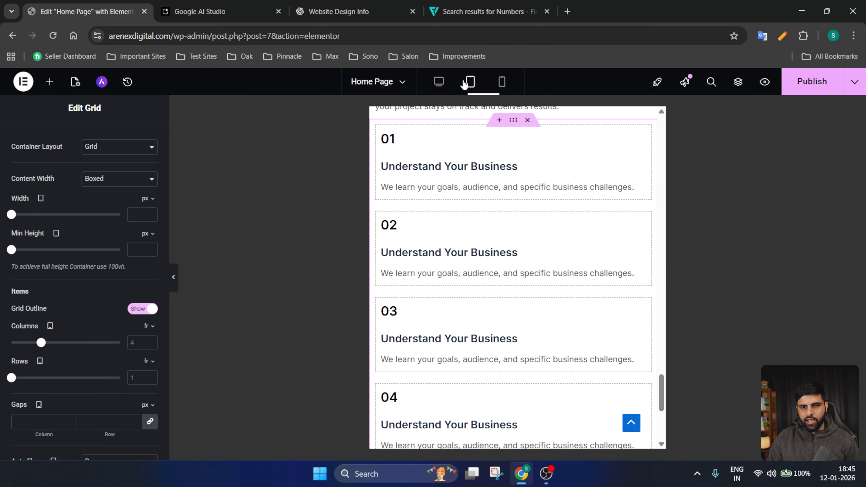
scroll(467, 232, up, 3)
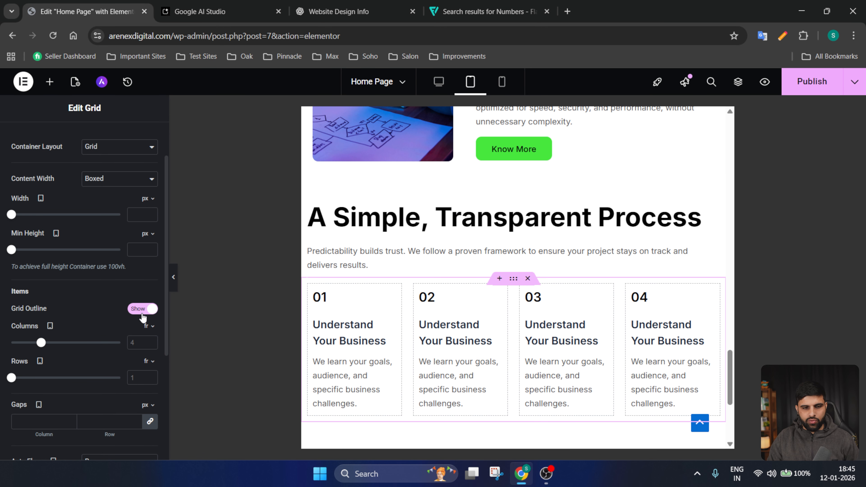
click(152, 345)
click(150, 341)
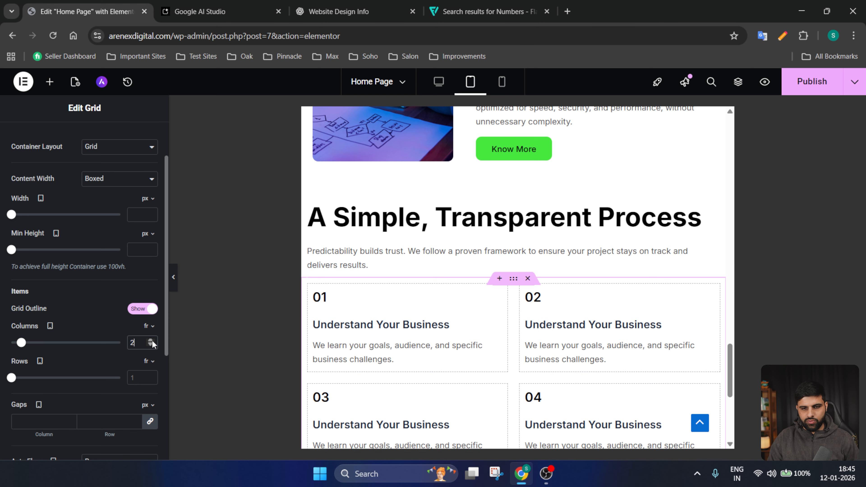
scroll(482, 293, down, 5)
scroll(482, 293, up, 3)
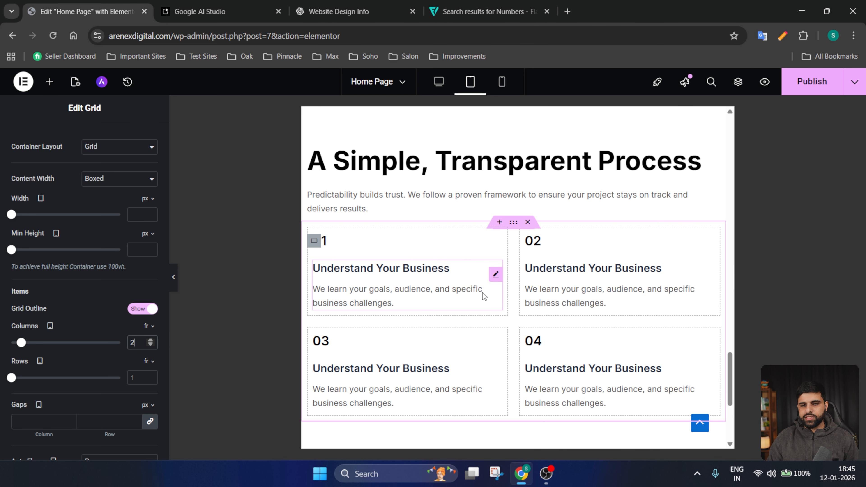
click(439, 81)
Add a trial grid container with three columns and one row below the process steps.
scroll(212, 271, down, 5)
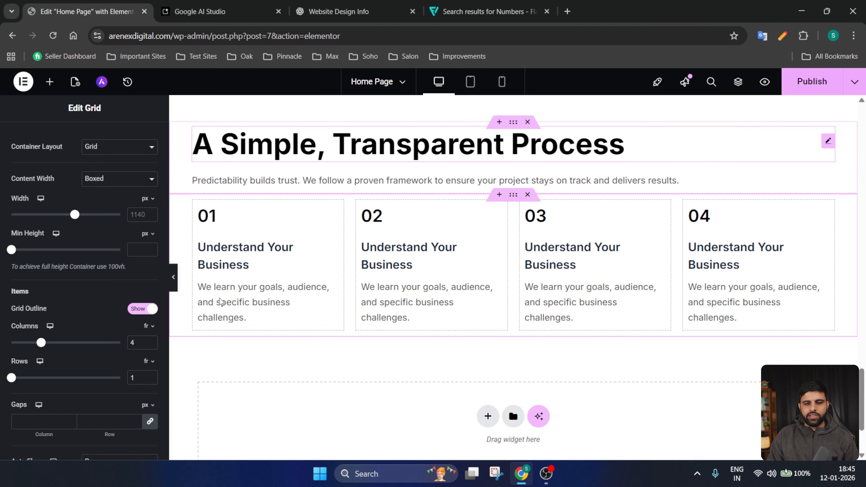
scroll(499, 328, down, 2)
scroll(491, 307, up, 2)
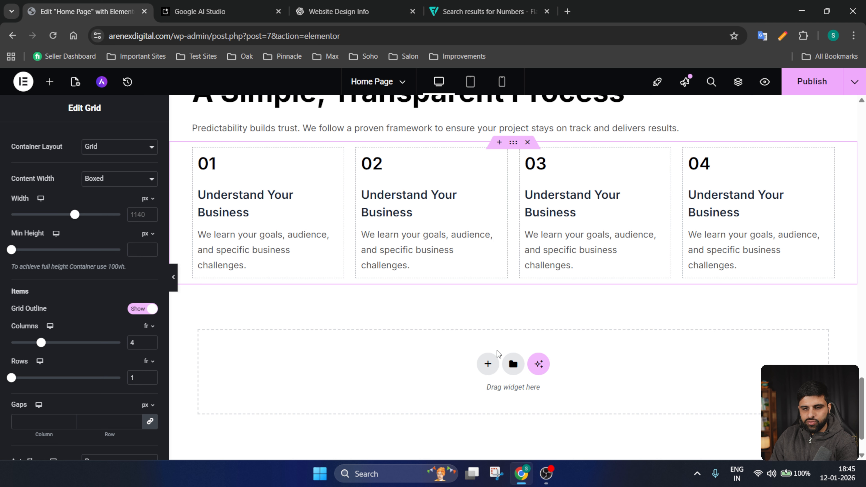
click(488, 363)
click(547, 399)
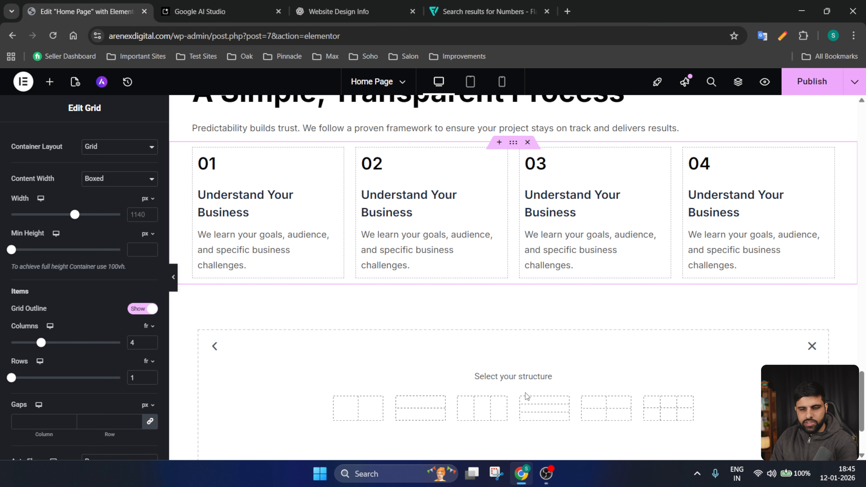
click(489, 406)
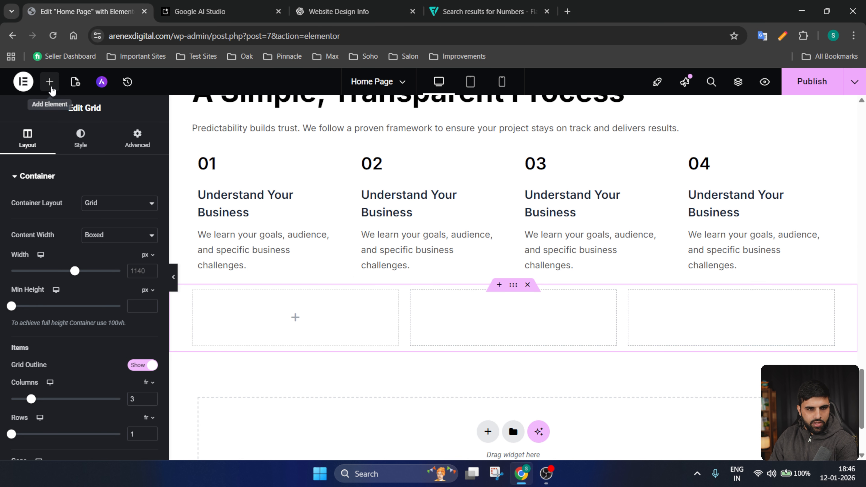
Place two headings and a text editor directly in the trial grid's cells, and delete the trial grid.
click(49, 82)
drag(51, 316, 310, 320)
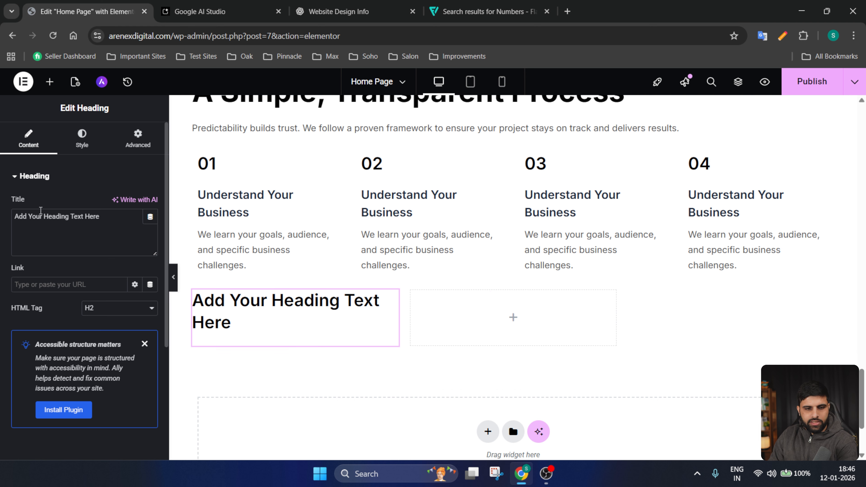
click(49, 81)
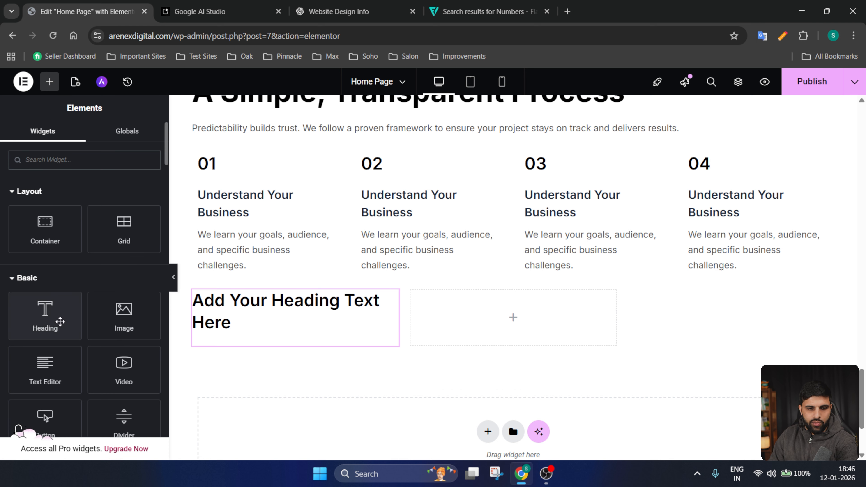
drag(42, 318, 286, 319)
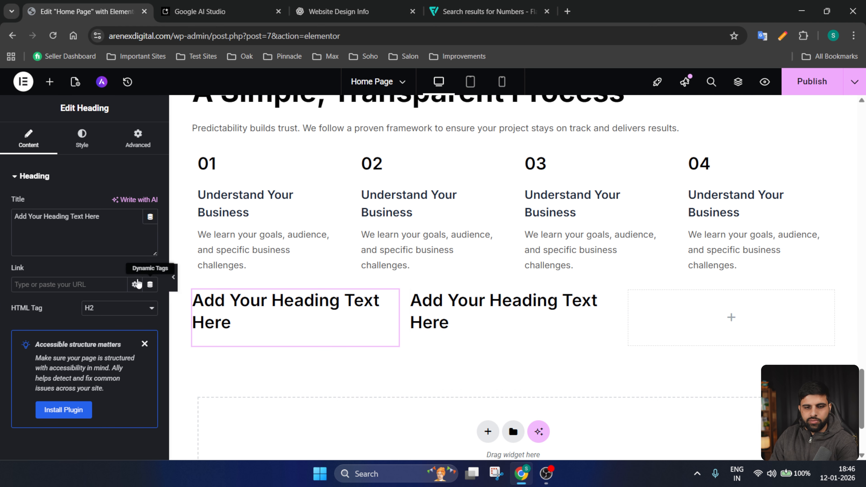
click(49, 81)
drag(45, 370, 322, 326)
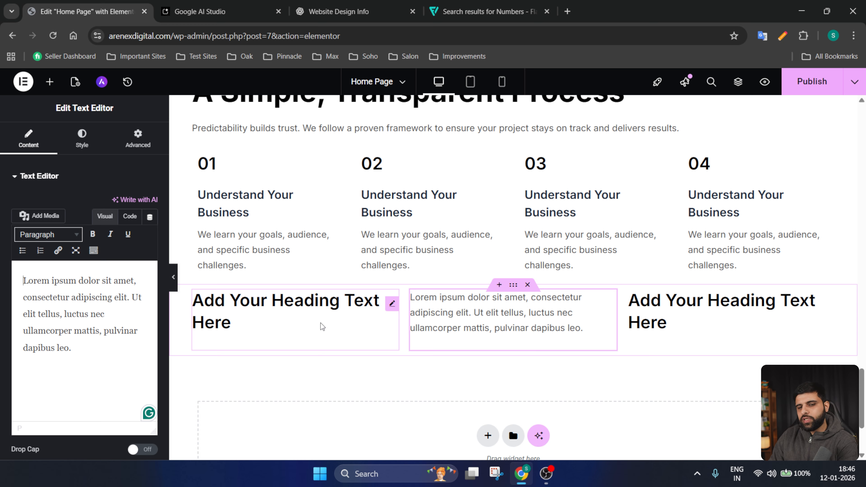
click(197, 161)
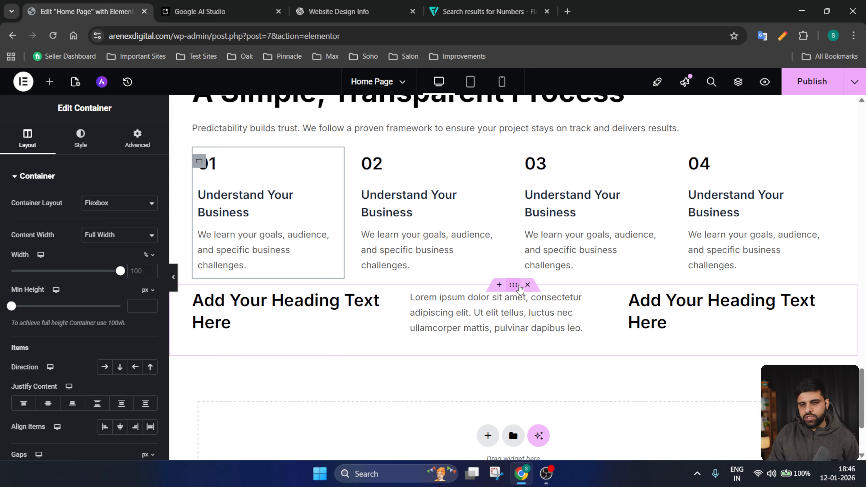
click(527, 286)
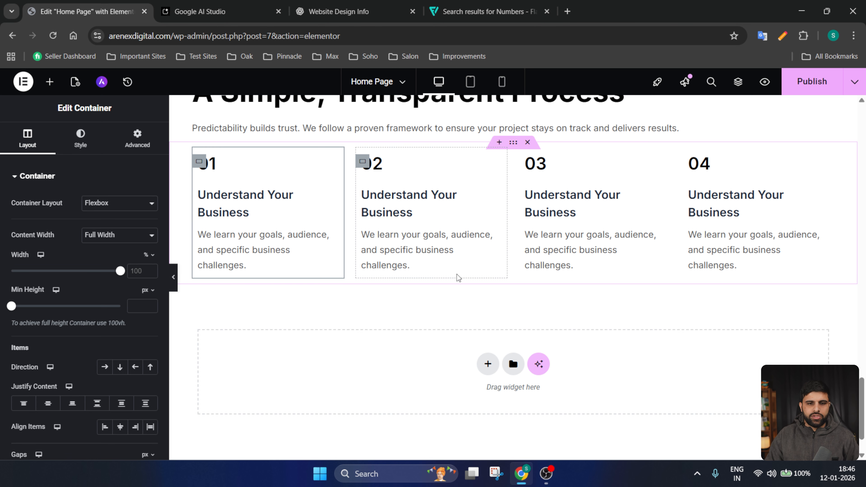
Review the process section with the editor panel hidden, and look further down the AI Studio reference page.
scroll(417, 232, up, 1)
click(174, 279)
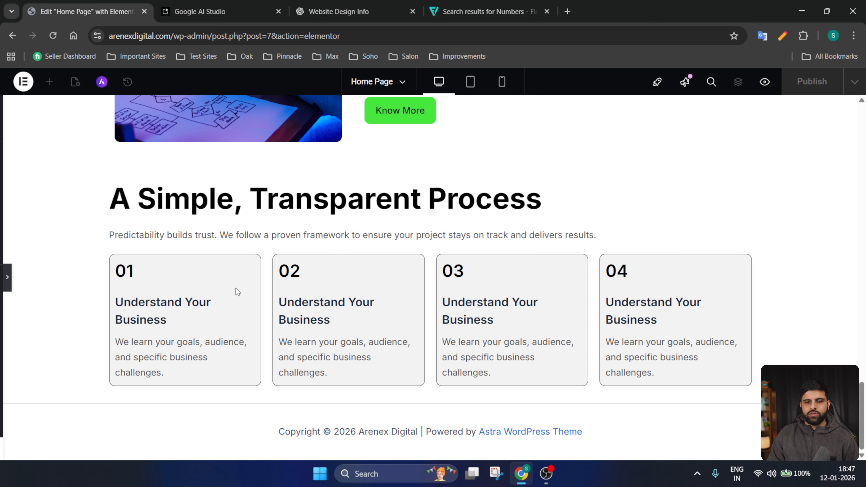
scroll(395, 235, up, 8)
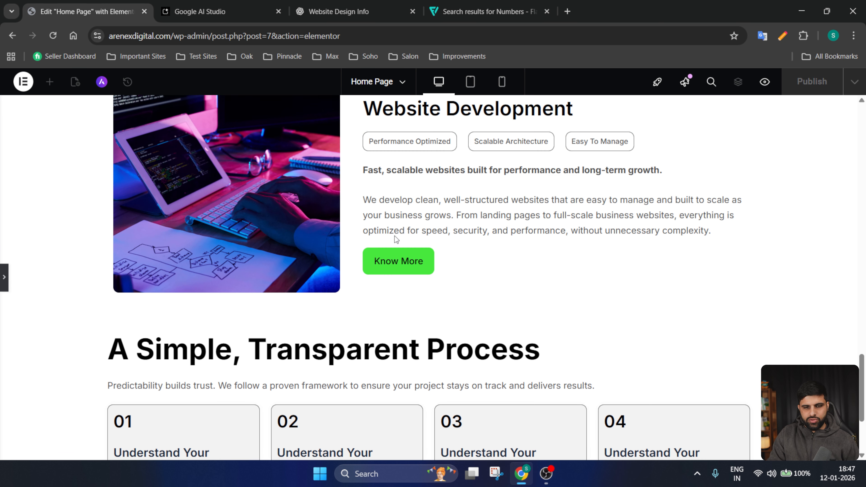
scroll(375, 243, down, 10)
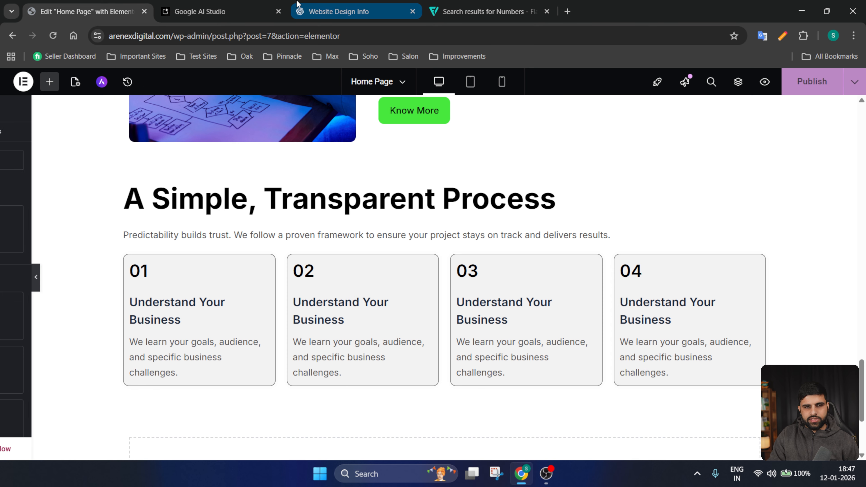
key(ctrl+Tab)
scroll(345, 223, down, 10)
scroll(344, 223, down, 2)
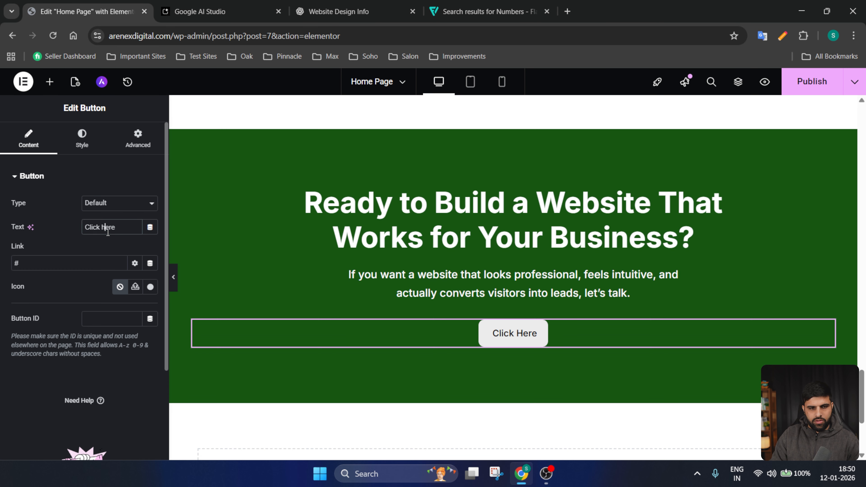
Set the text of the button in the green call-to-action section to "Start Your Project".
key(ctrl+a)
text(Start Your Project)
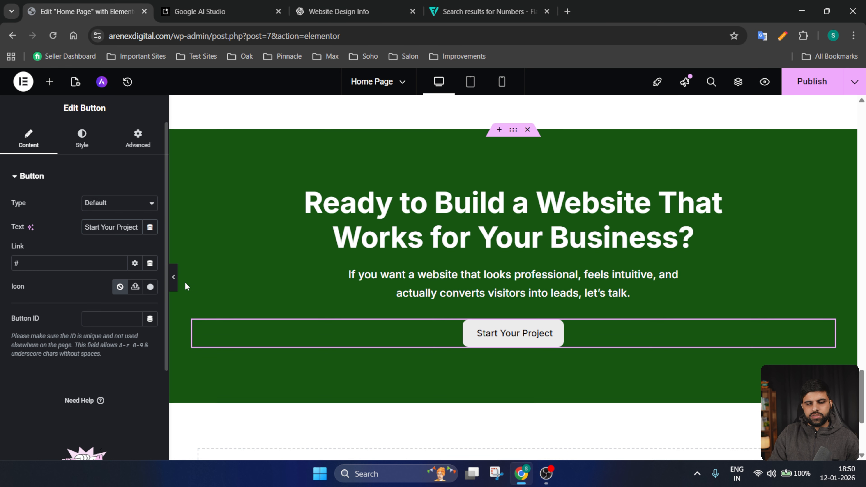
Give the call-to-action container a classic background overlay using the dark blue gradient image from the media library.
click(513, 130)
click(21, 148)
click(81, 145)
click(51, 176)
click(56, 204)
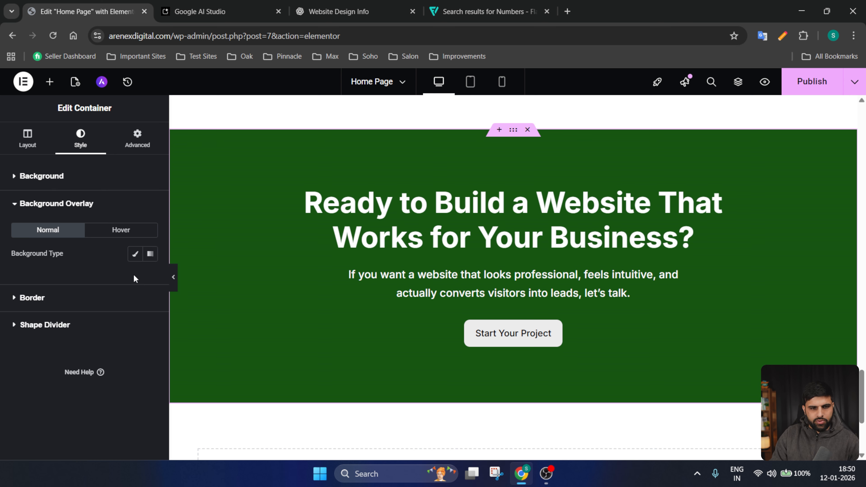
click(135, 254)
click(125, 308)
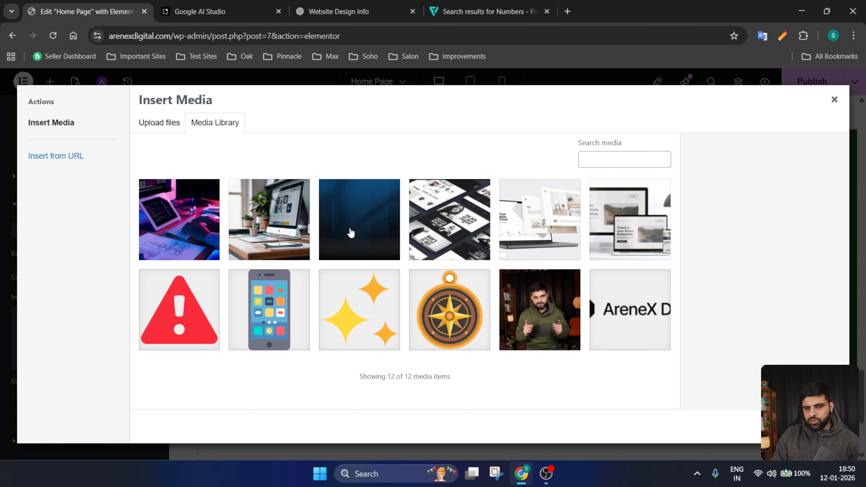
click(350, 233)
click(822, 426)
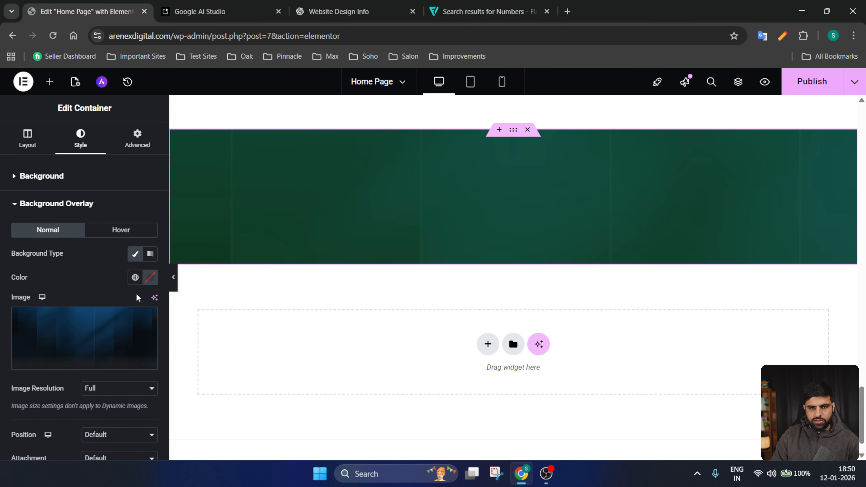
scroll(89, 318, down, 3)
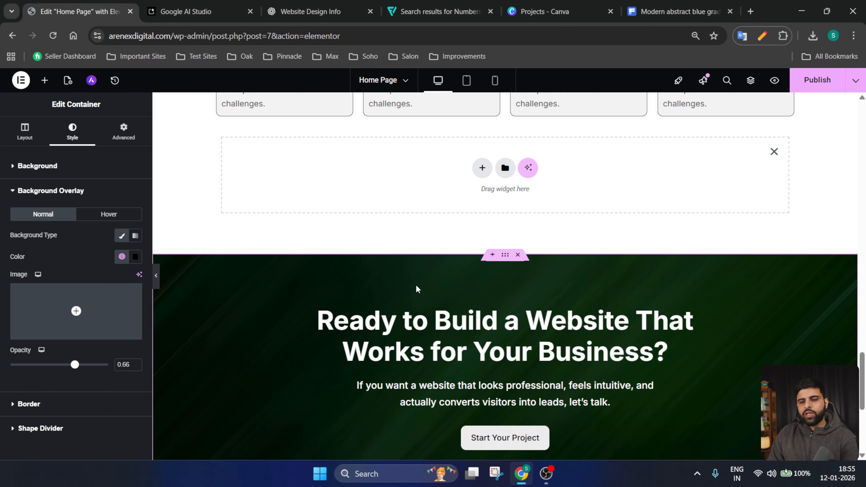
Look over the call-to-action section and switch to the Freepik page of the green gradient background.
scroll(416, 286, down, 2)
click(723, 5)
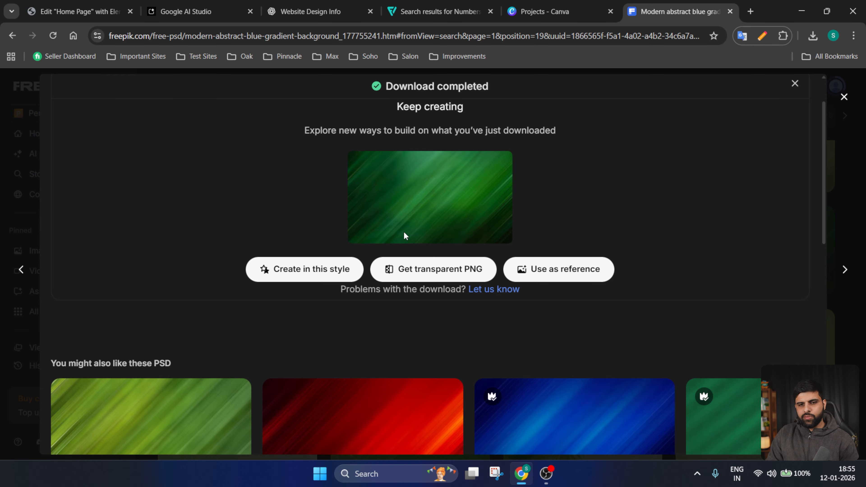
Return to the home page editor and check the call-to-action container's background and overlay settings.
click(83, 7)
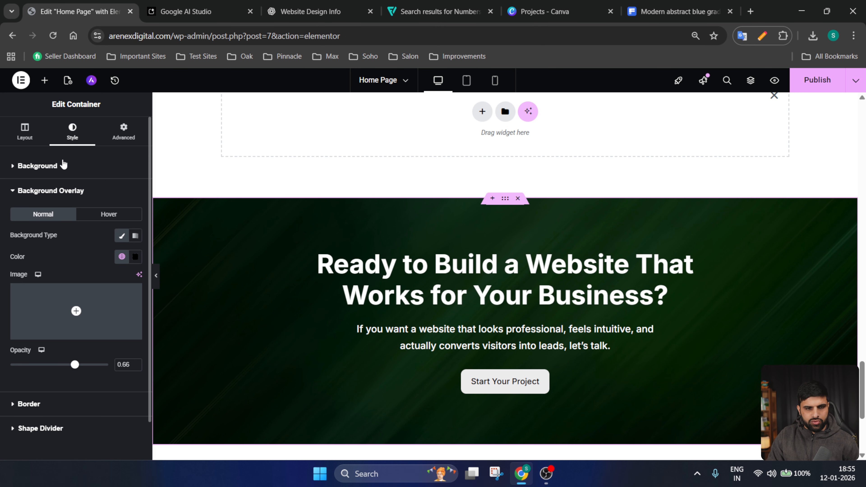
click(37, 166)
click(51, 165)
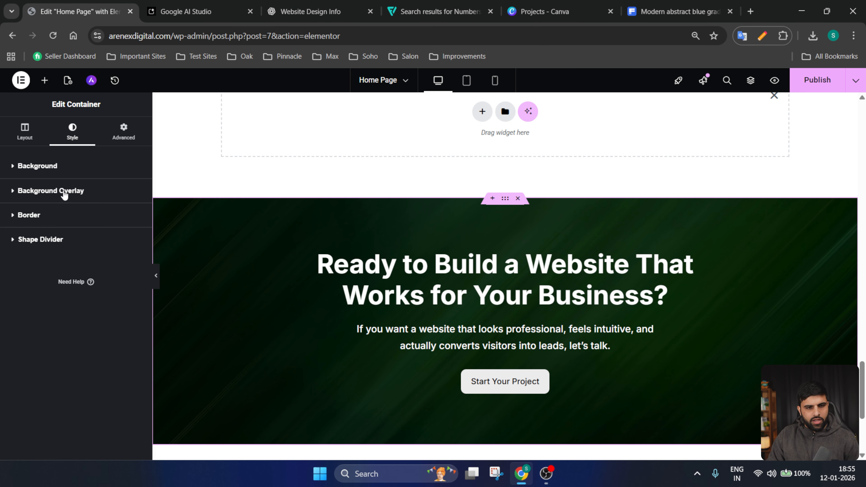
click(64, 191)
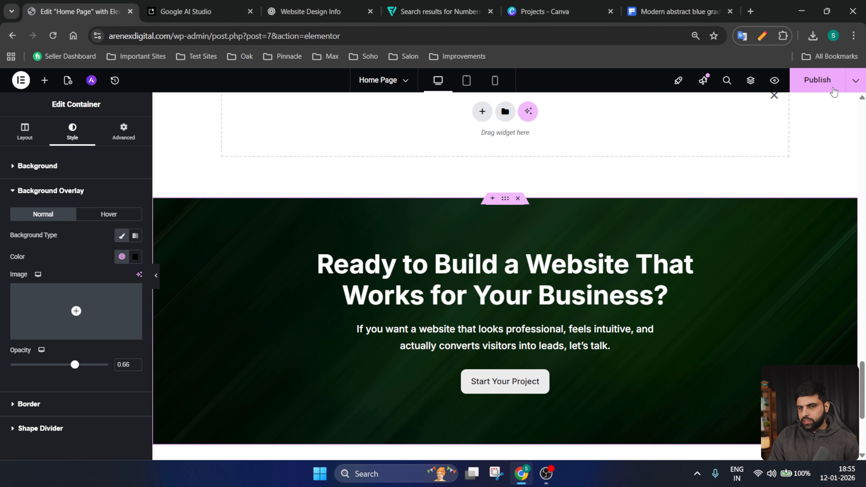
Review the whole home page with the editor panel hidden, and look through the live page down to its existing footer.
click(156, 277)
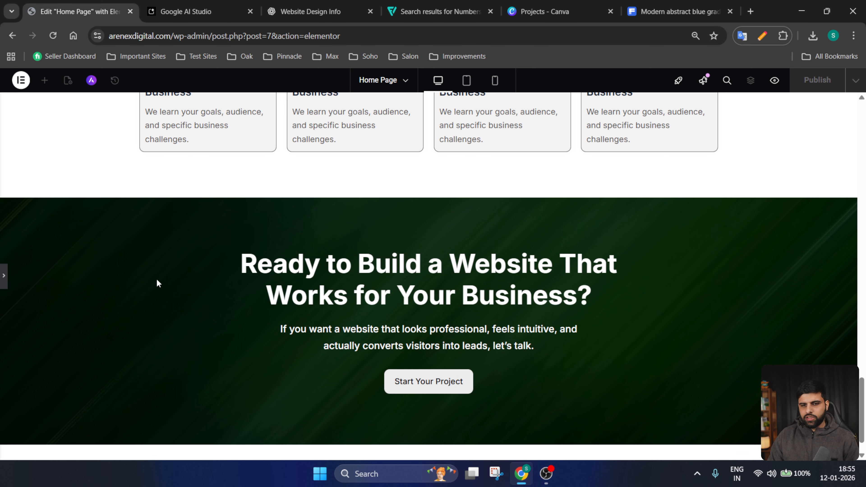
scroll(156, 279, down, 2)
scroll(343, 242, up, 10)
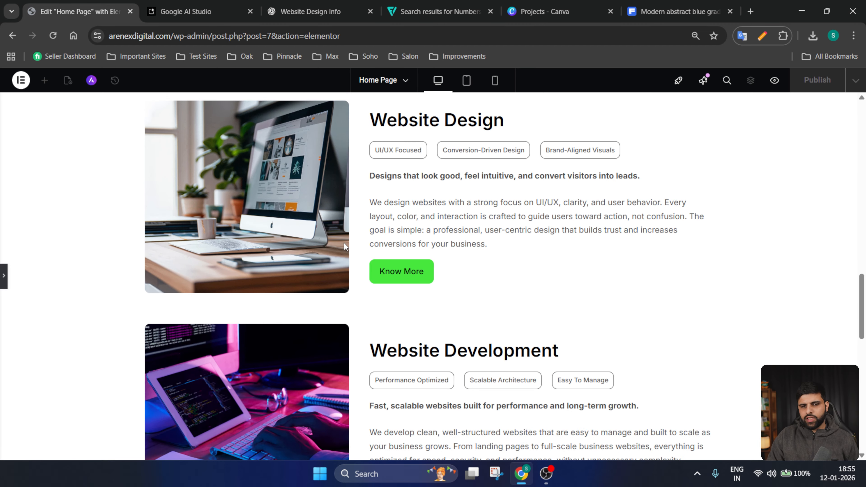
scroll(343, 246, up, 10)
scroll(344, 245, down, 3)
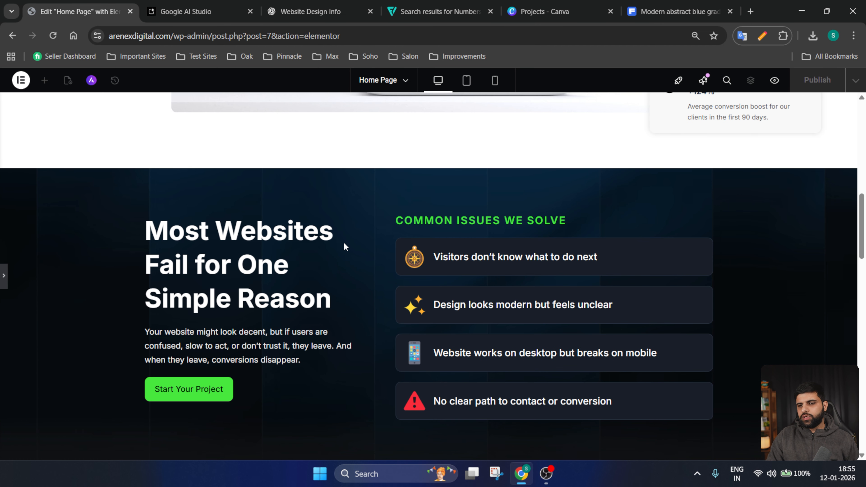
scroll(343, 244, down, 5)
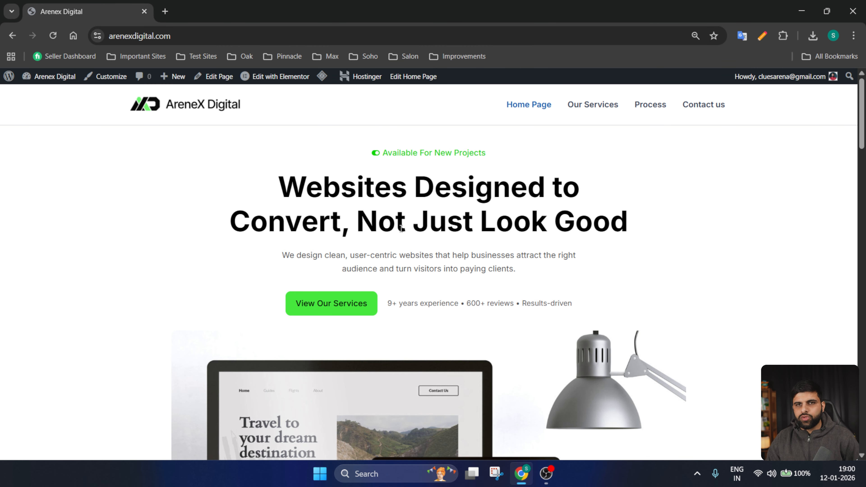
scroll(401, 229, down, 12)
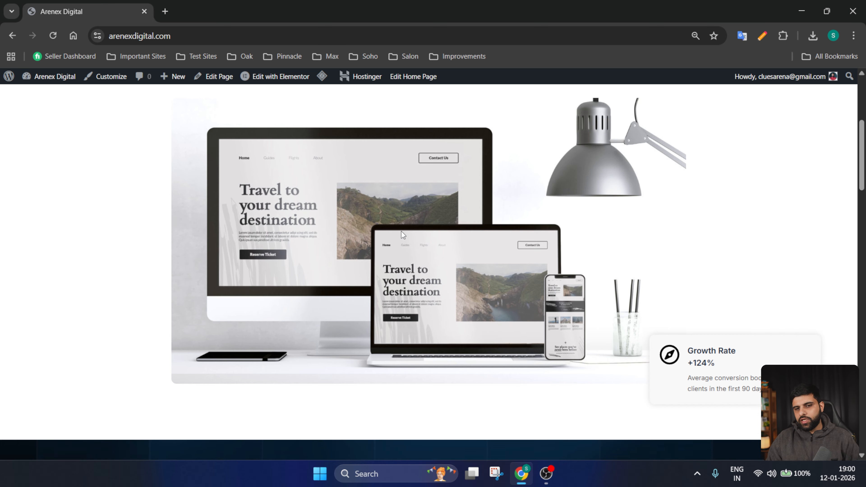
scroll(403, 235, down, 15)
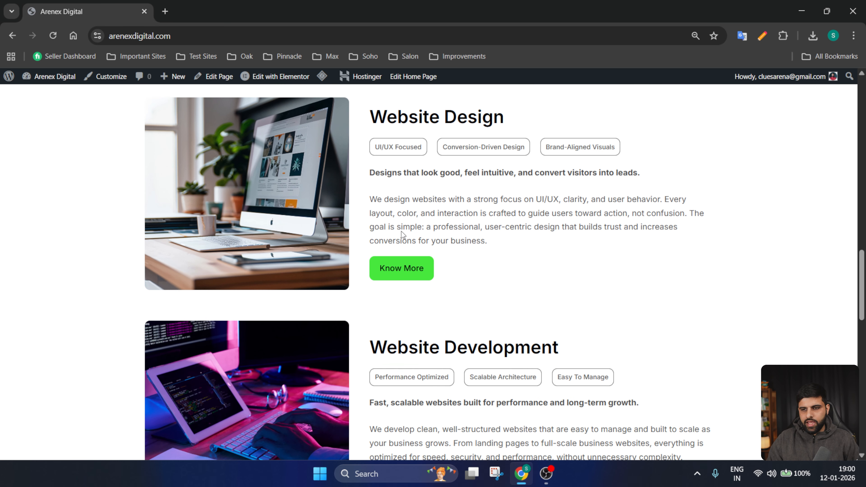
scroll(402, 235, down, 6)
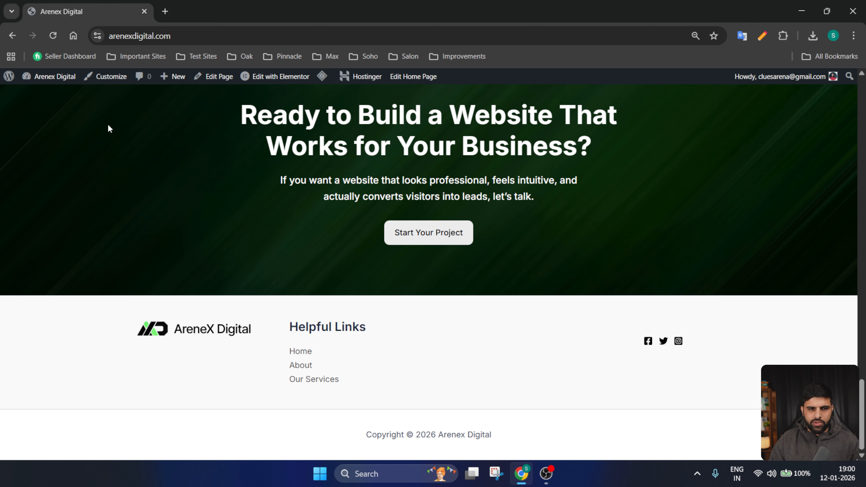
Go to the WordPress dashboard's plugins and install and activate Ultimate Addons for Elementor (UAE).
mouse_move(50, 79)
click(48, 96)
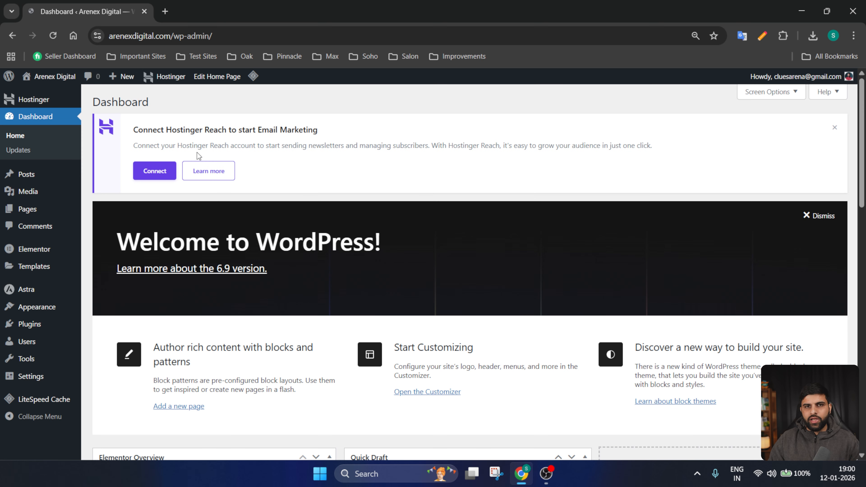
click(54, 328)
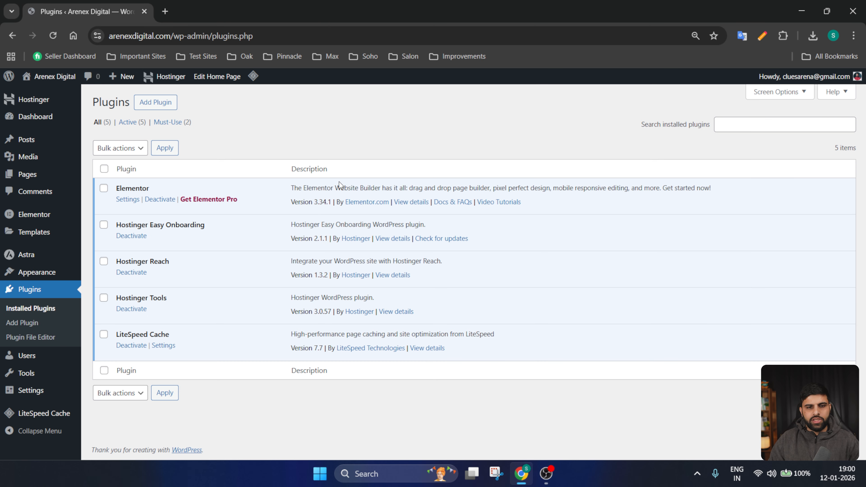
click(156, 104)
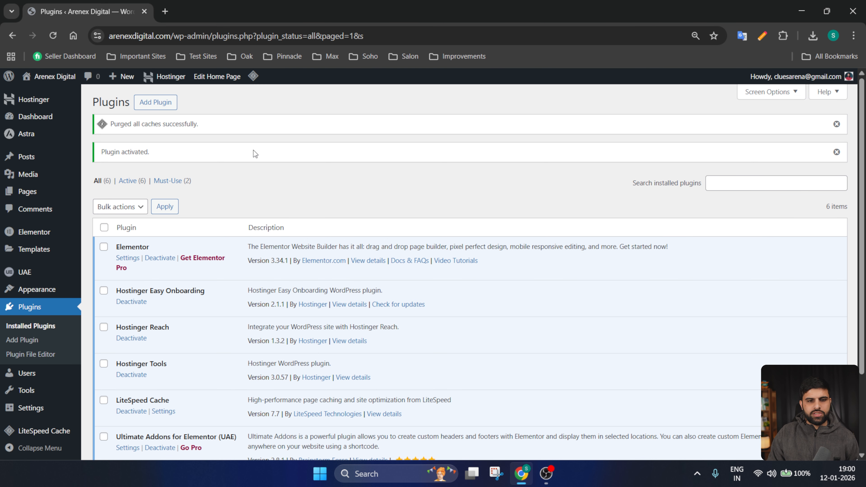
scroll(253, 150, down, 3)
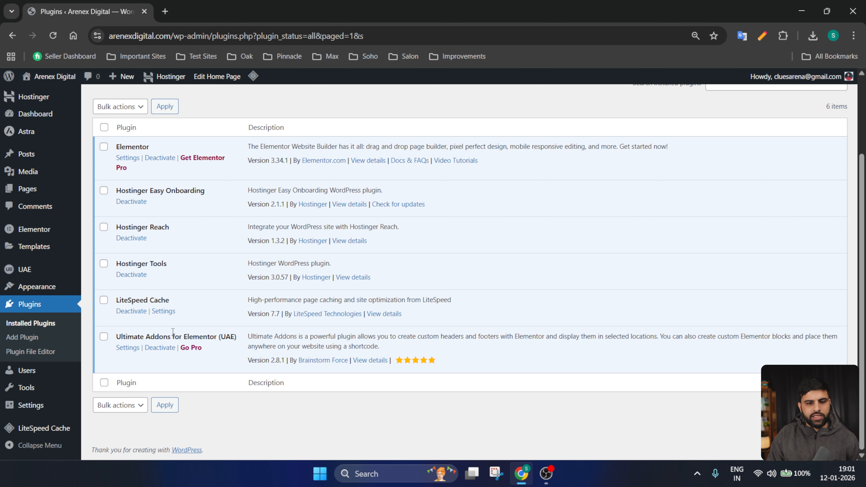
Create a new UAE header and footer template titled "Footer" with Footer as its template type.
mouse_move(34, 276)
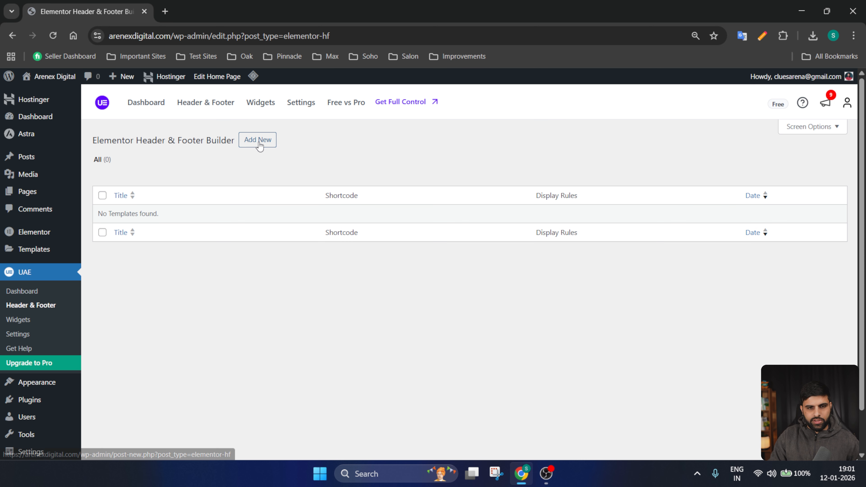
click(258, 141)
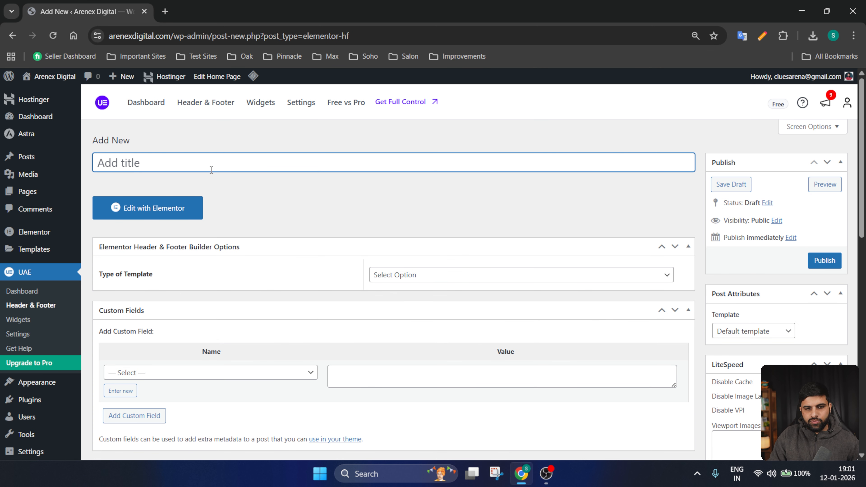
text(Footer)
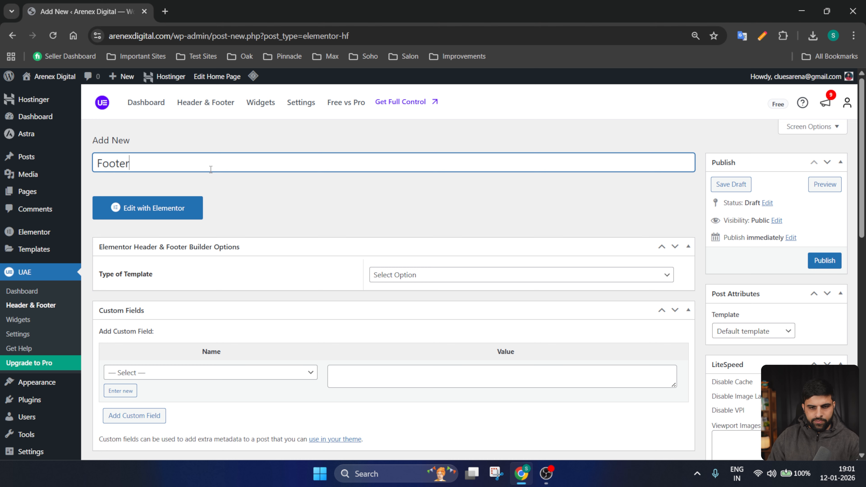
click(467, 282)
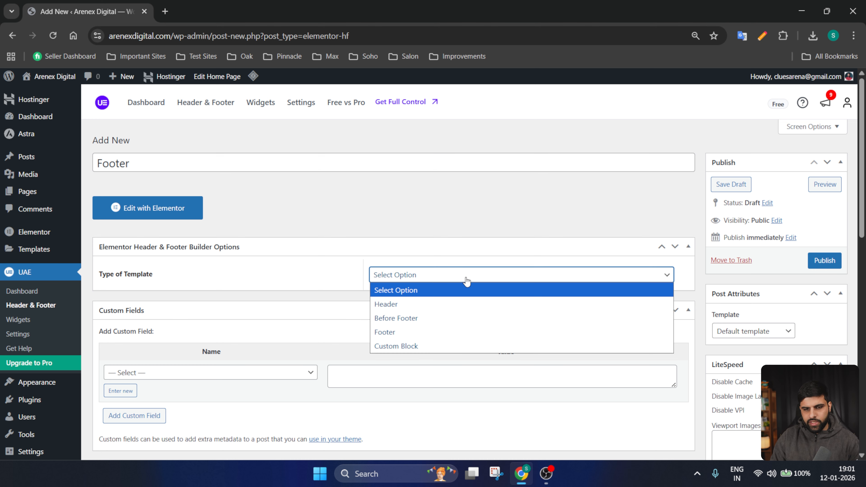
click(406, 334)
Make the Footer template display on the Entire Website and publish it.
scroll(409, 286, down, 2)
click(408, 254)
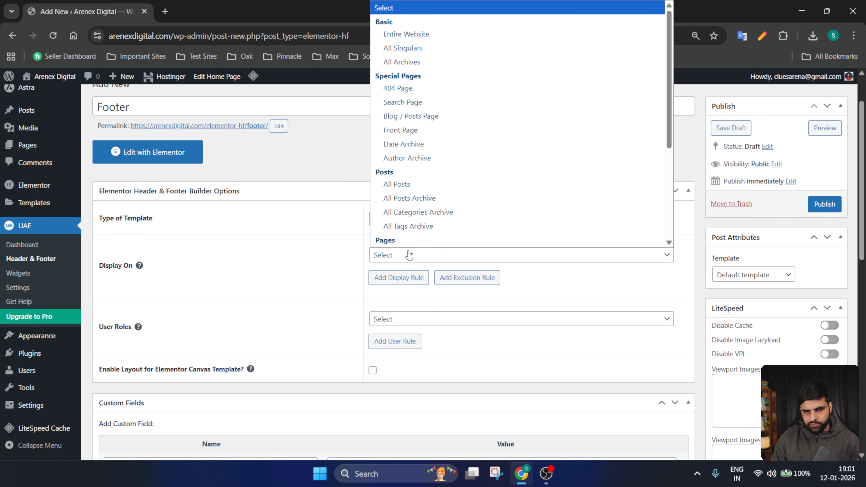
click(410, 22)
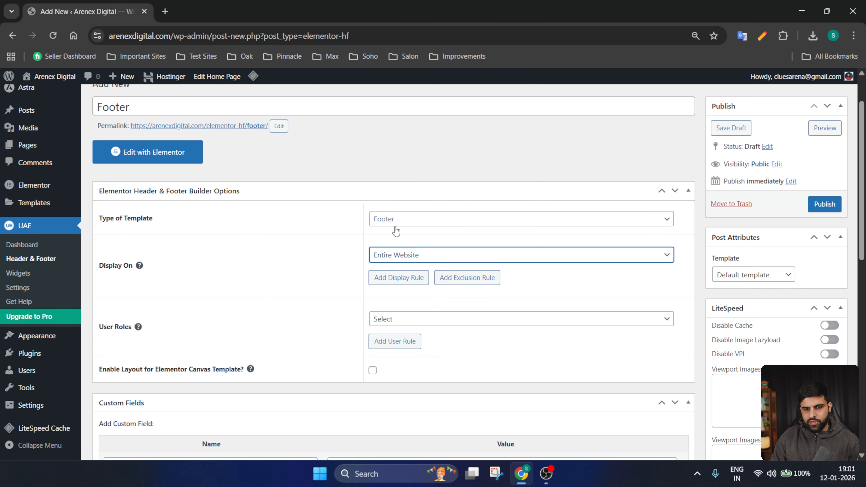
click(825, 204)
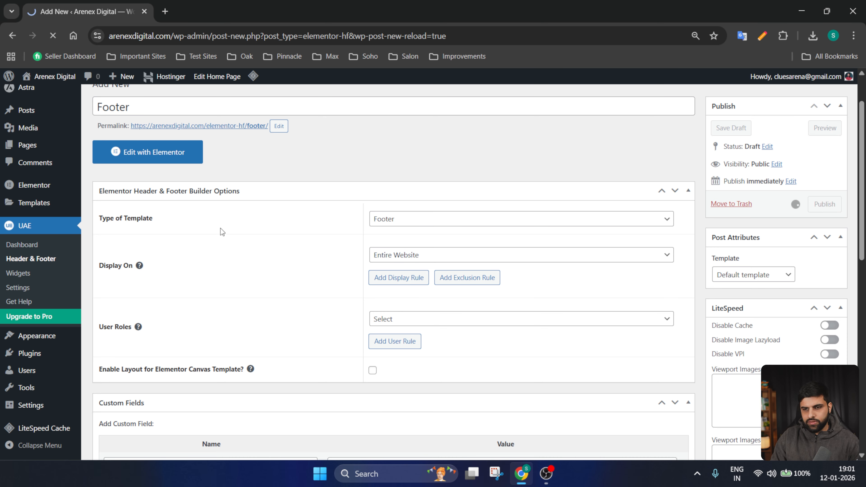
Edit the Footer template with Elementor and add a flexbox container with four equal columns.
click(169, 240)
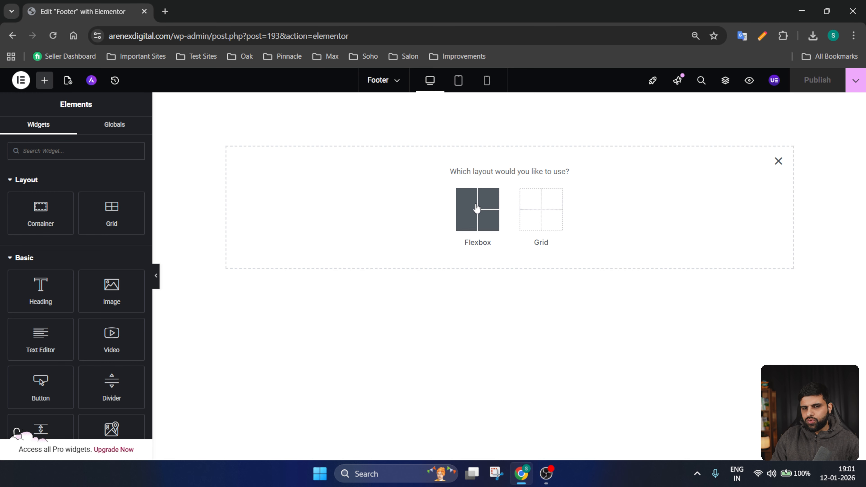
click(476, 208)
click(584, 207)
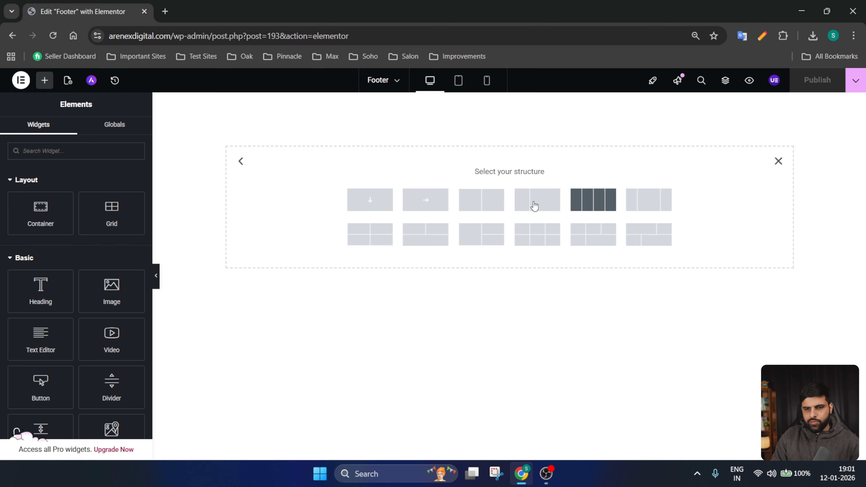
Add a heading reading "Helpful Links" to the second footer column.
click(44, 80)
drag(41, 285, 345, 126)
triple_click(101, 215)
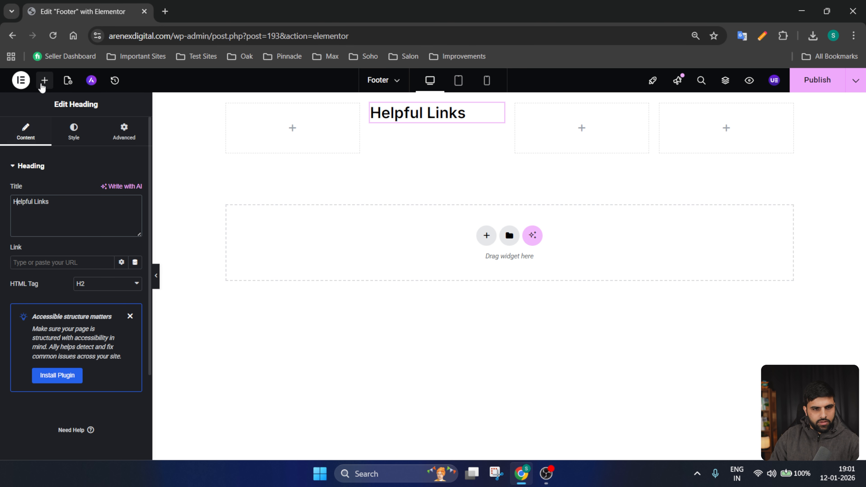
Search the widgets for "list" and place an Icon List under the Helpful Links heading.
click(44, 81)
text(l)
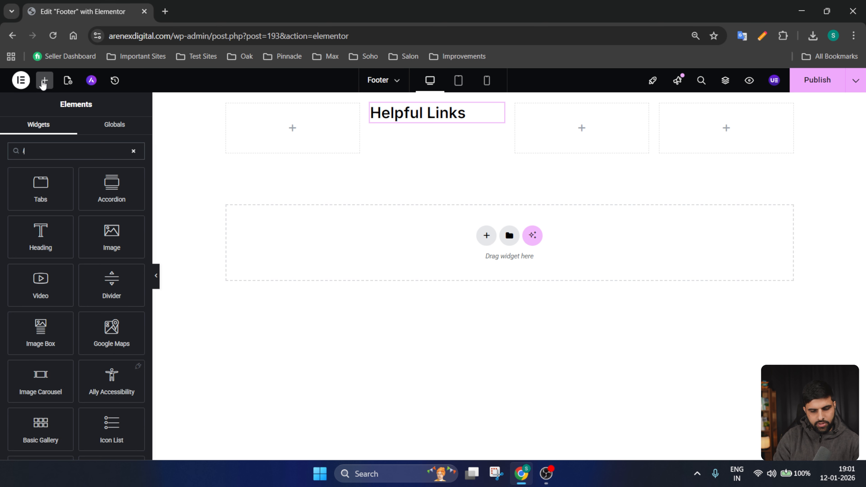
text(ist)
drag(40, 185, 435, 118)
Give the first list item a right-pointing chevron icon from the icon library and remove the other two items.
click(74, 228)
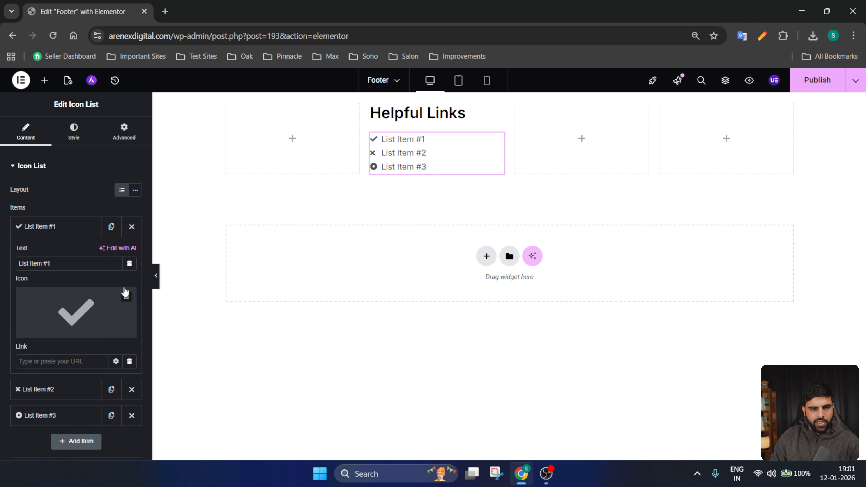
click(124, 292)
click(392, 120)
text(chevr)
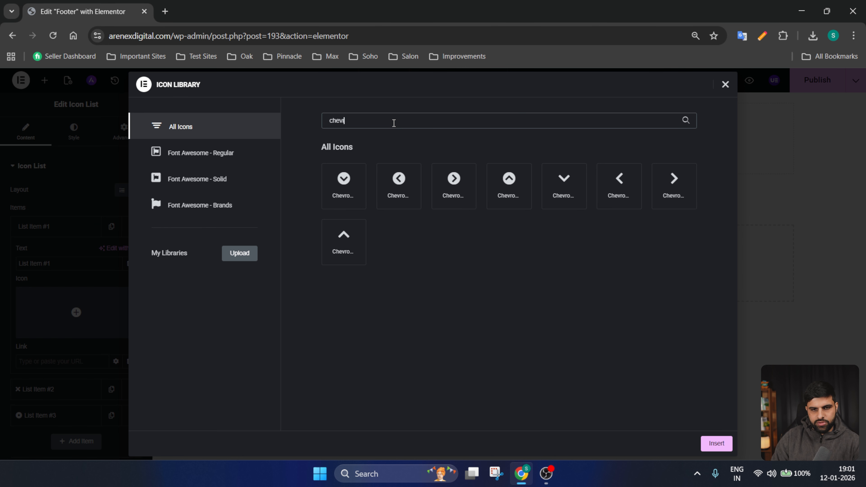
click(674, 186)
click(717, 443)
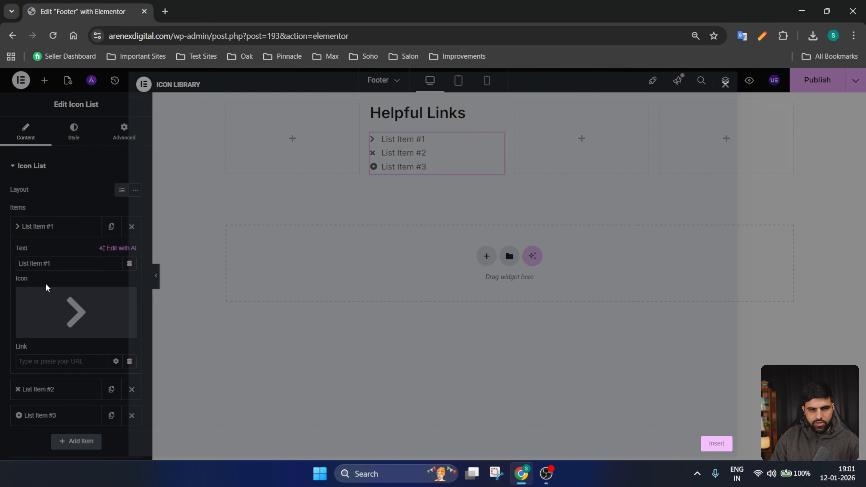
click(58, 226)
click(132, 252)
click(132, 252)
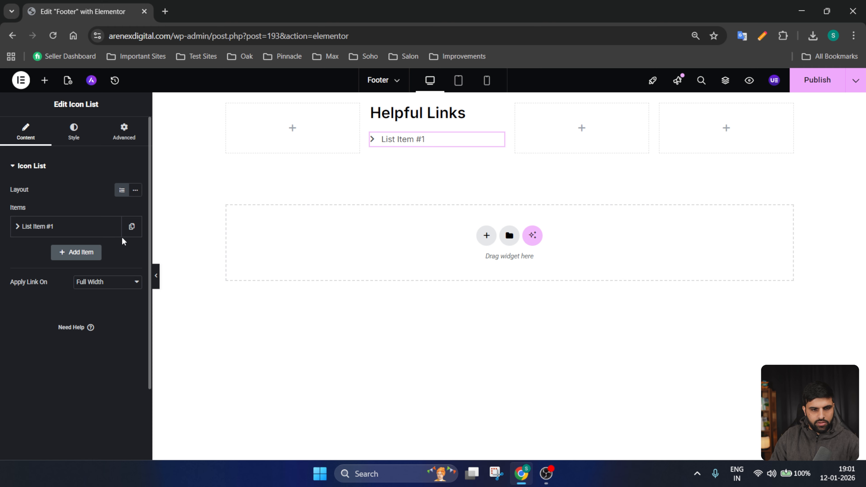
Duplicate the chevron item to make the links Home, About, Our Services and Contact, set their spacing to 7 px, and publish the footer.
click(132, 226)
click(110, 252)
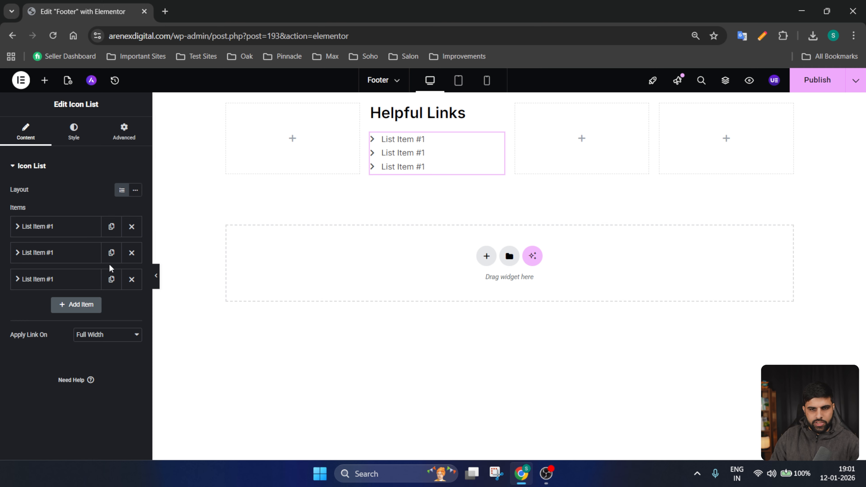
click(112, 280)
click(66, 251)
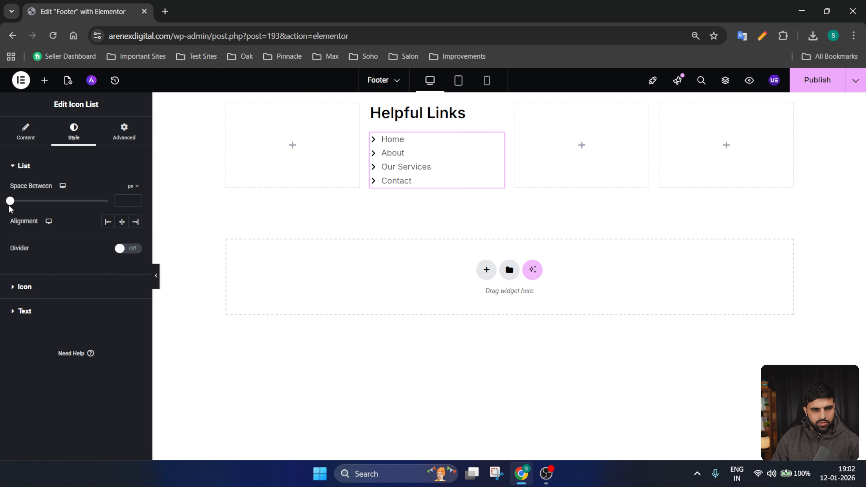
drag(10, 201, 23, 201)
click(803, 92)
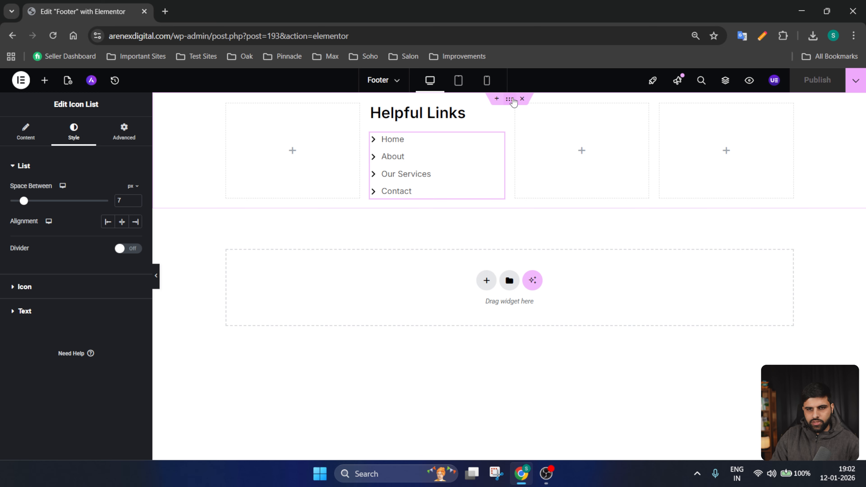
Add an Image widget to the first footer column and fill it with the AreneX Digital logo from the media library.
click(45, 80)
drag(111, 297, 270, 143)
click(93, 224)
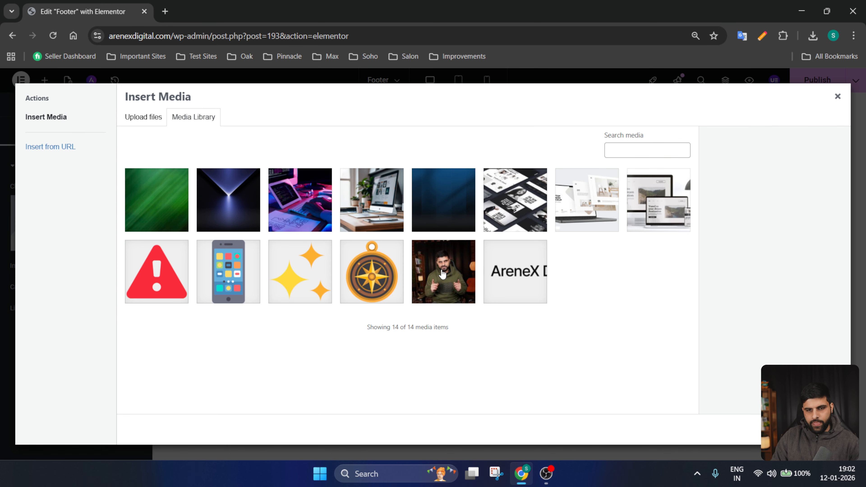
click(516, 272)
click(818, 429)
Add a Social Icons widget beneath the footer logo and style its icons smaller and left-aligned.
drag(40, 189, 310, 132)
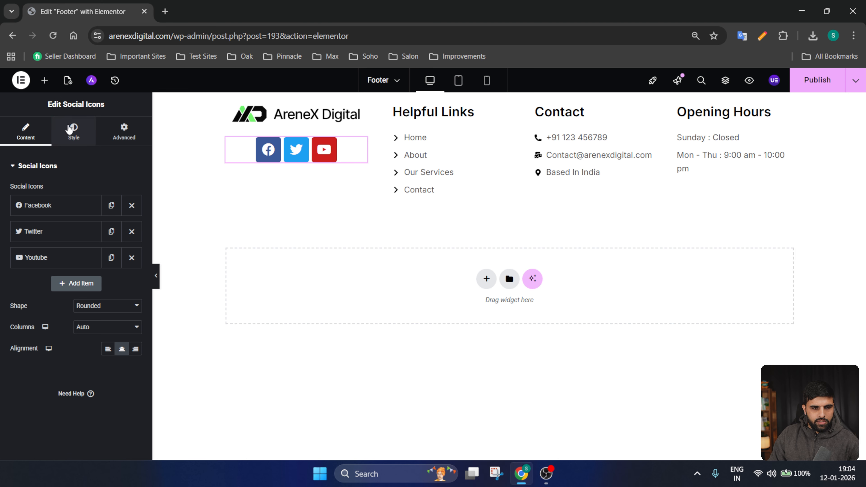
click(70, 130)
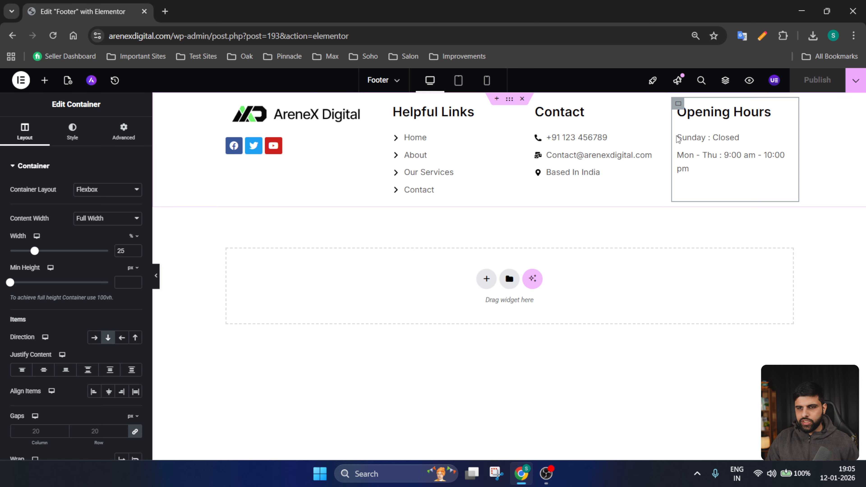
Exit the footer editor to WordPress and view the new footer on the live home page.
click(16, 81)
click(52, 214)
mouse_move(51, 77)
click(41, 99)
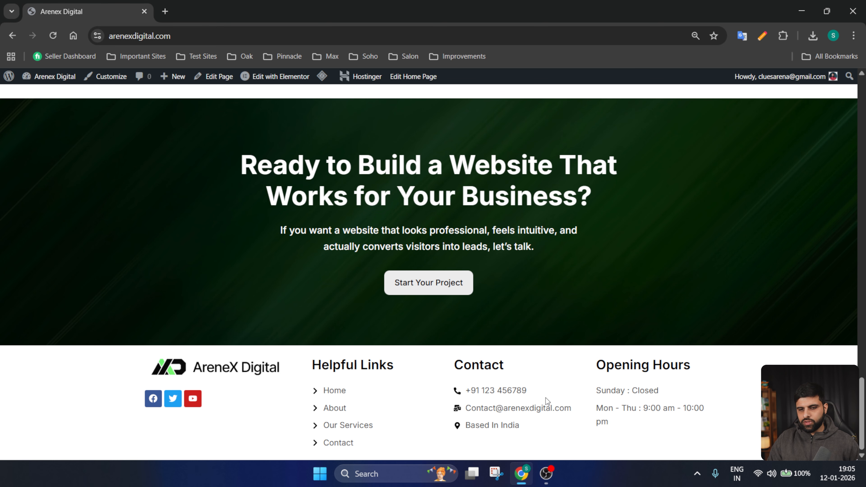